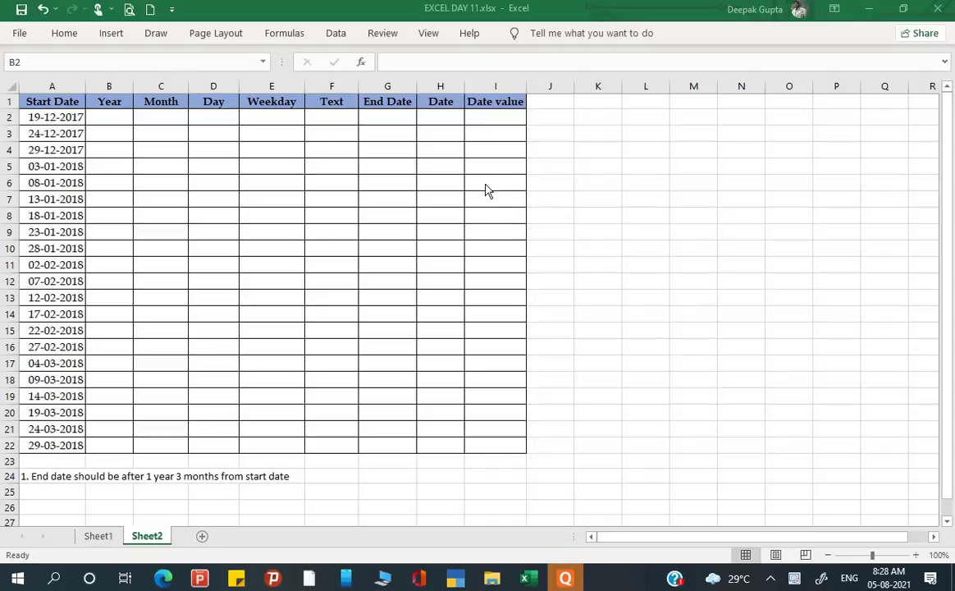
# Step: Enter a first =YEAR(A2) formula in cell B2 of the Year column
pyautogui.click(122, 122)
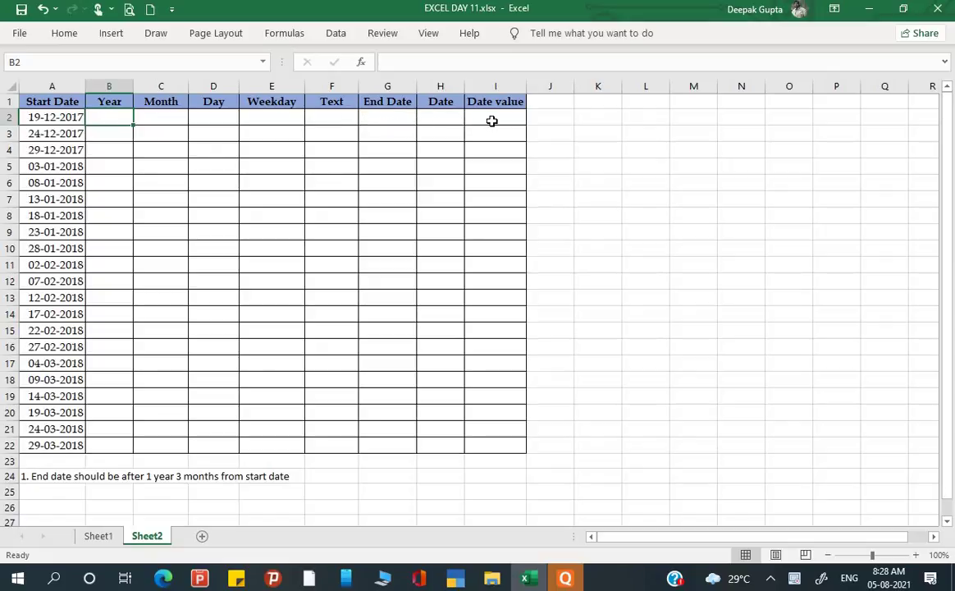
pyautogui.click(214, 181)
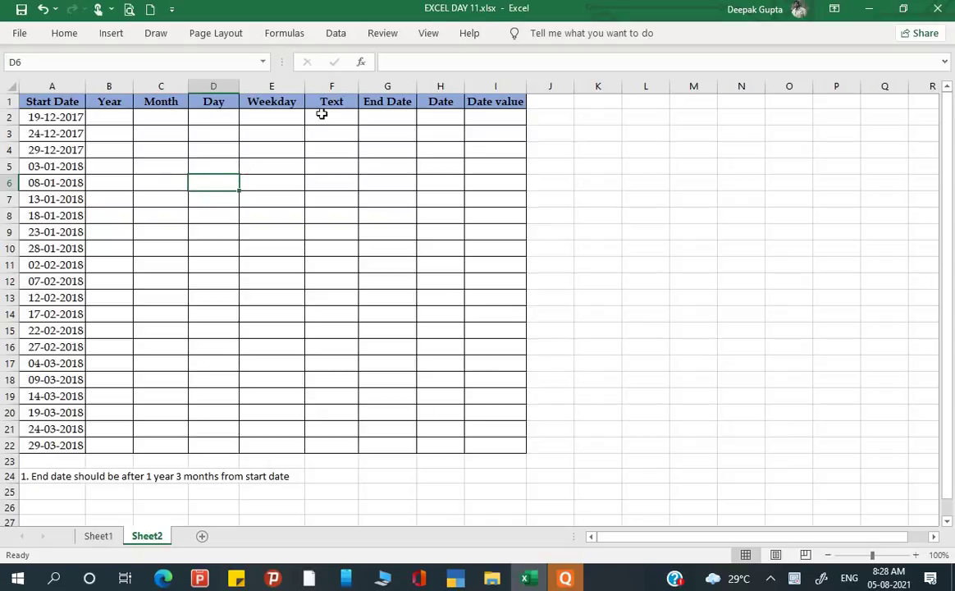
pyautogui.click(182, 141)
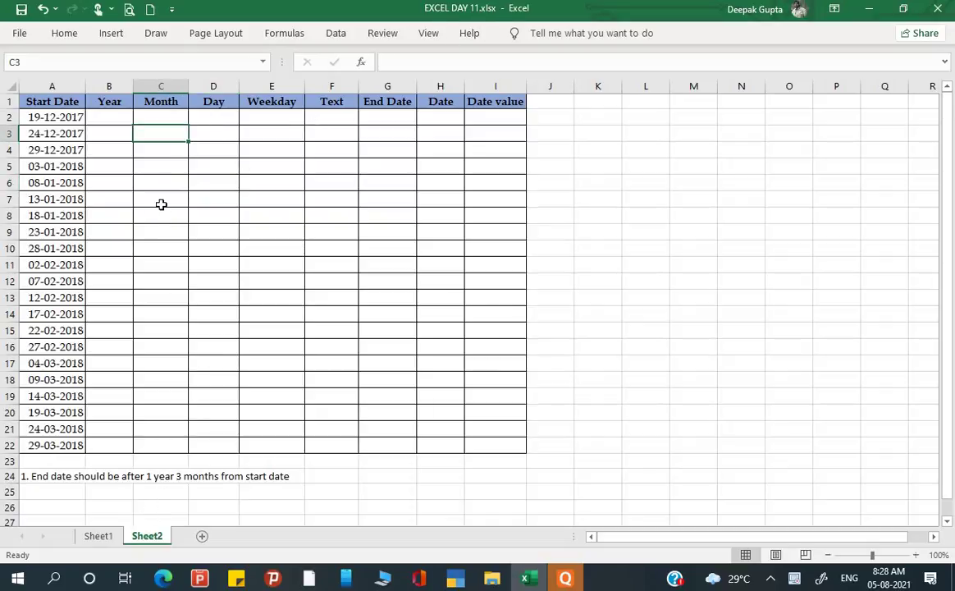
pyautogui.click(112, 121)
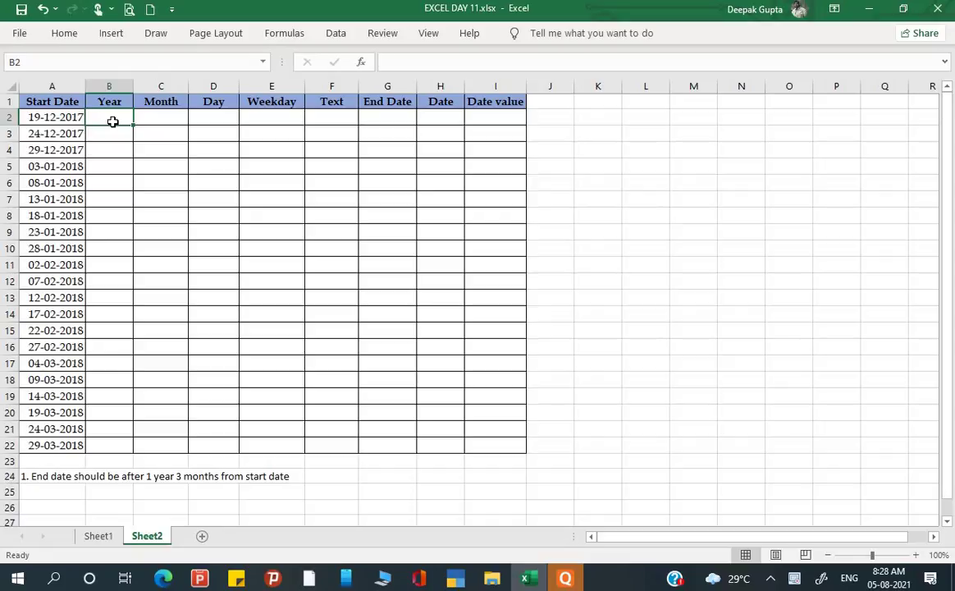
pyautogui.write('=y')
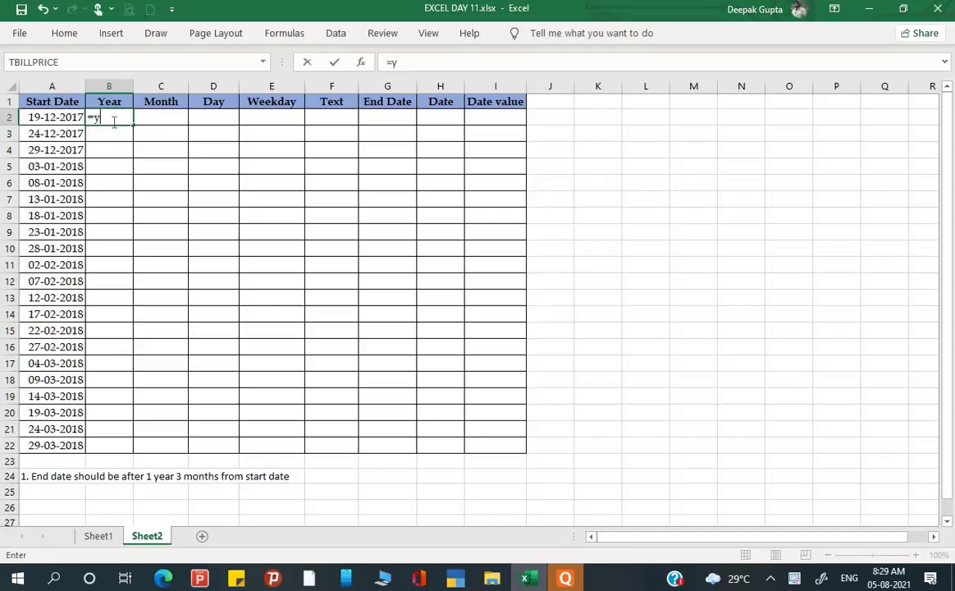
pyautogui.write('ear')
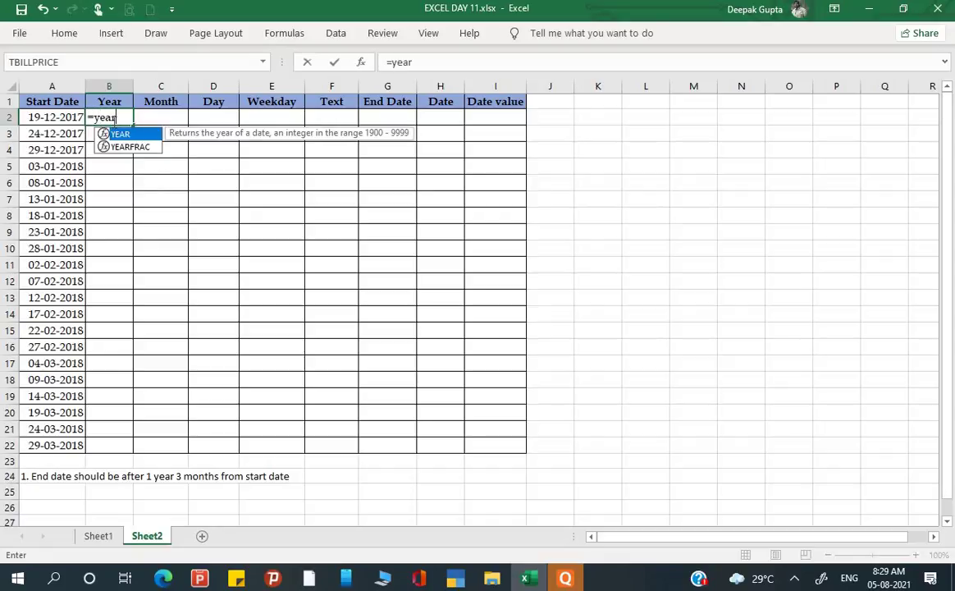
pyautogui.write('(')
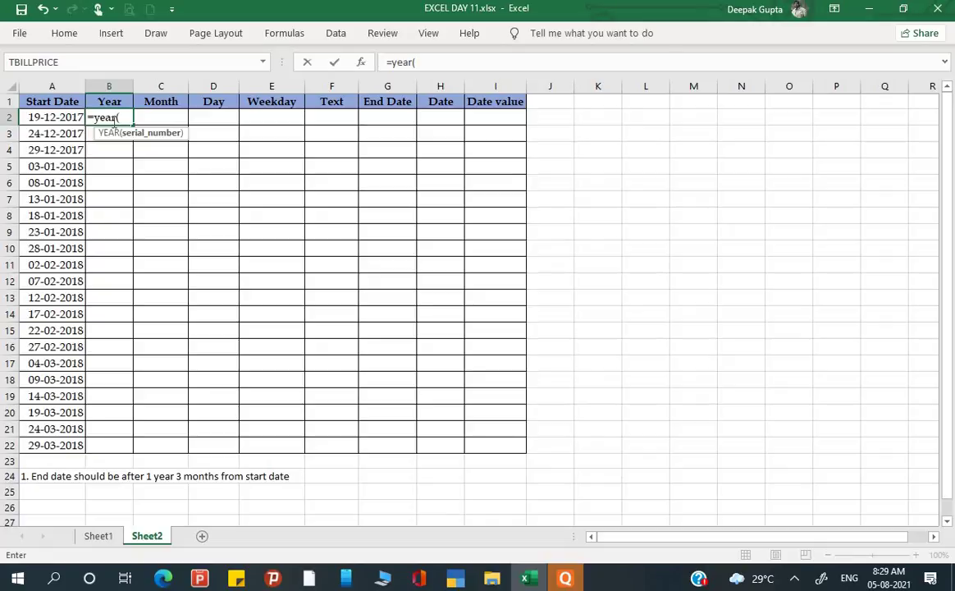
pyautogui.click(50, 118)
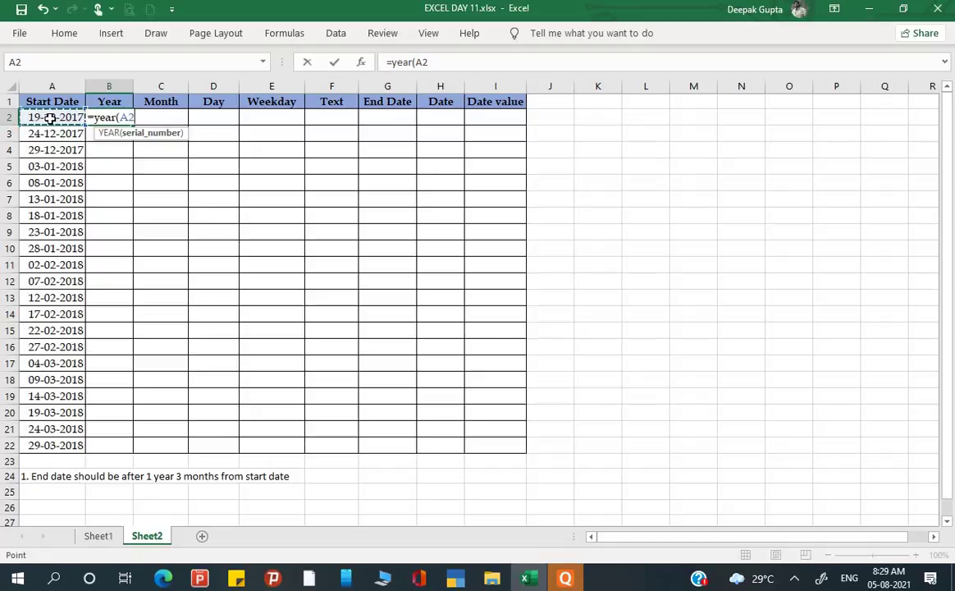
pyautogui.press('Return')
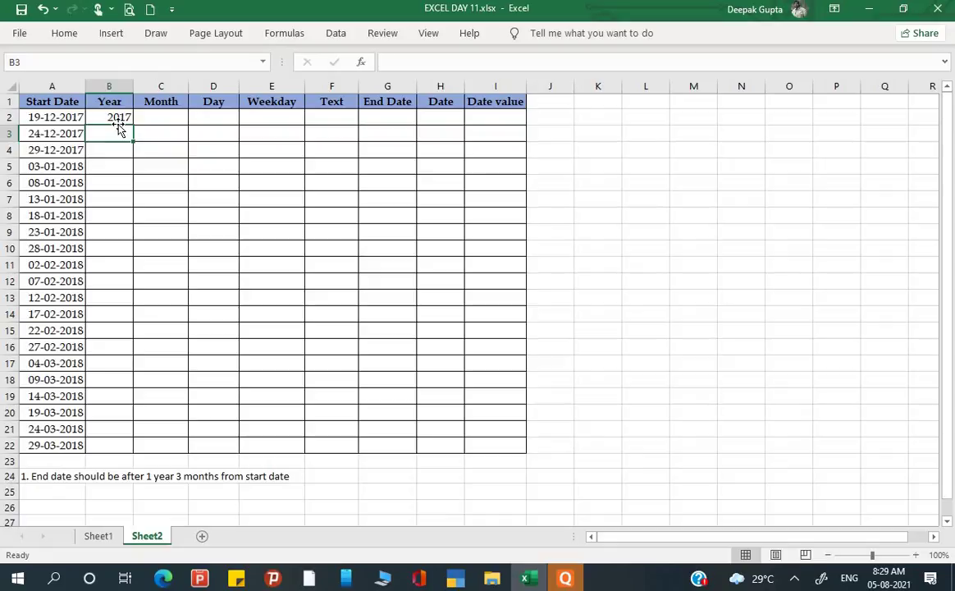
# Step: Clear B2 and re-enter the formula as =YEAR(A2)
pyautogui.click(158, 121)
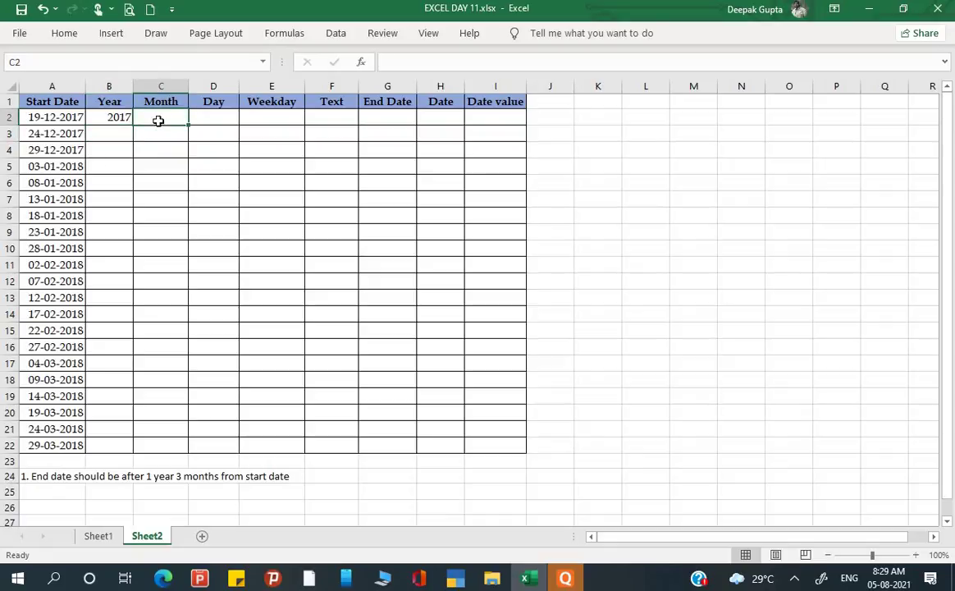
pyautogui.click(121, 118)
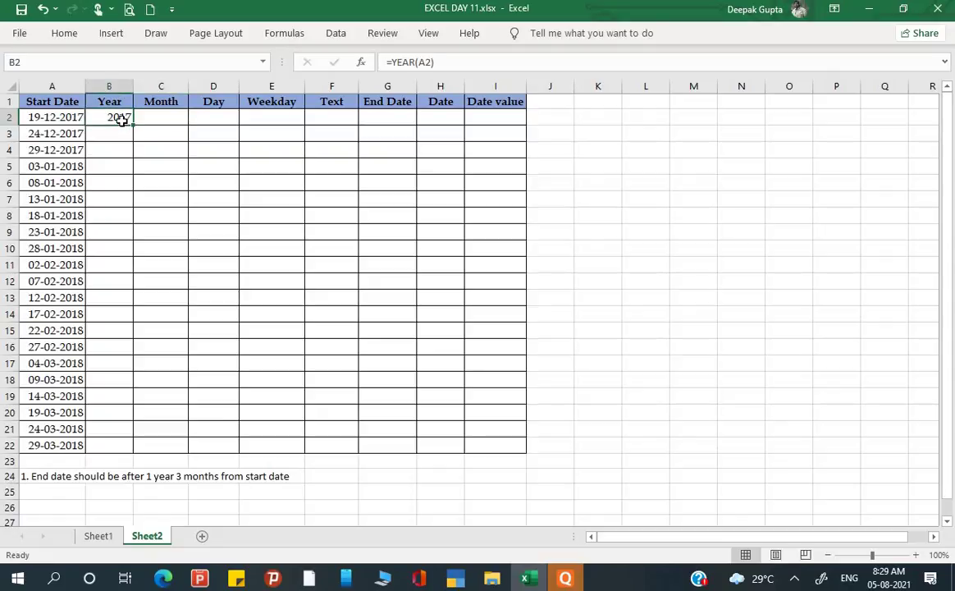
pyautogui.press('Delete')
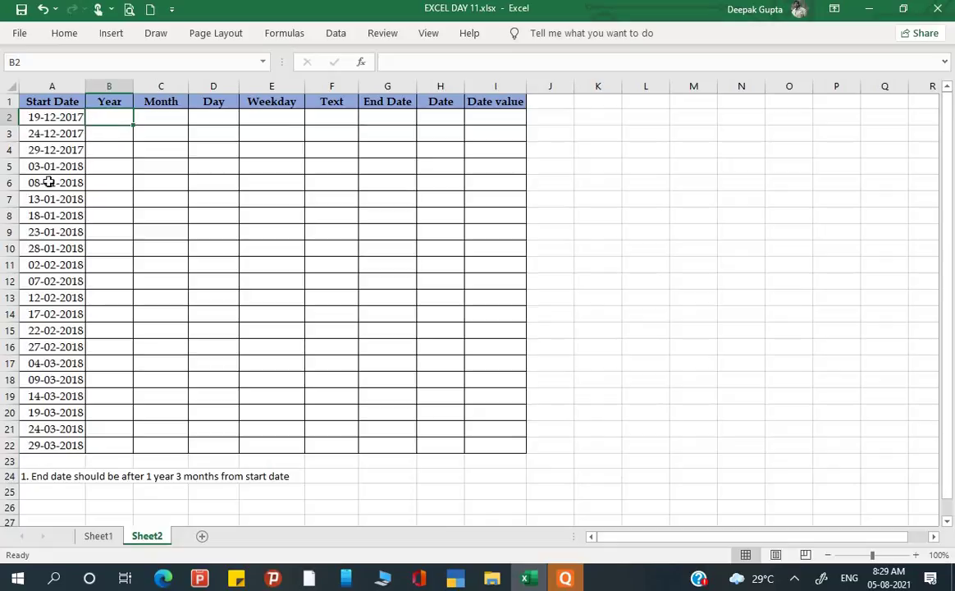
pyautogui.write('=y')
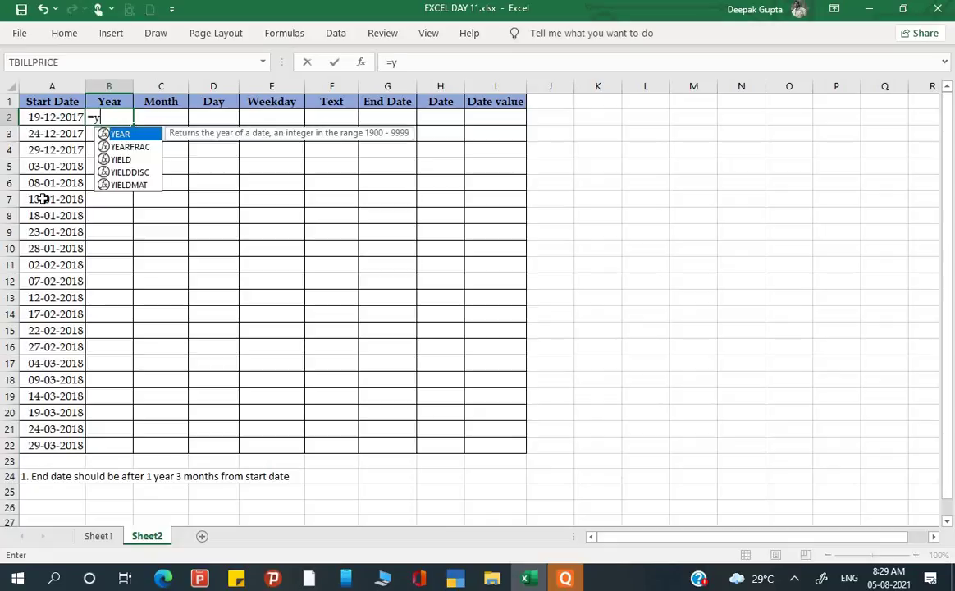
pyautogui.write('ear')
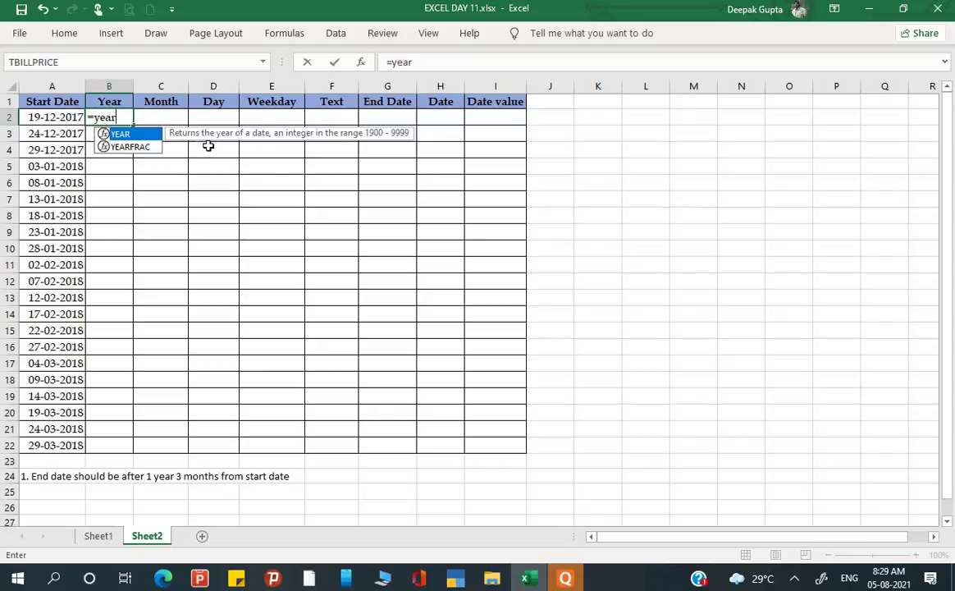
pyautogui.write('(')
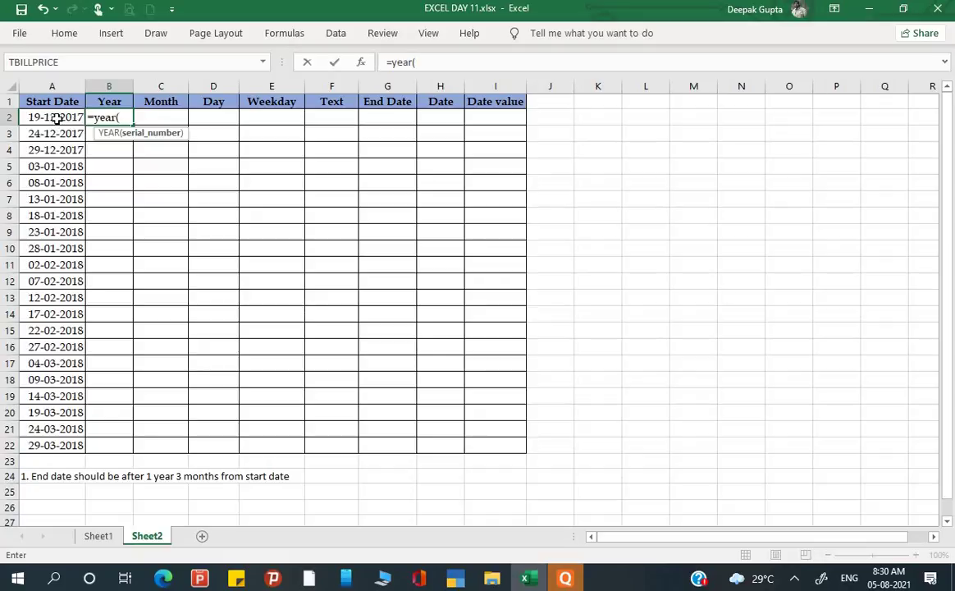
pyautogui.click(55, 120)
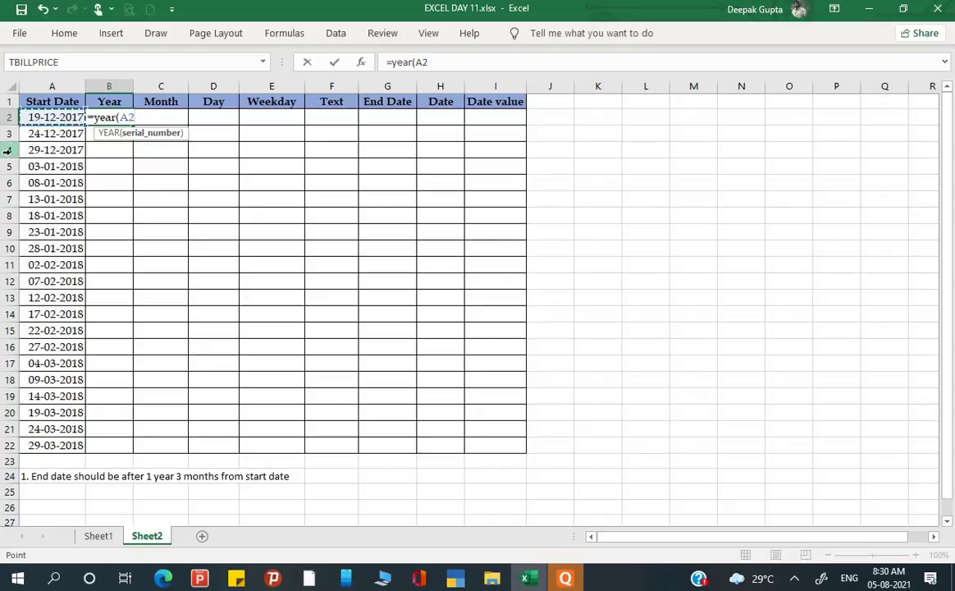
pyautogui.write(')')
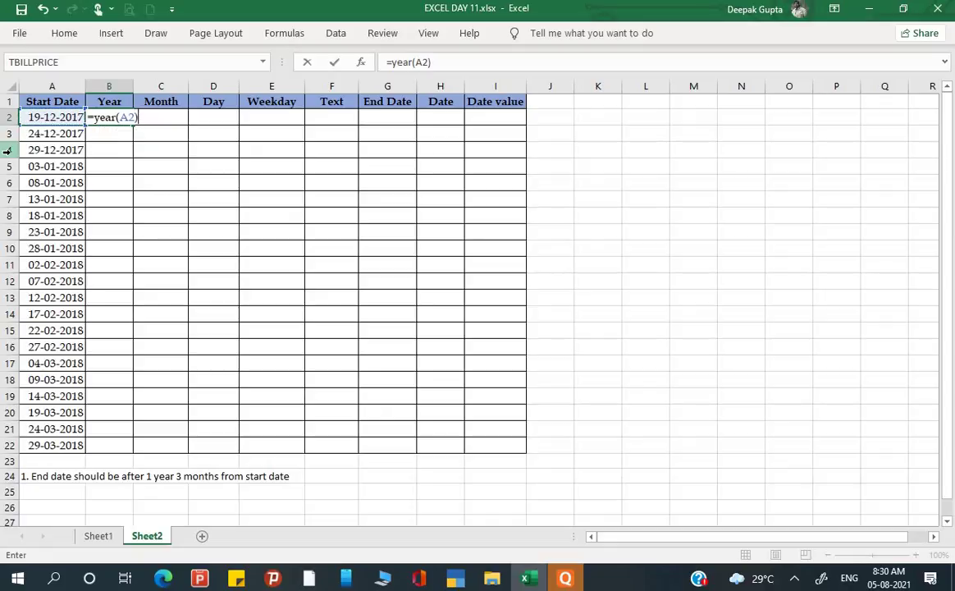
pyautogui.press('Return')
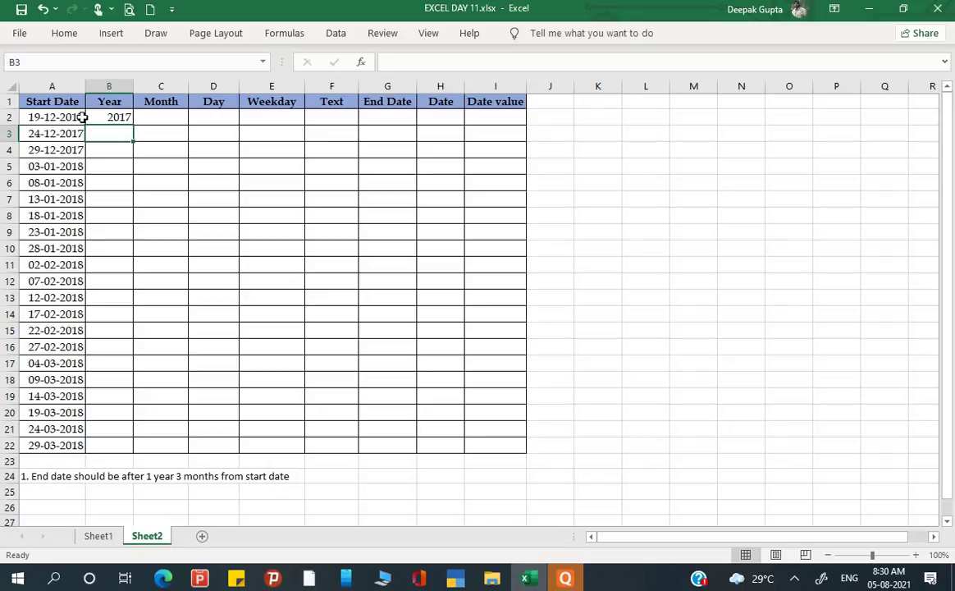
# Step: Copy the YEAR formula from B2 down to B22 and check the result in B5
pyautogui.click(119, 118)
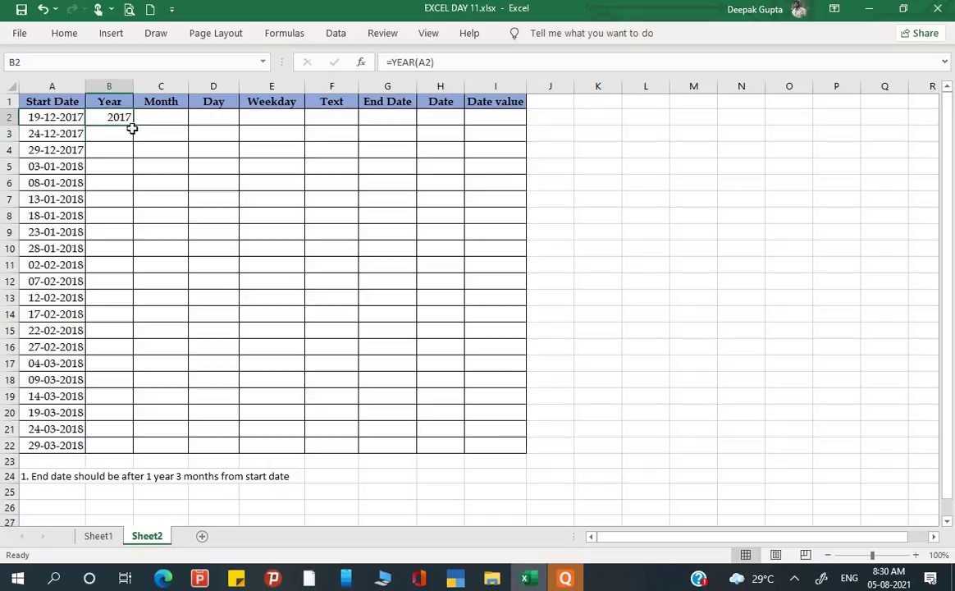
pyautogui.moveTo(134, 125); pyautogui.dragTo(133, 456)
pyautogui.click(124, 168)
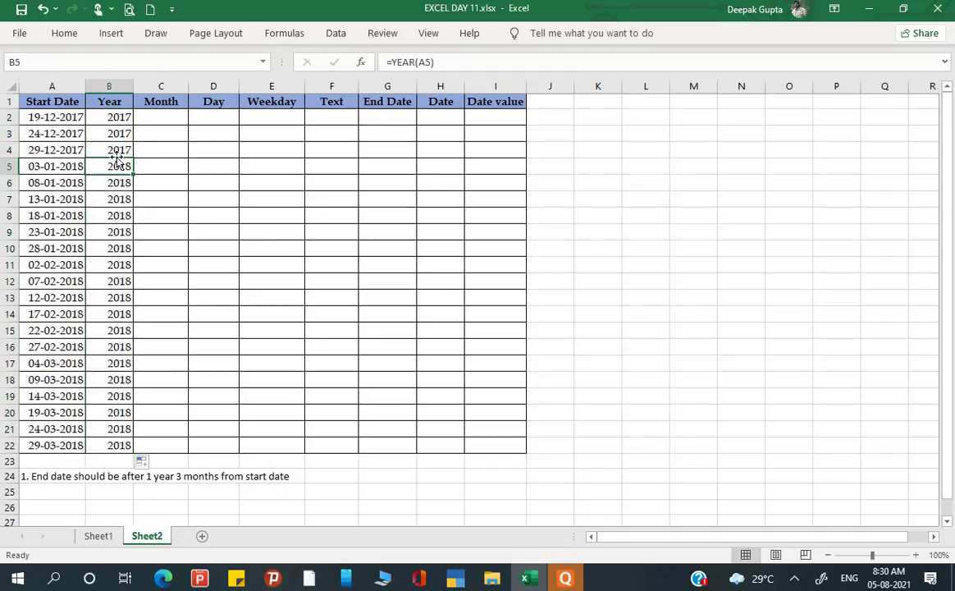
pyautogui.click(183, 194)
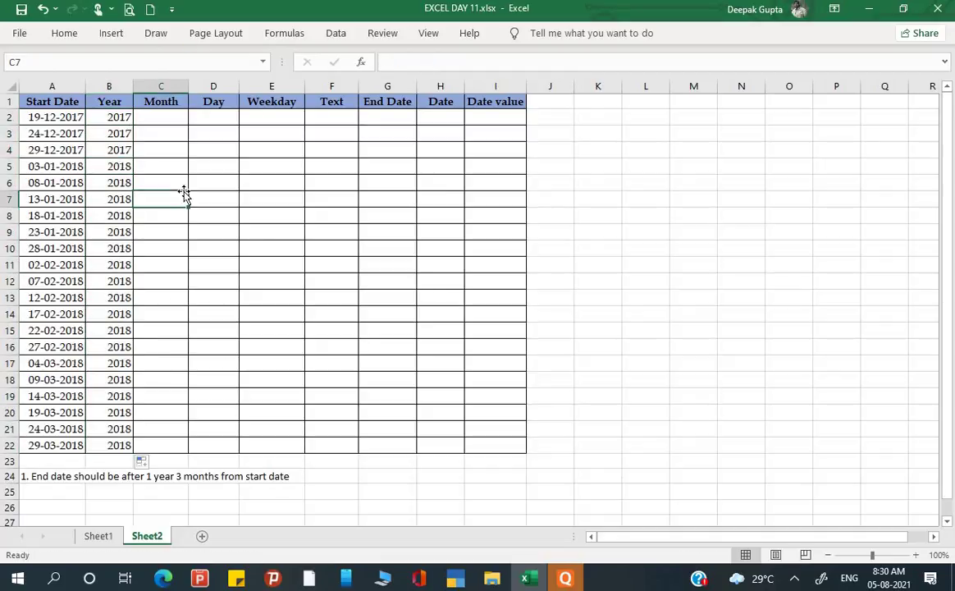
# Step: Start a =MONTH( formula in cell C2 of the Month column
pyautogui.click(167, 118)
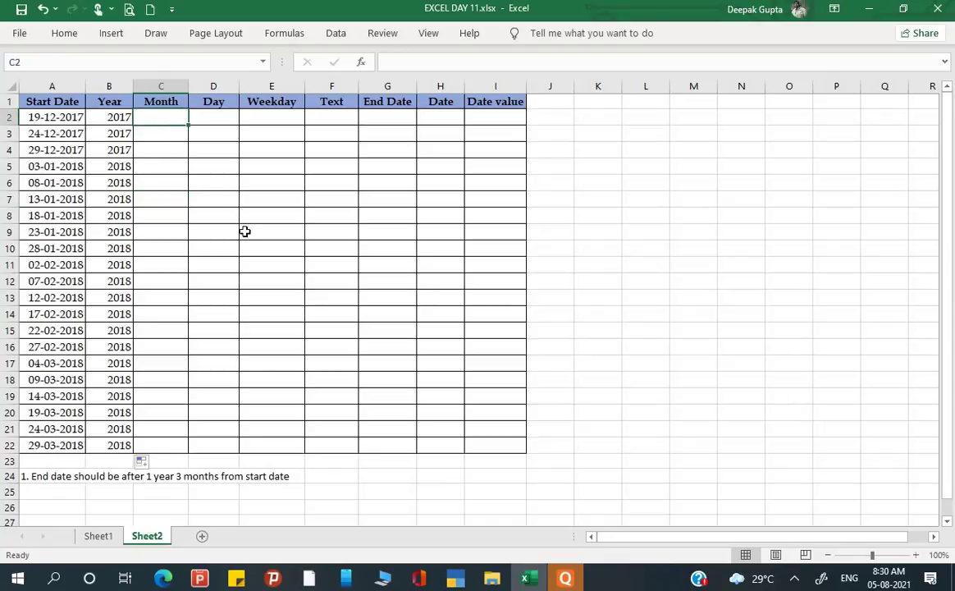
pyautogui.write('=mont')
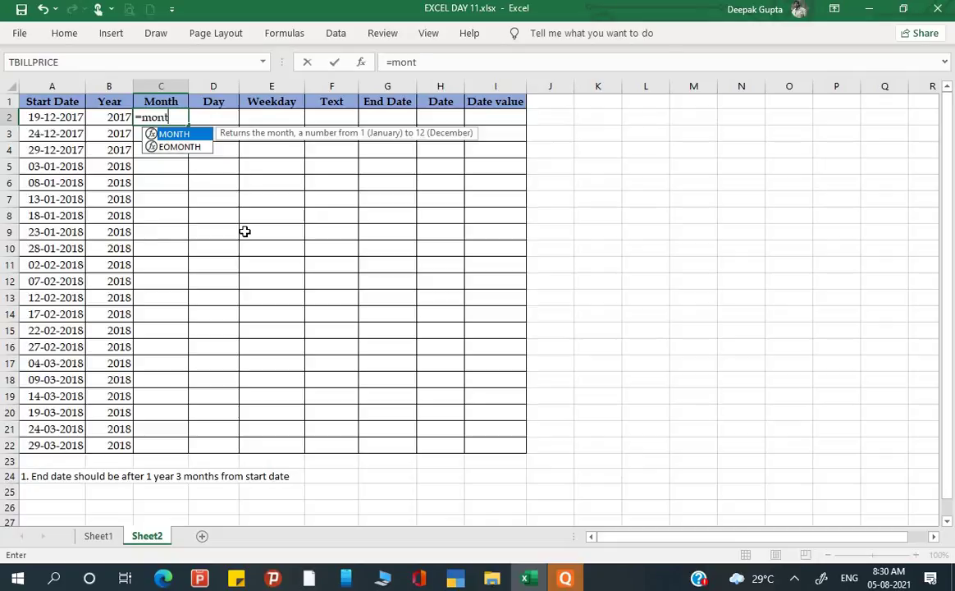
pyautogui.write('h')
pyautogui.write('(')
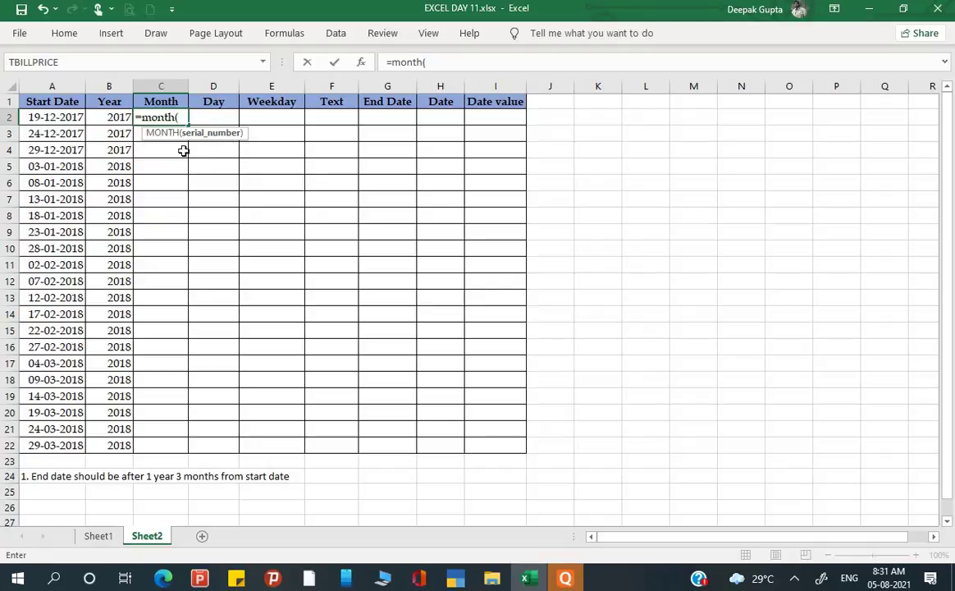
# Step: Complete =MONTH(A2) in C2 and fill it down to C22
pyautogui.click(42, 118)
pyautogui.press('Return')
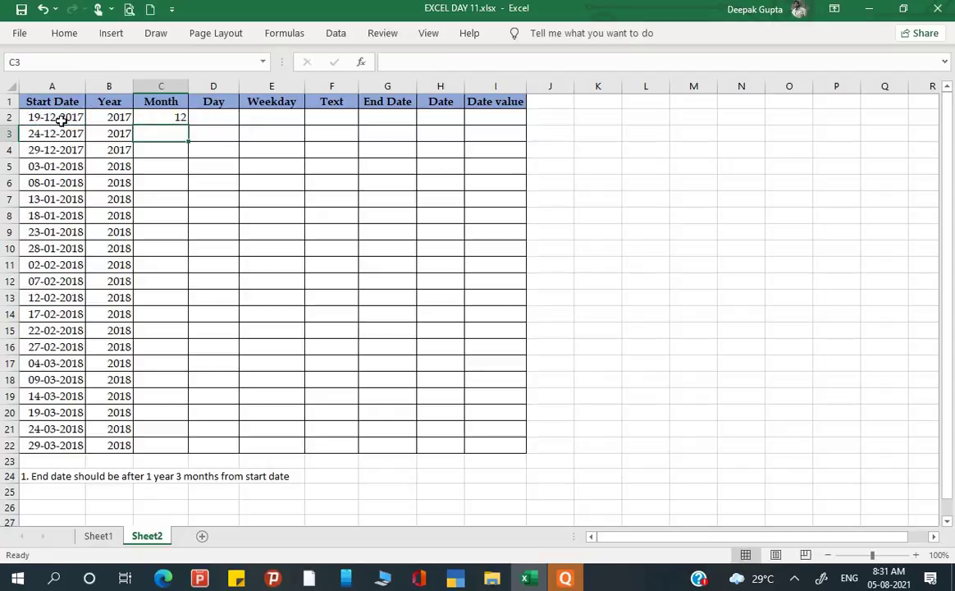
pyautogui.click(225, 117)
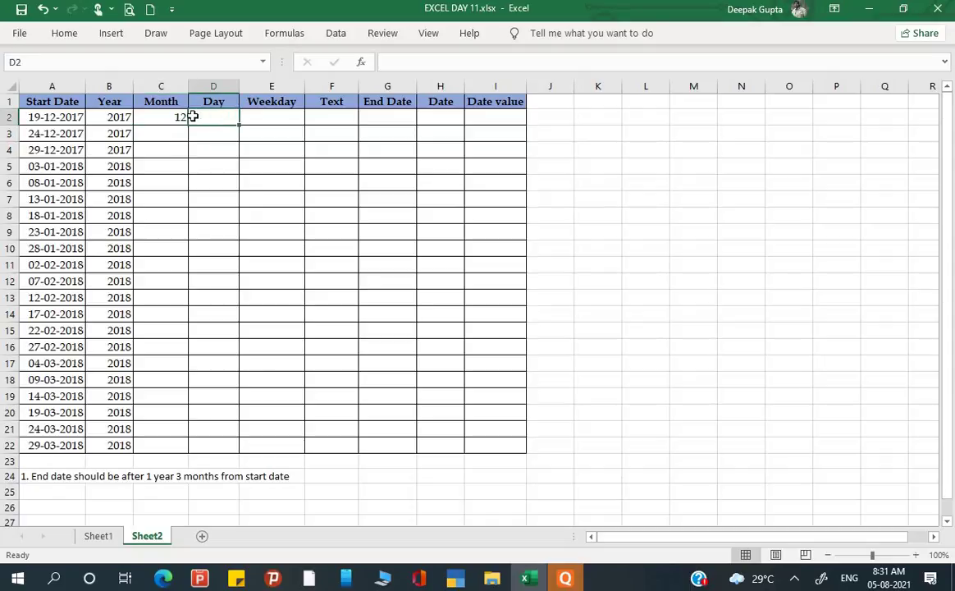
pyautogui.click(193, 133)
pyautogui.click(167, 121)
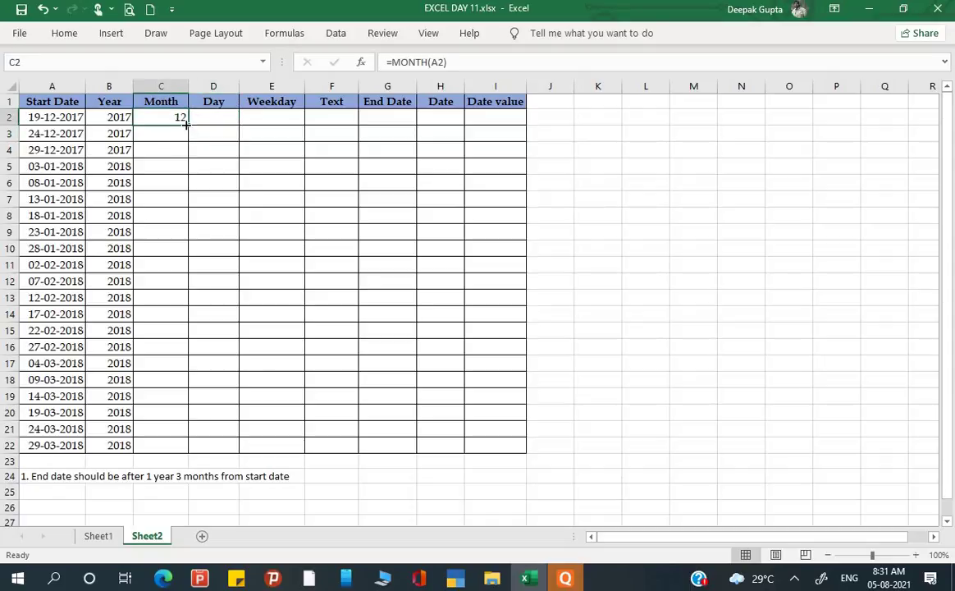
pyautogui.moveTo(187, 125); pyautogui.dragTo(184, 452)
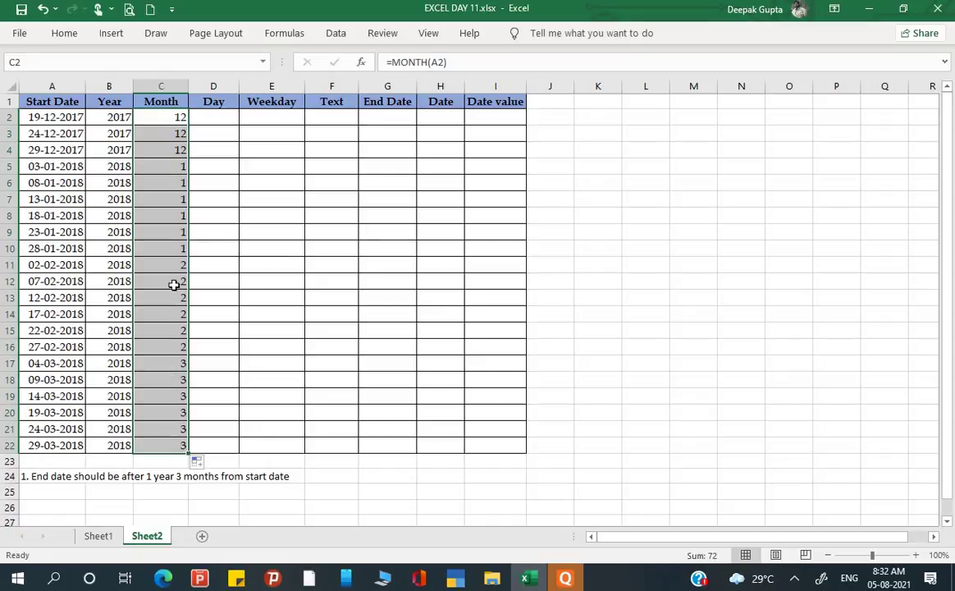
# Step: Enter =DAY(A2) in D2 and fill it down to D22
pyautogui.click(221, 120)
pyautogui.write('=')
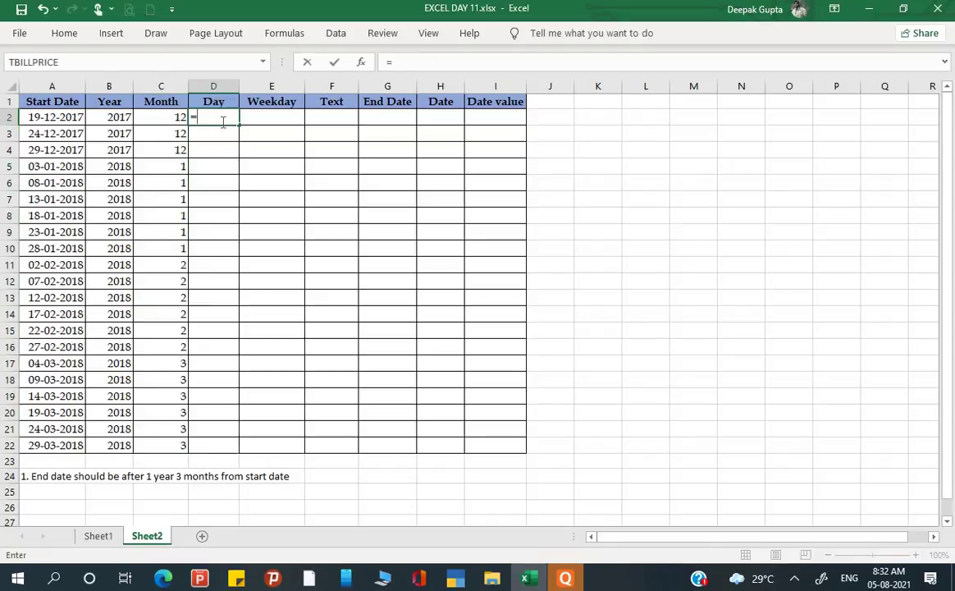
pyautogui.write('day')
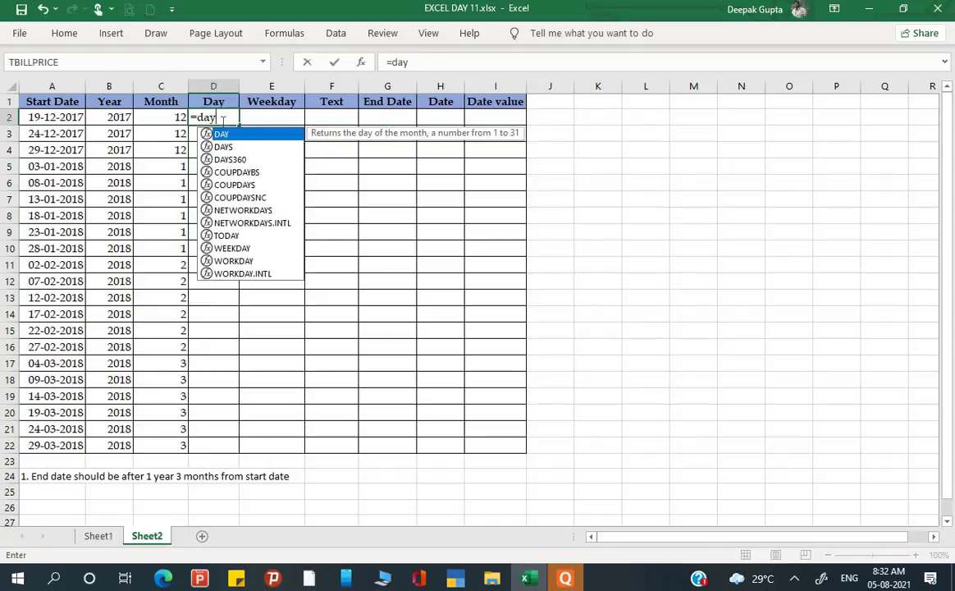
pyautogui.write('(')
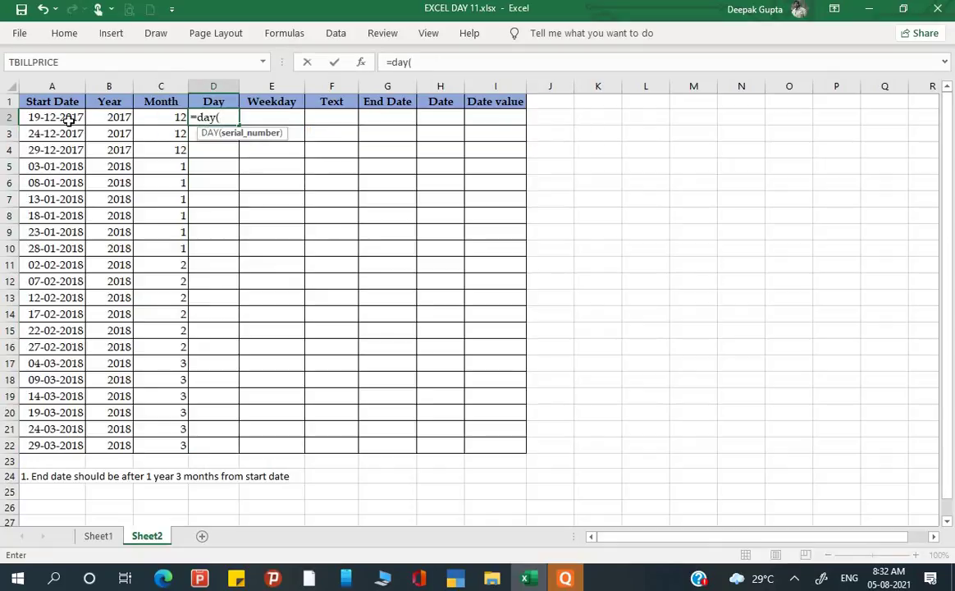
pyautogui.click(73, 119)
pyautogui.press('Return')
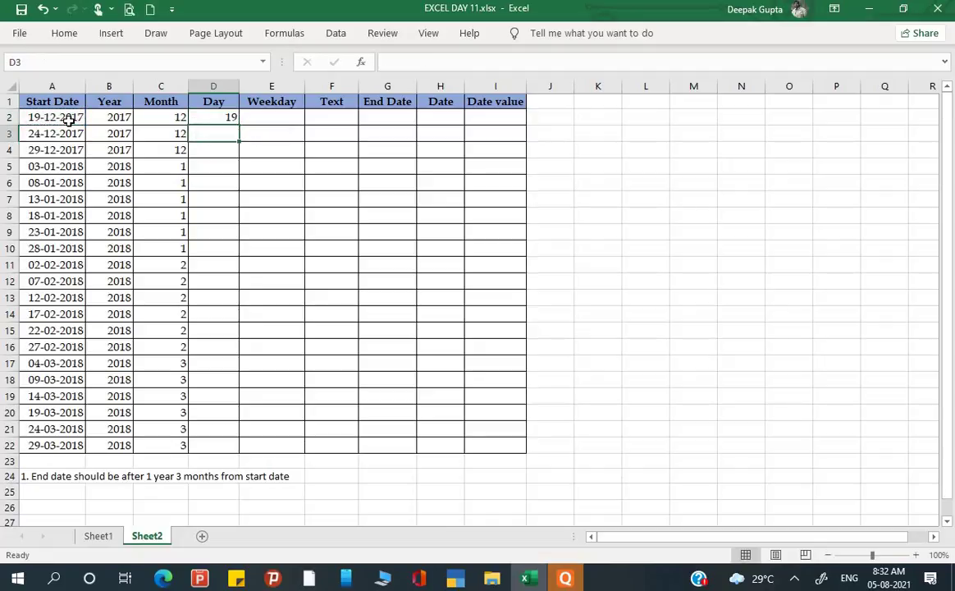
pyautogui.click(224, 119)
pyautogui.moveTo(237, 233); pyautogui.dragTo(237, 448)
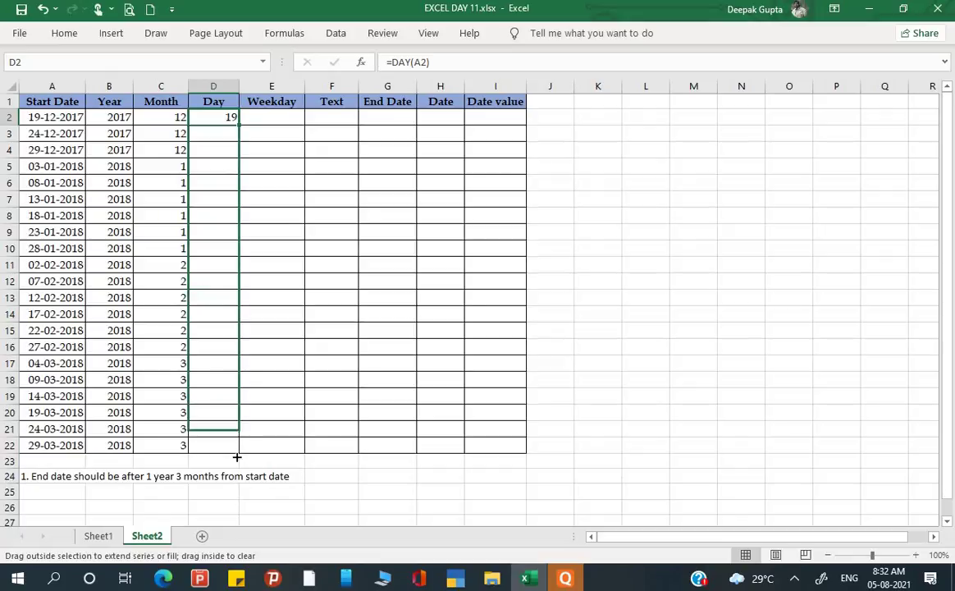
# Step: Review the Year, Month and Day formulas in B2, C2 and D2
pyautogui.click(421, 331)
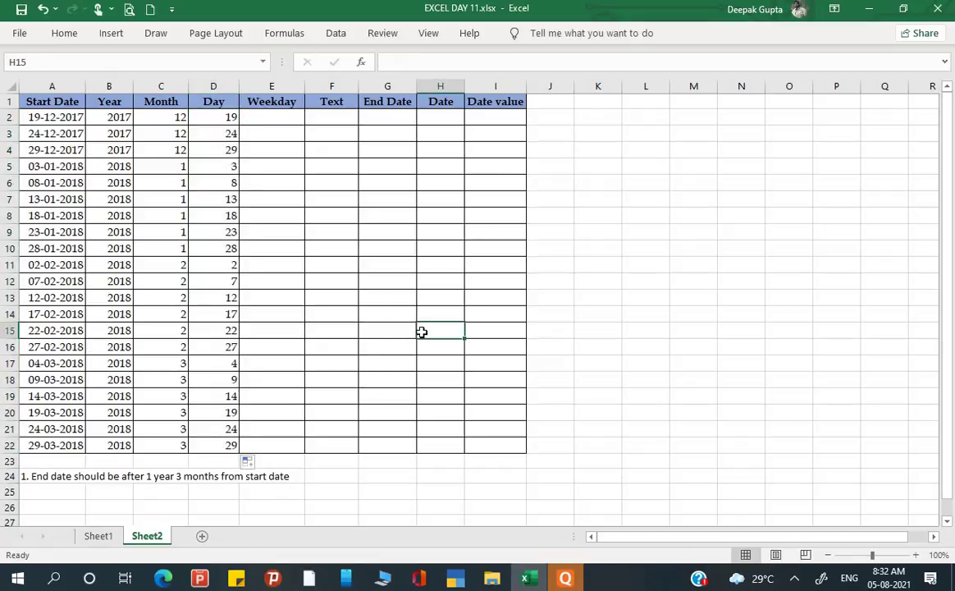
pyautogui.click(329, 256)
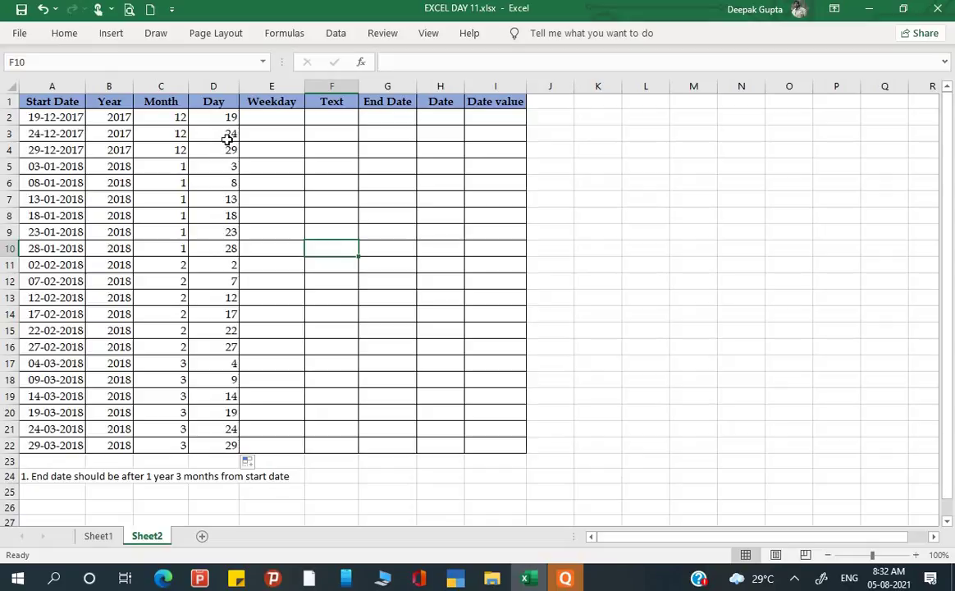
pyautogui.click(119, 121)
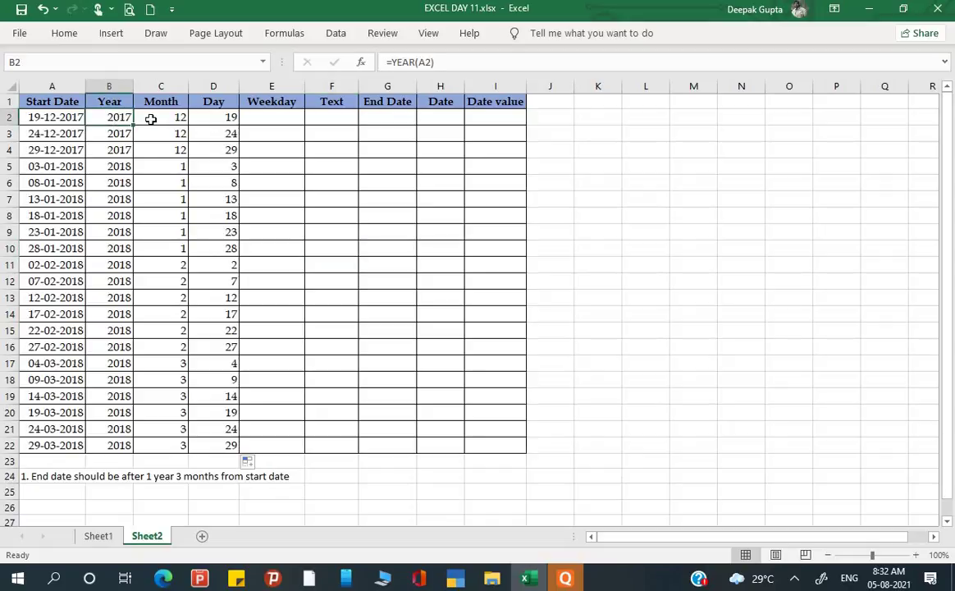
pyautogui.click(160, 114)
pyautogui.click(214, 116)
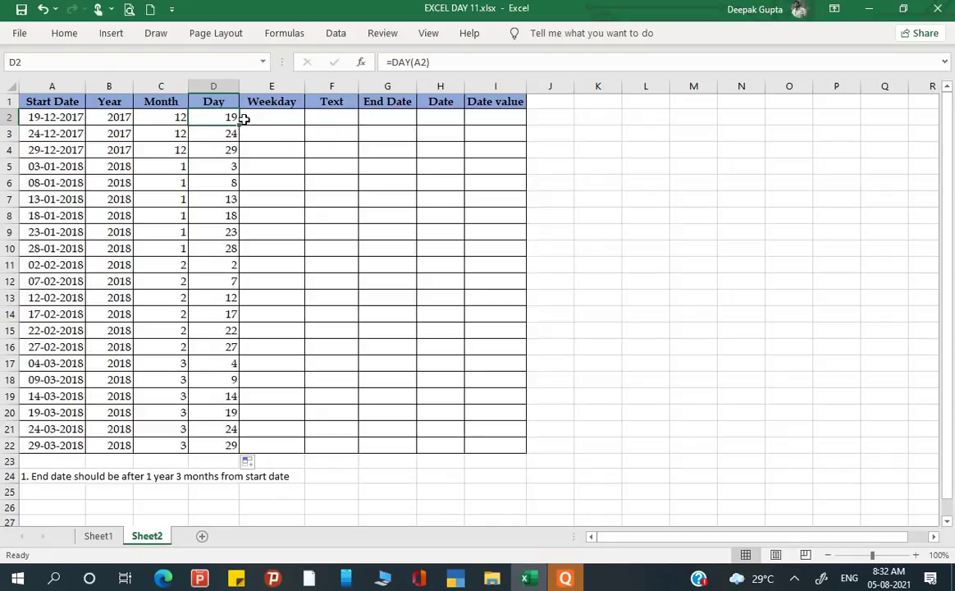
# Step: Enter =DATE(B2,C2,D2) in H2 to rebuild the first start date
pyautogui.click(435, 118)
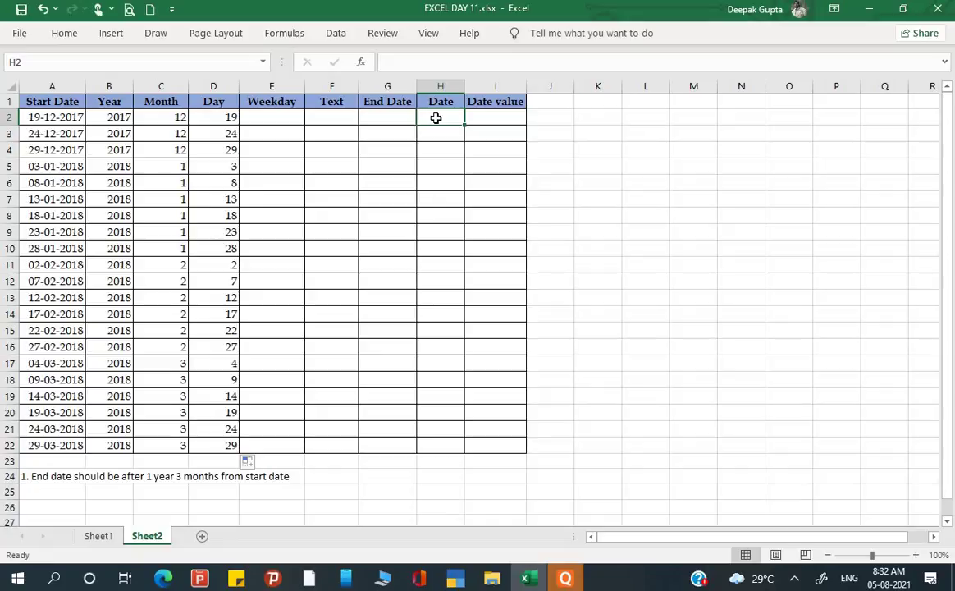
pyautogui.write('=')
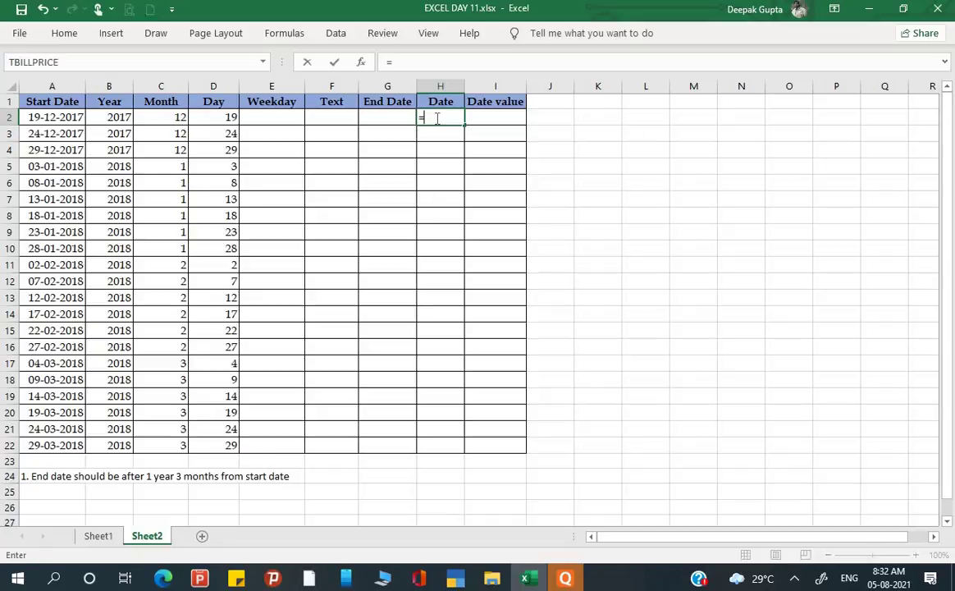
pyautogui.write('date')
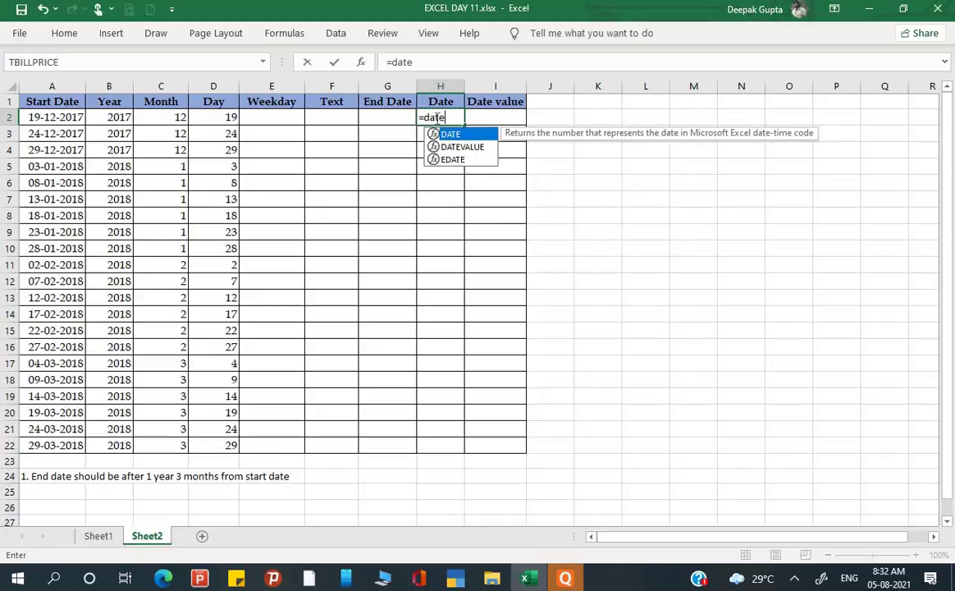
pyautogui.write('(')
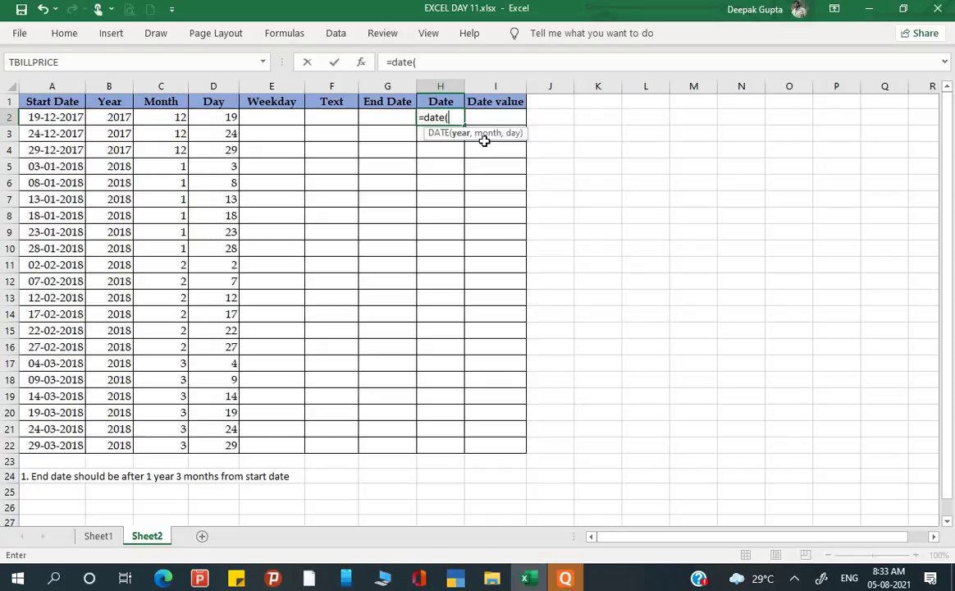
pyautogui.click(120, 120)
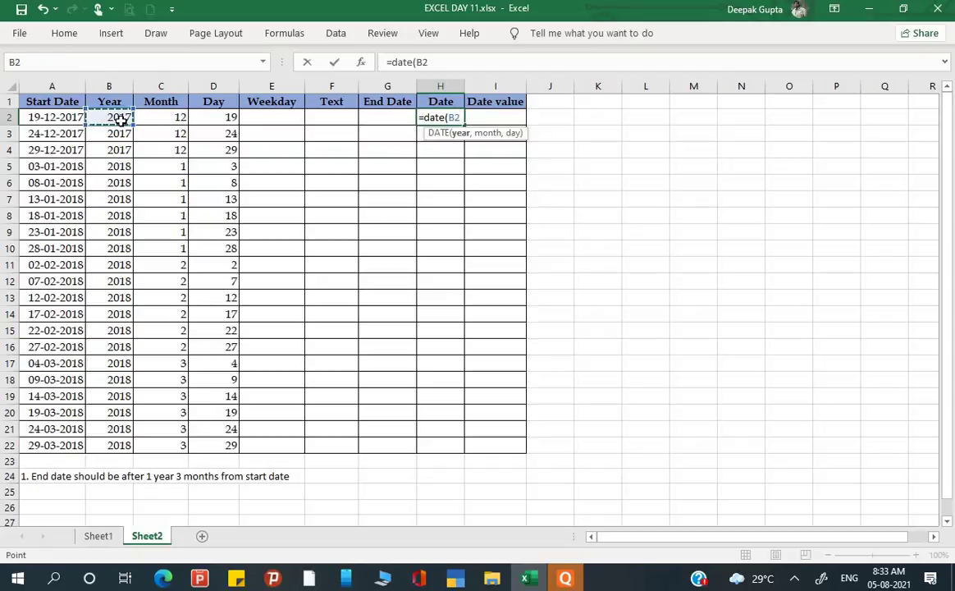
pyautogui.write(',')
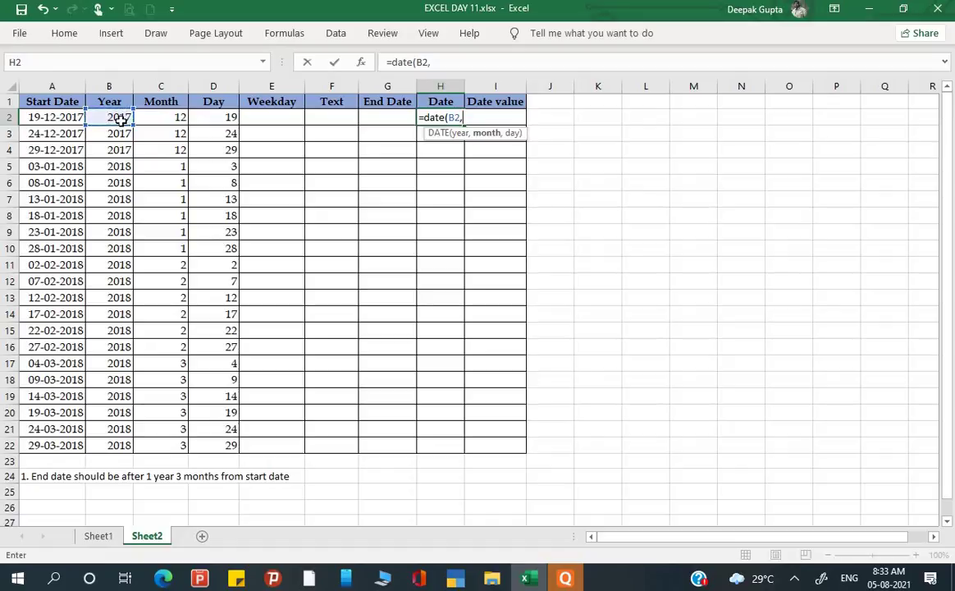
pyautogui.click(175, 118)
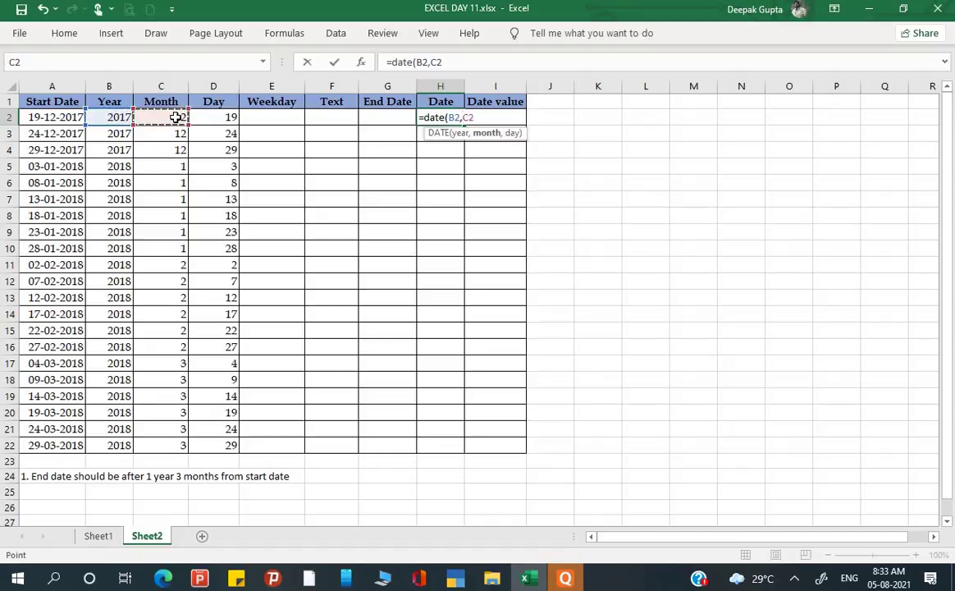
pyautogui.write(',')
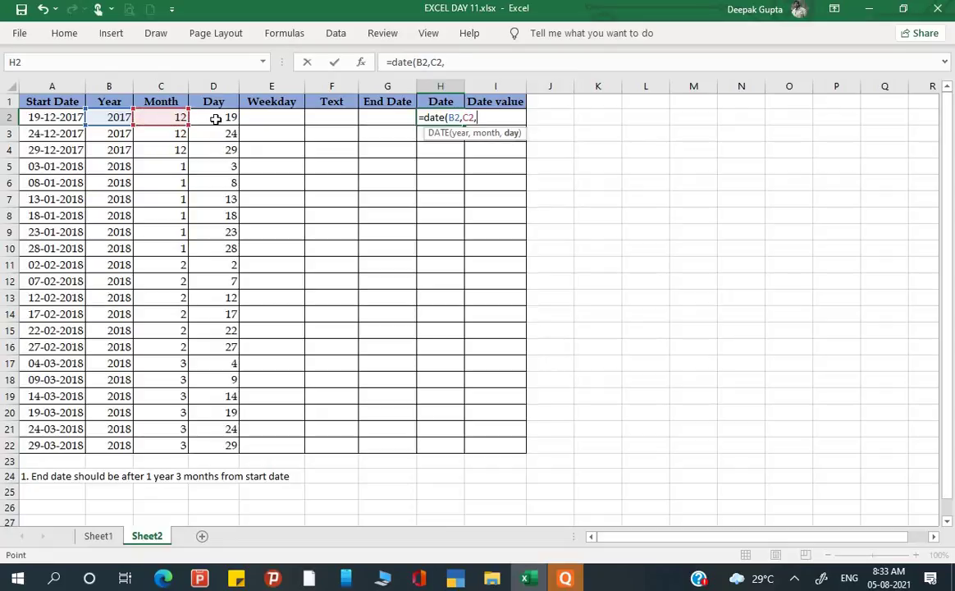
pyautogui.click(215, 119)
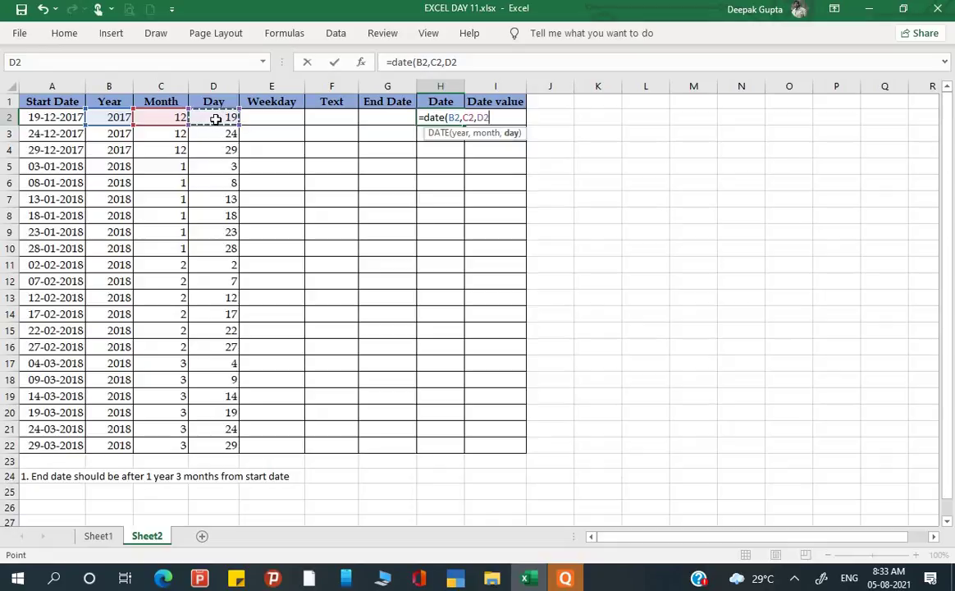
pyautogui.press('Return')
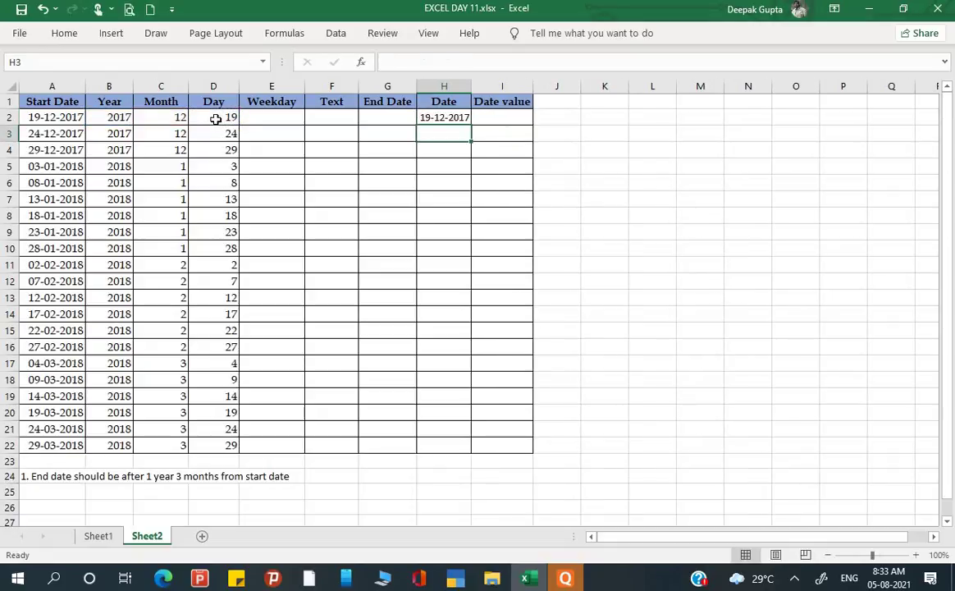
# Step: Copy the DATE formula from H2 down to H22
pyautogui.click(441, 122)
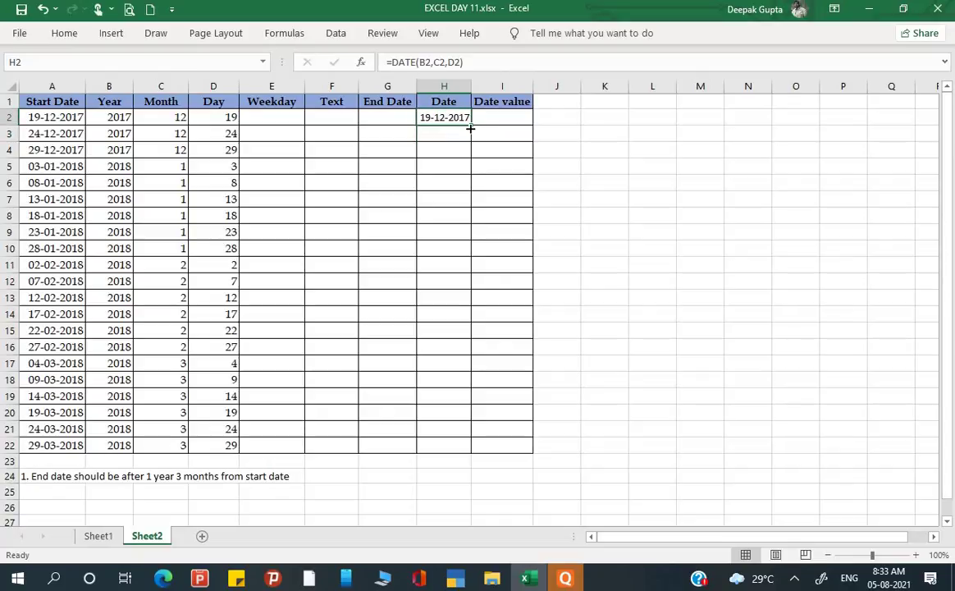
pyautogui.moveTo(470, 128); pyautogui.dragTo(464, 456)
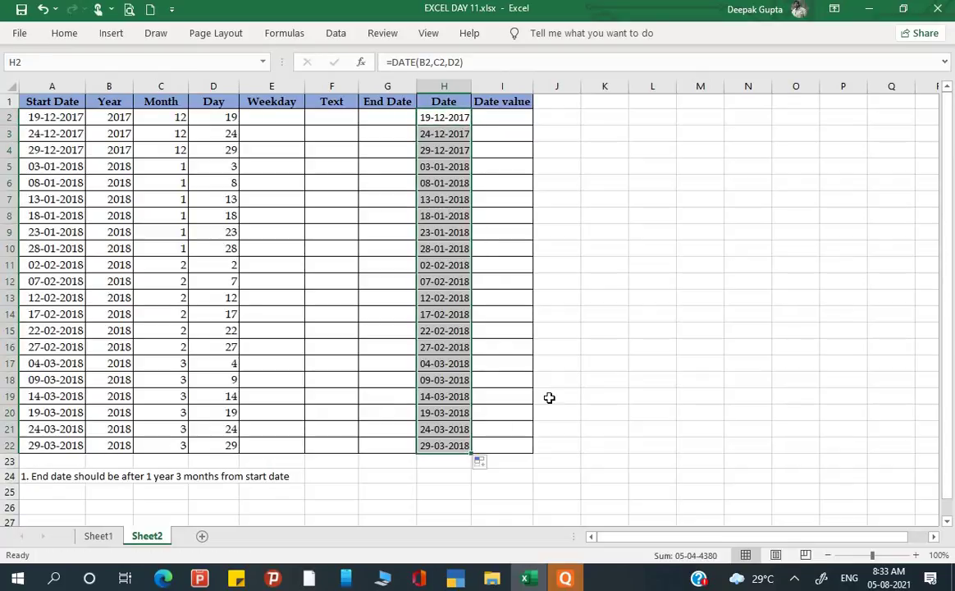
pyautogui.click(615, 379)
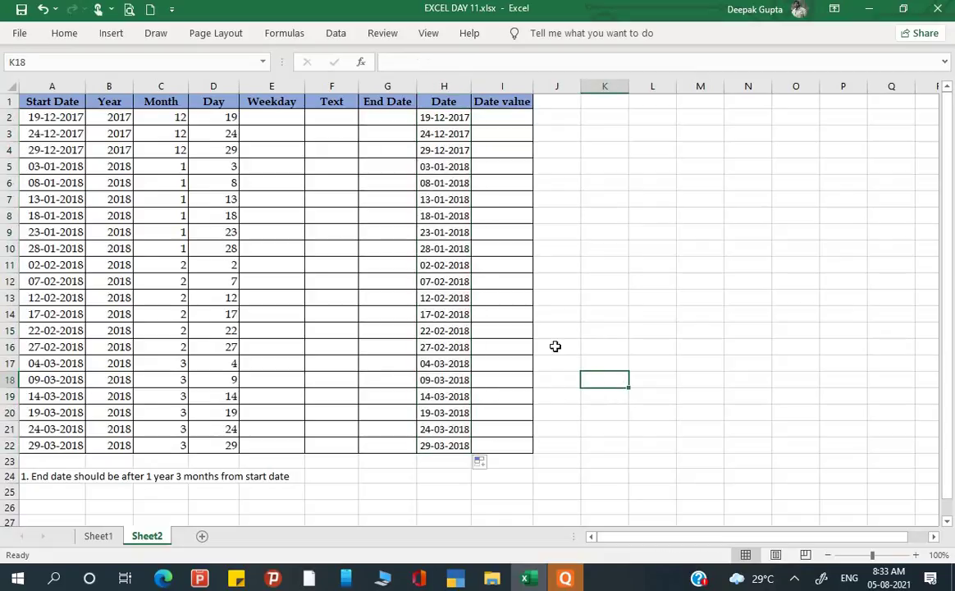
pyautogui.click(266, 115)
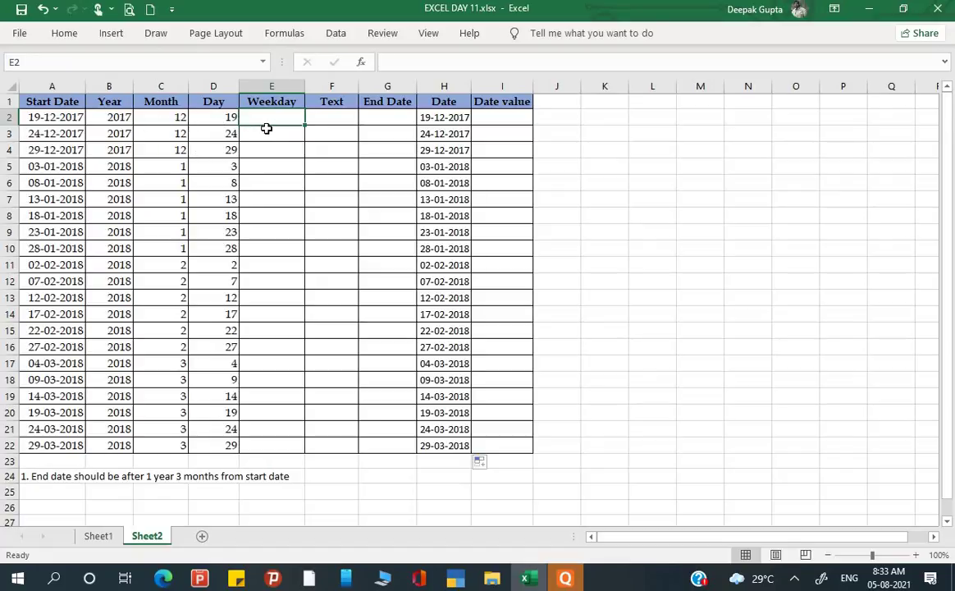
# Step: List the day names Sunday through Saturday in L5:L11
pyautogui.click(641, 166)
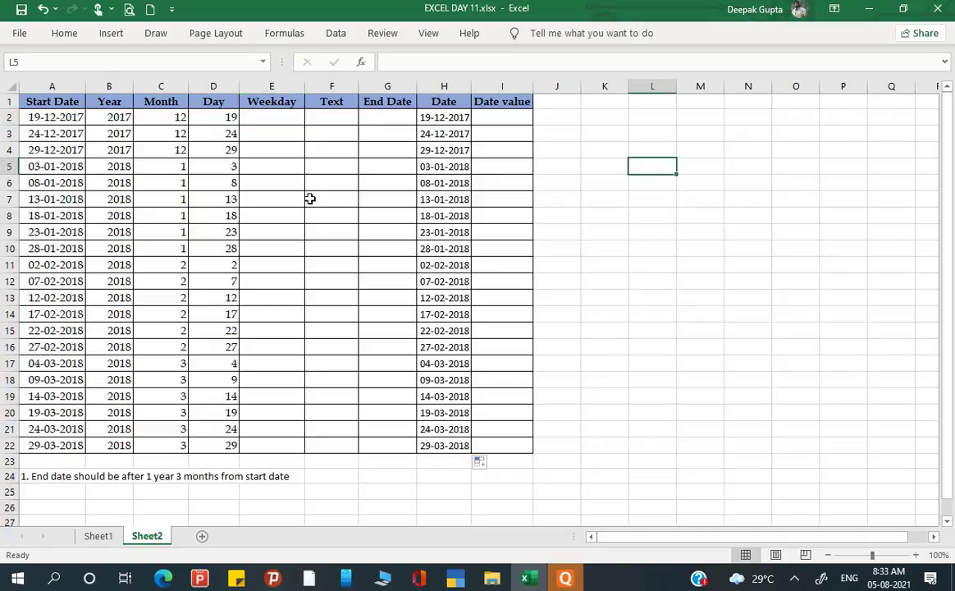
pyautogui.write('su')
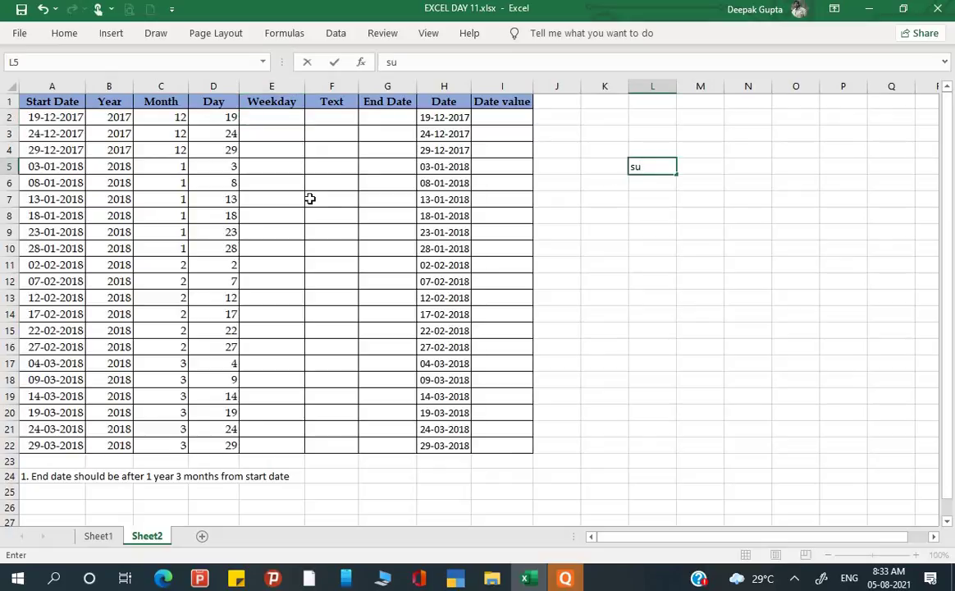
pyautogui.write('n')
pyautogui.write('day')
pyautogui.press('Return')
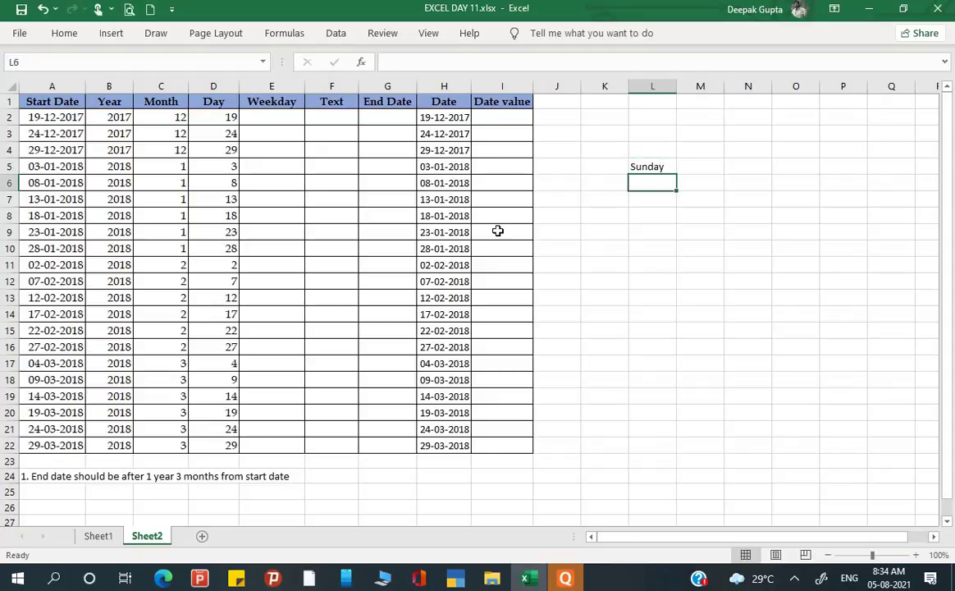
pyautogui.click(658, 166)
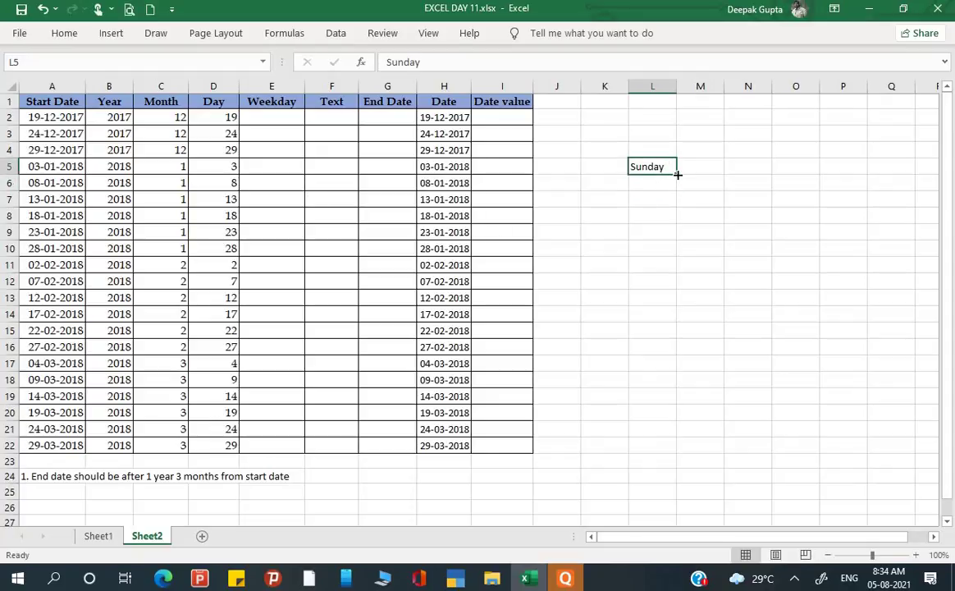
pyautogui.moveTo(678, 175); pyautogui.dragTo(679, 279)
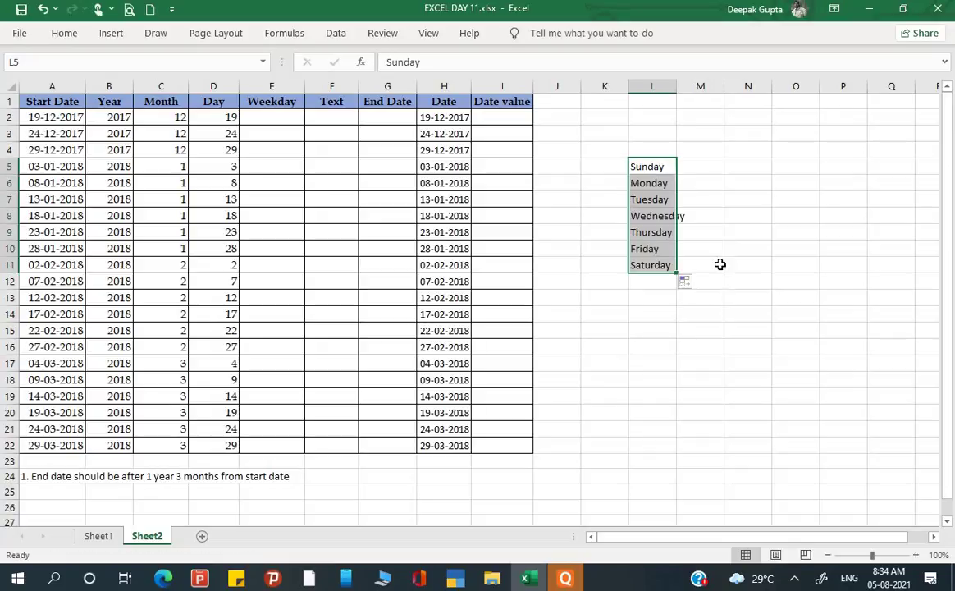
# Step: Number the days 1 to 7 in M5:M11 by filling the 1, 2 pattern
pyautogui.click(707, 167)
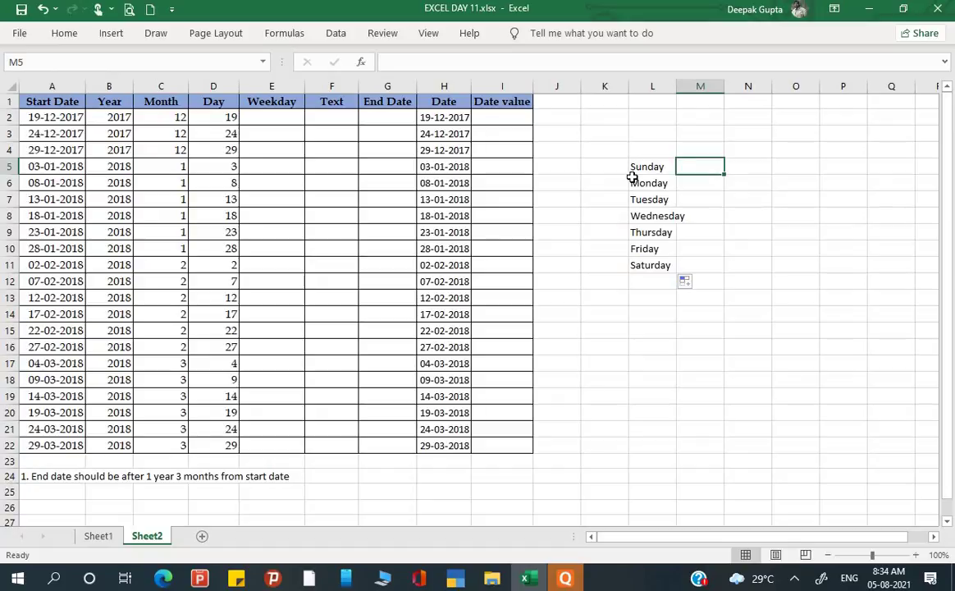
pyautogui.write('1')
pyautogui.press('Return')
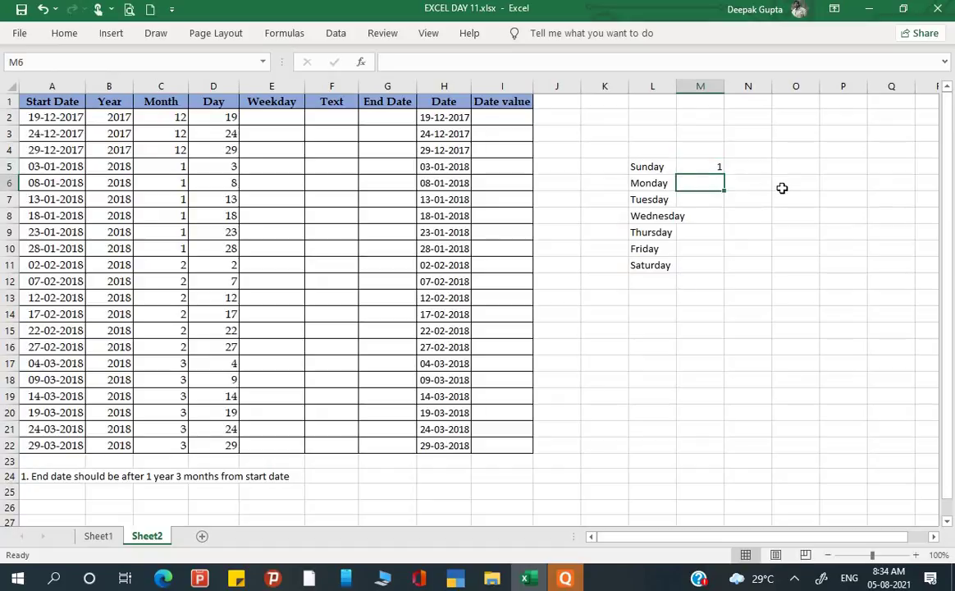
pyautogui.write('2')
pyautogui.press('Return')
pyautogui.moveTo(714, 166); pyautogui.dragTo(722, 270)
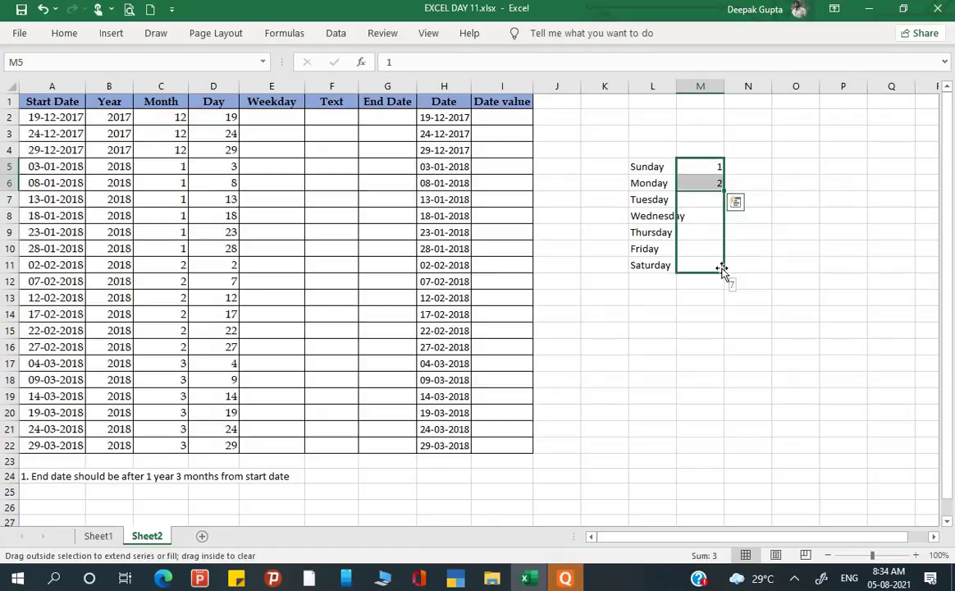
pyautogui.click(790, 261)
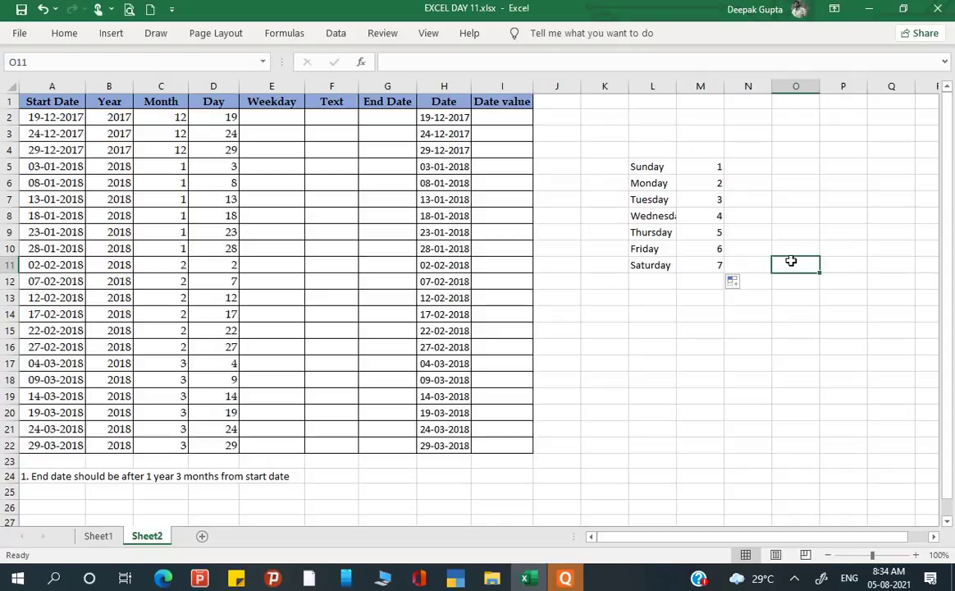
pyautogui.click(795, 167)
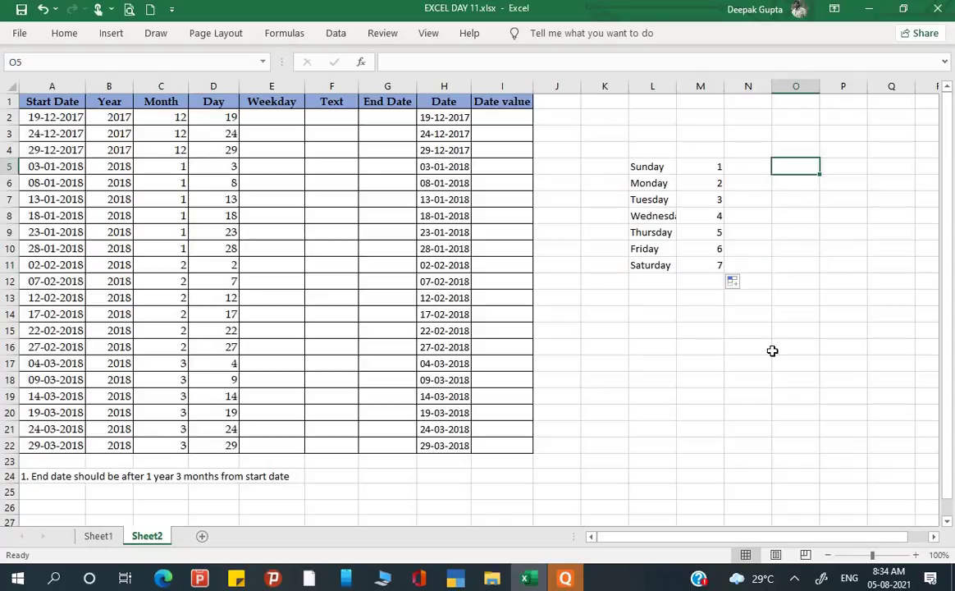
# Step: List Monday through Sunday in O5:O11
pyautogui.write('Mond')
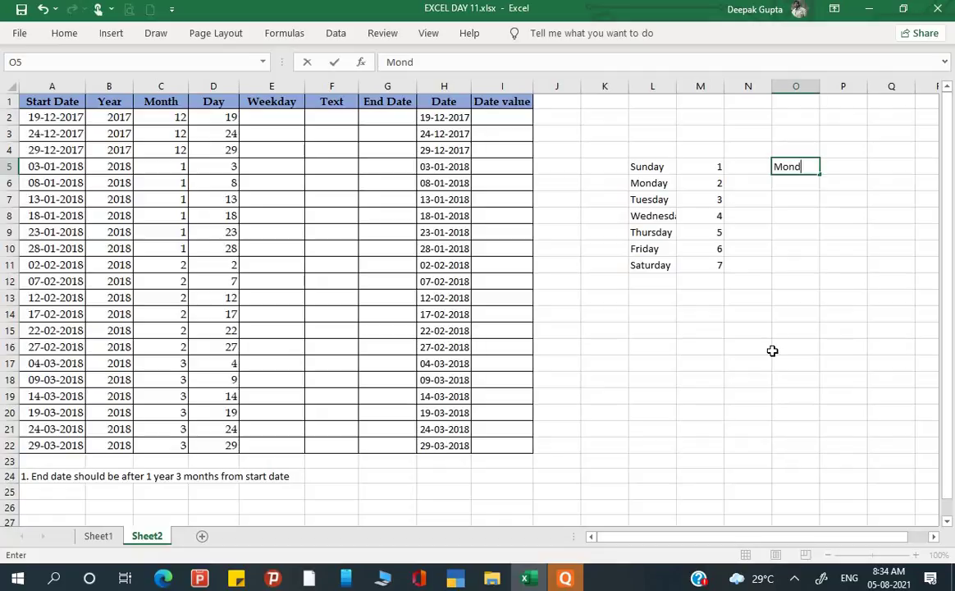
pyautogui.write('ay')
pyautogui.press('Return')
pyautogui.press('Up')
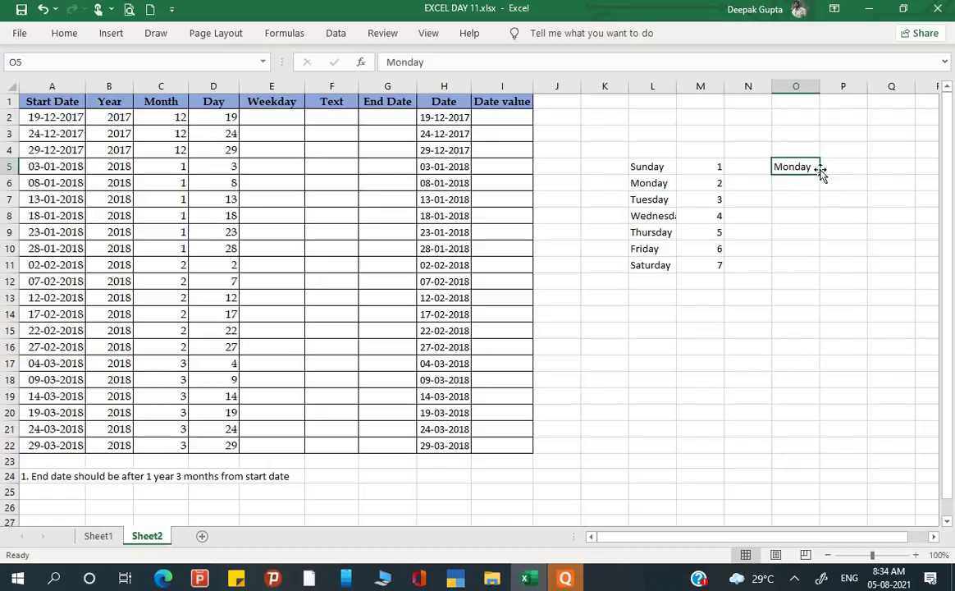
pyautogui.moveTo(818, 173); pyautogui.dragTo(816, 268)
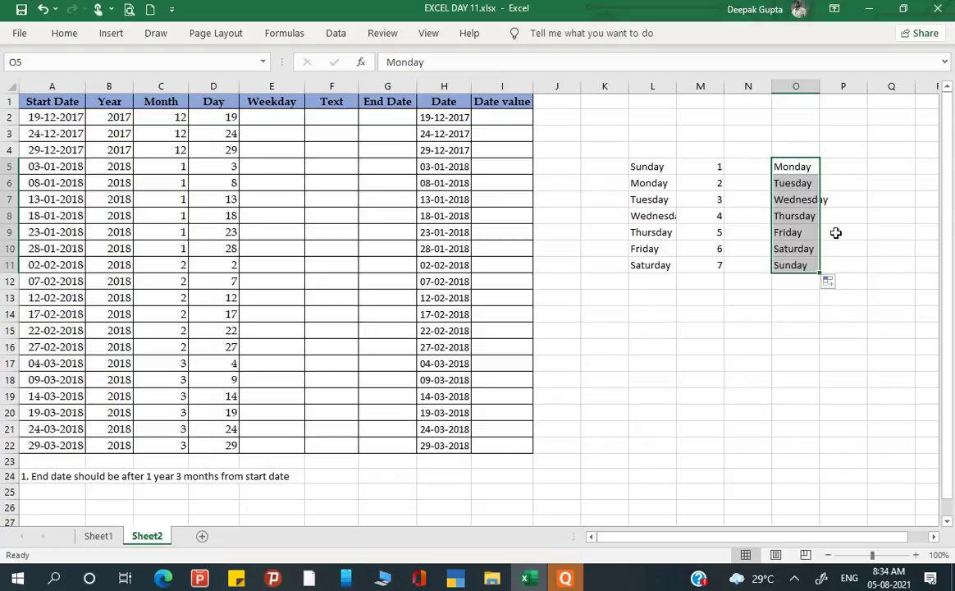
# Step: Number the Monday list 1 to 7 in P5:P11 using a 1, 2 fill pattern
pyautogui.click(848, 166)
pyautogui.write('1')
pyautogui.press('Return')
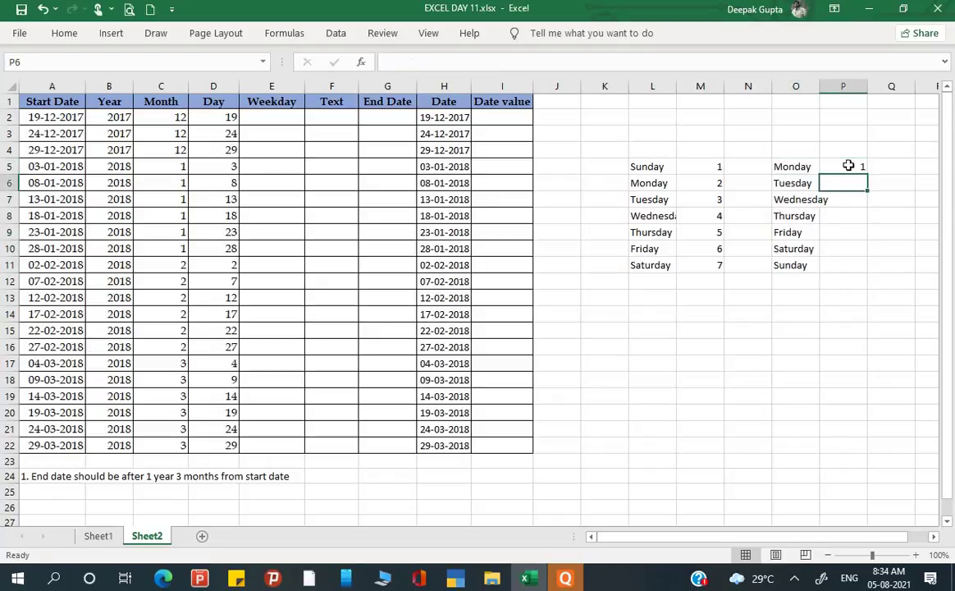
pyautogui.write('2')
pyautogui.press('Return')
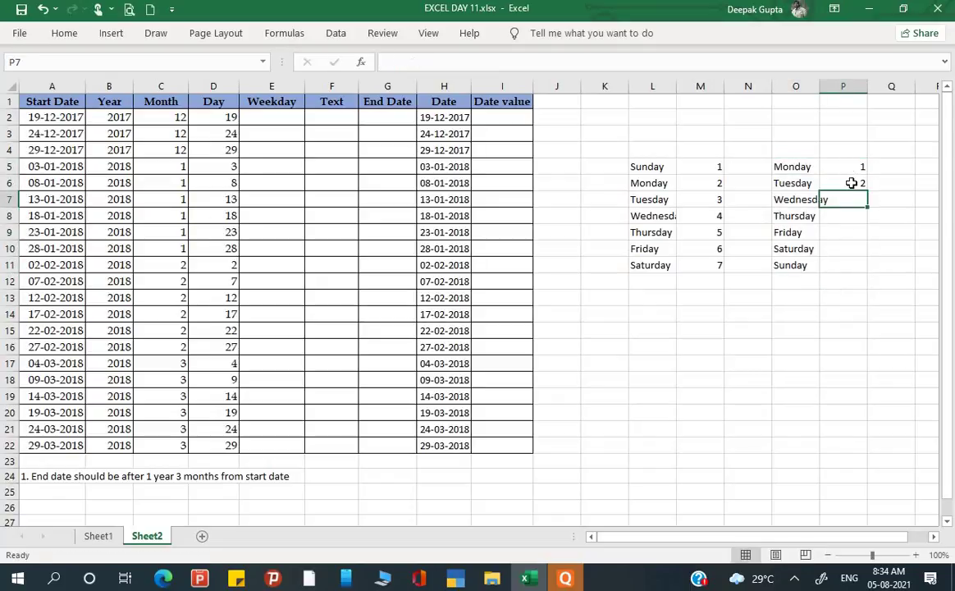
pyautogui.moveTo(849, 167); pyautogui.dragTo(855, 267)
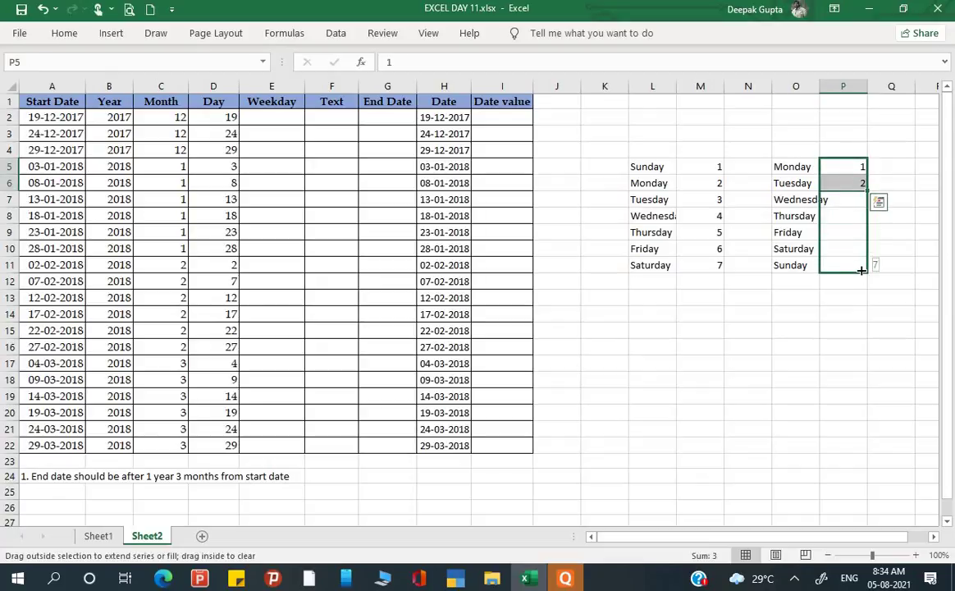
pyautogui.click(802, 309)
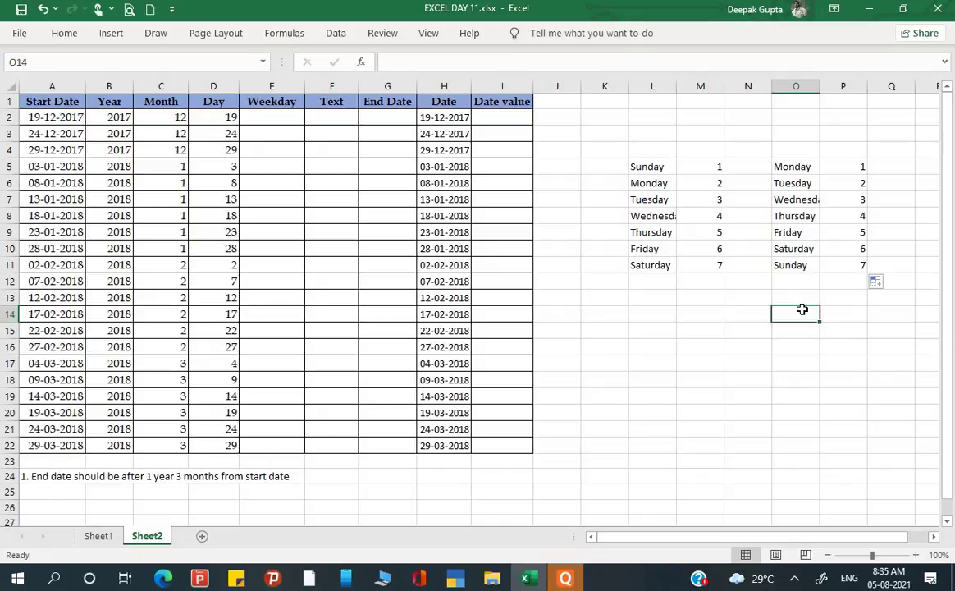
# Step: Highlight the Sunday-first list to show that Tuesday is number 3
pyautogui.moveTo(642, 168)
pyautogui.mouseDown()
pyautogui.moveTo(713, 196)
pyautogui.moveTo(713, 267)
pyautogui.mouseUp()
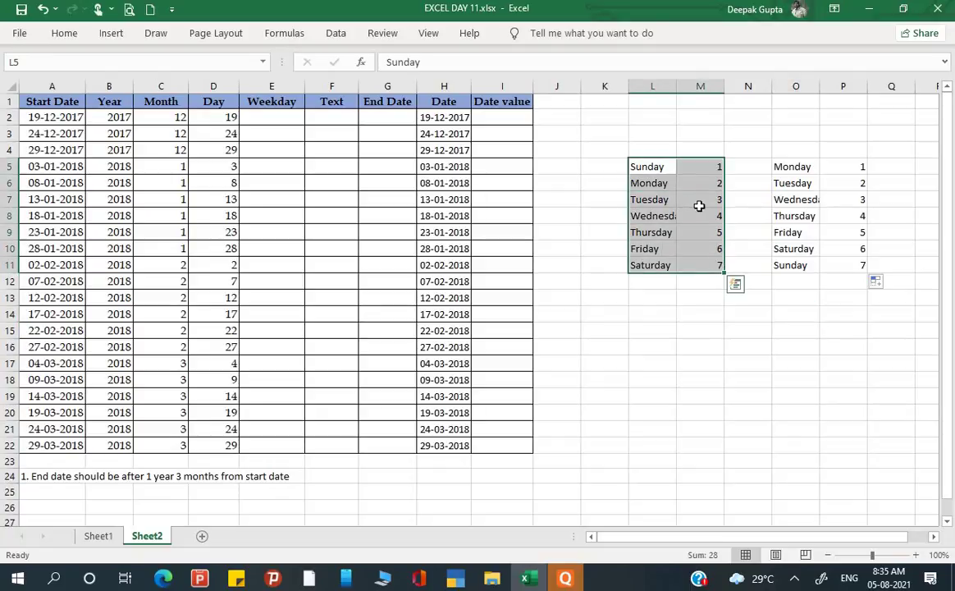
pyautogui.click(699, 206)
pyautogui.hotkey('ctrl', 'Down')
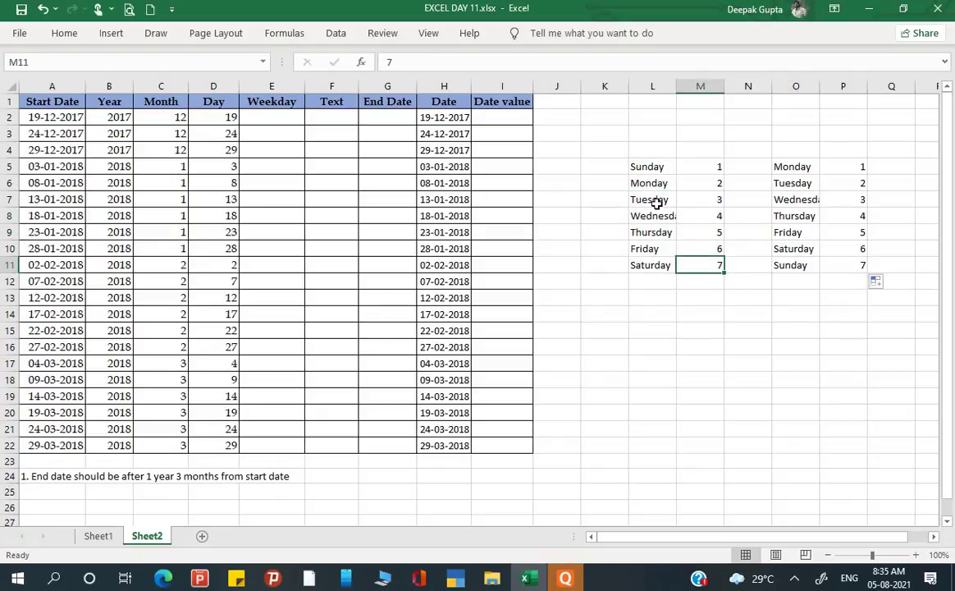
pyautogui.click(696, 217)
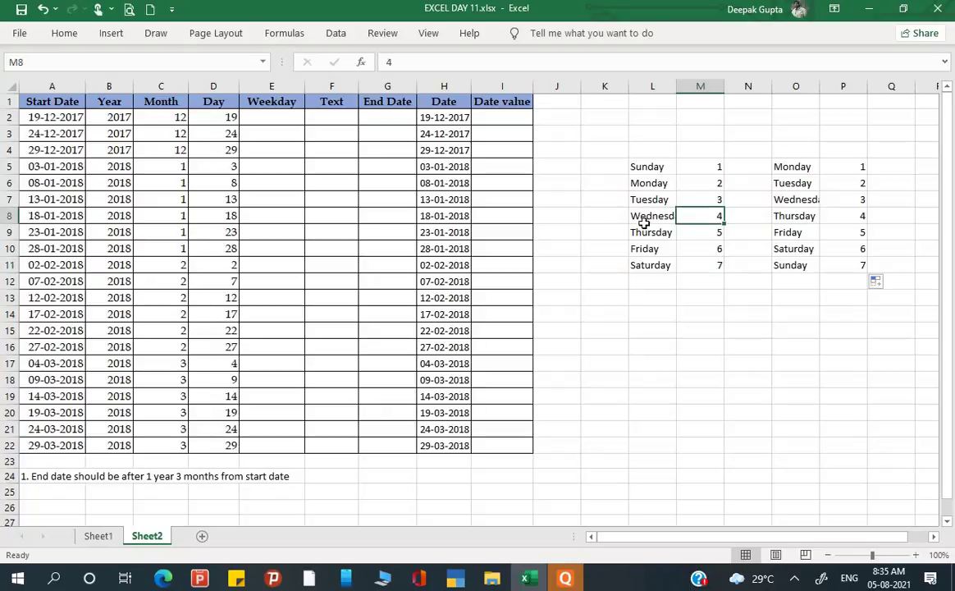
# Step: Enter =WEEKDAY(A2,1) in E2 for the first start date
pyautogui.click(277, 117)
pyautogui.write('=')
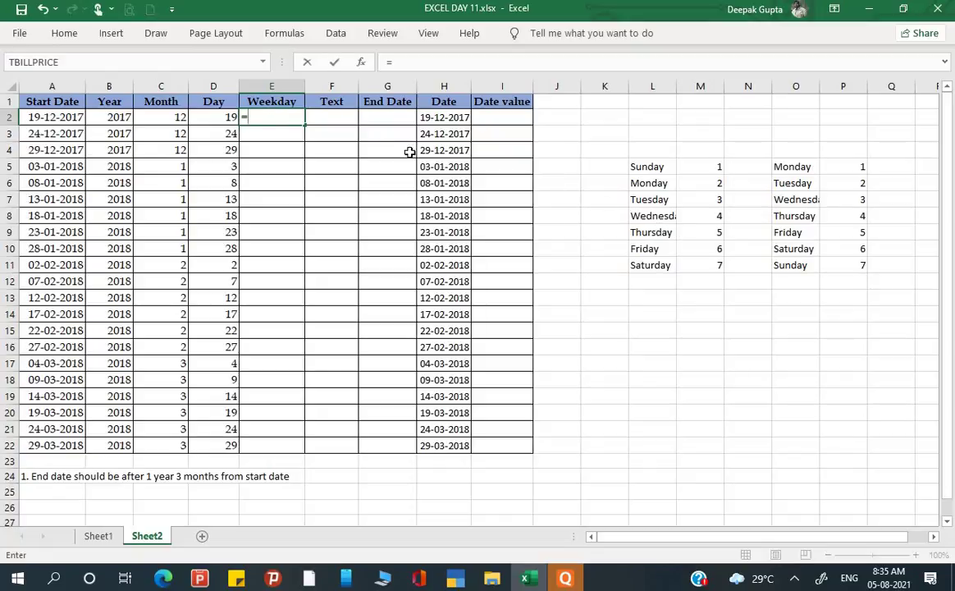
pyautogui.write('w')
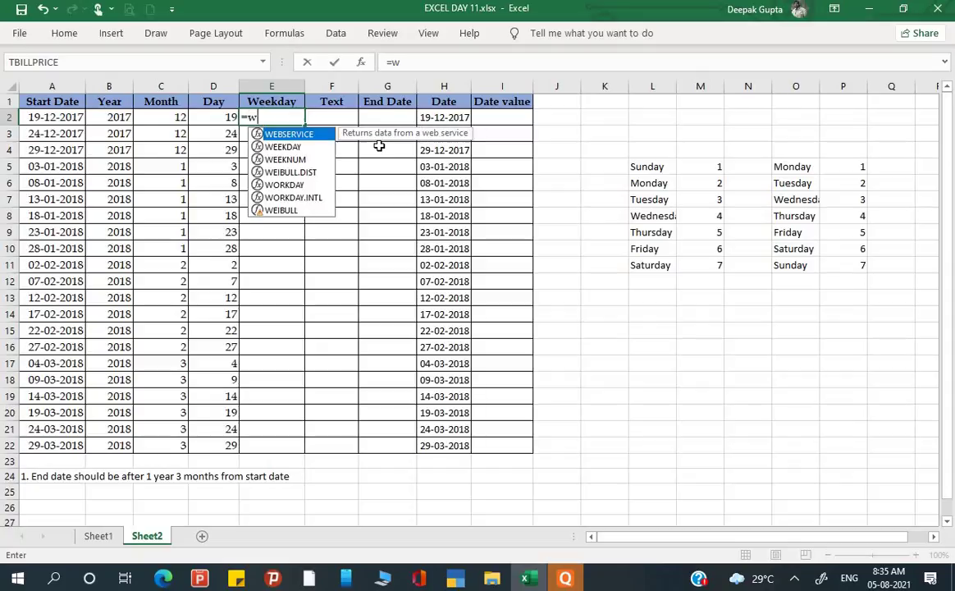
pyautogui.write('eekda')
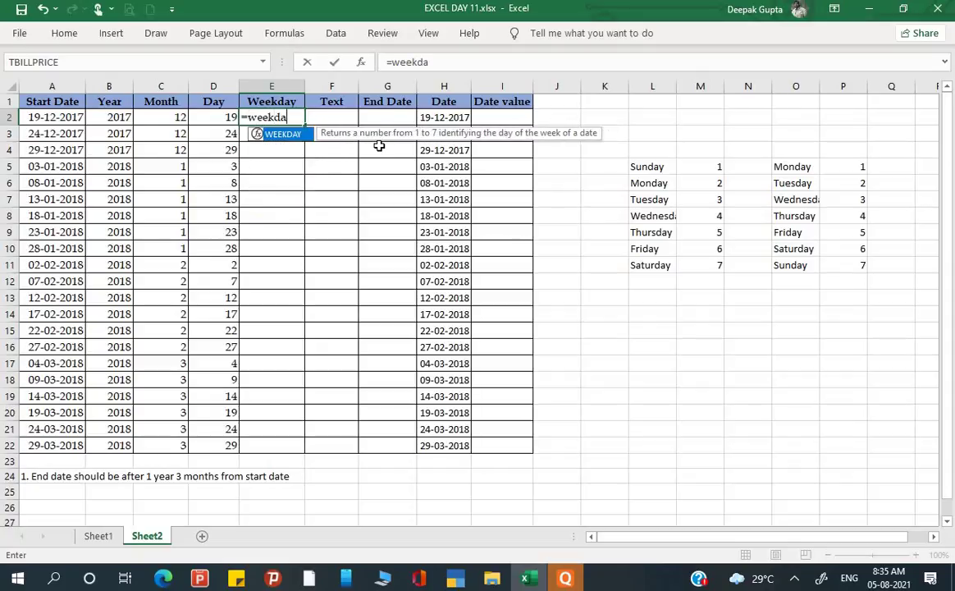
pyautogui.write('y')
pyautogui.write('(')
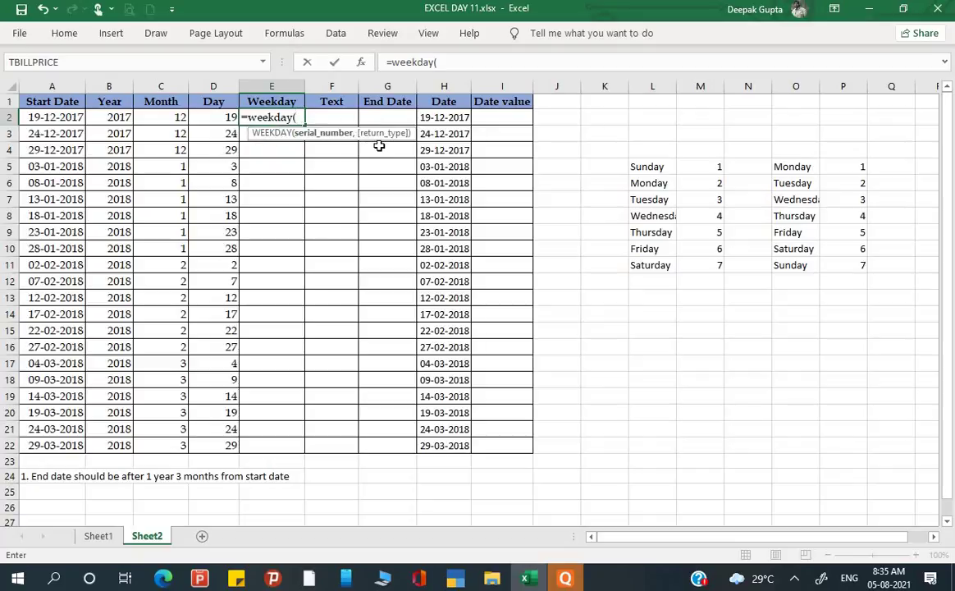
pyautogui.click(52, 120)
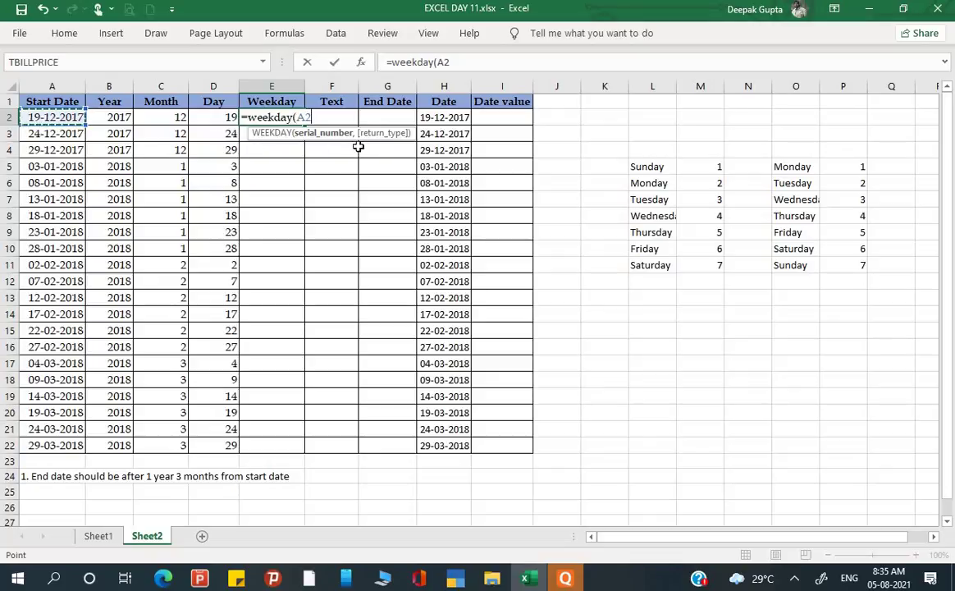
pyautogui.write(',')
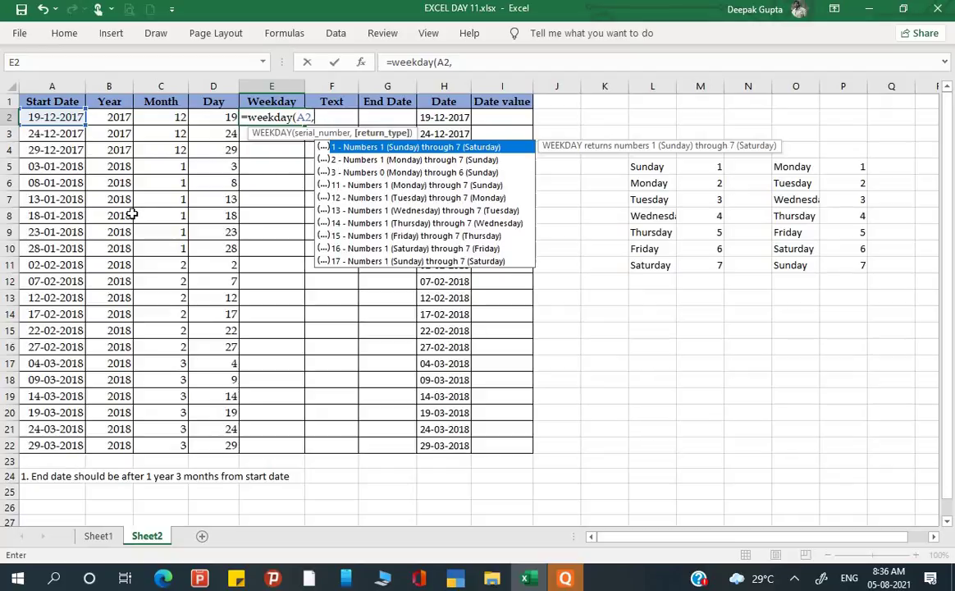
pyautogui.write('1)')
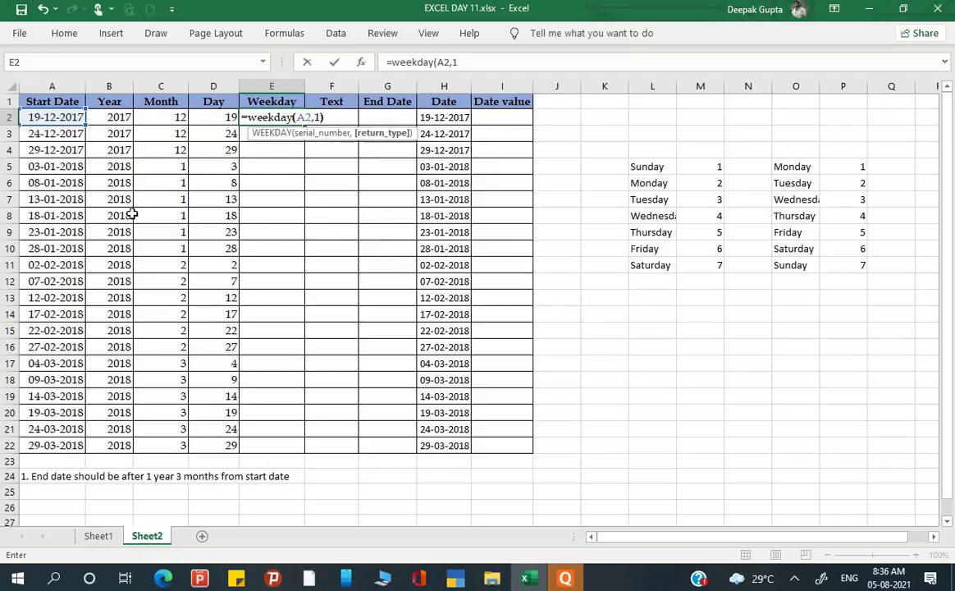
pyautogui.press('Return')
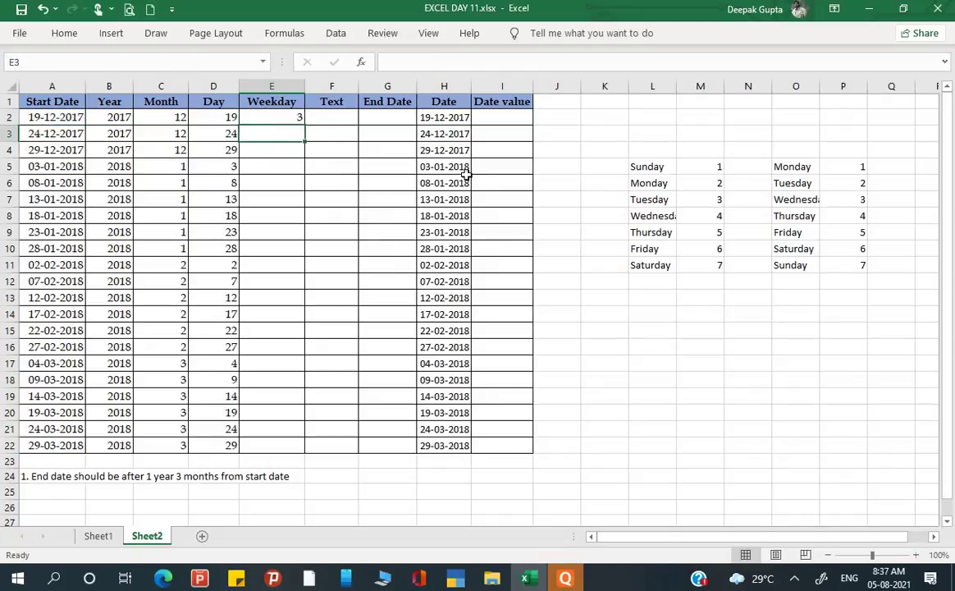
# Step: Mark Tuesday and its number 3, then fill the WEEKDAY formula down to E22
pyautogui.click(698, 200)
pyautogui.moveTo(661, 199); pyautogui.dragTo(709, 199)
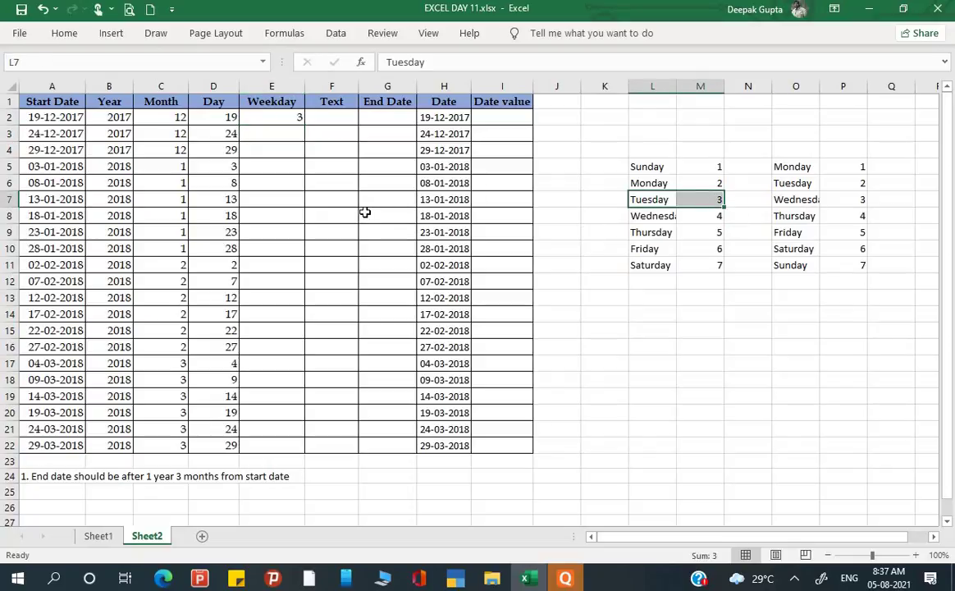
pyautogui.click(288, 123)
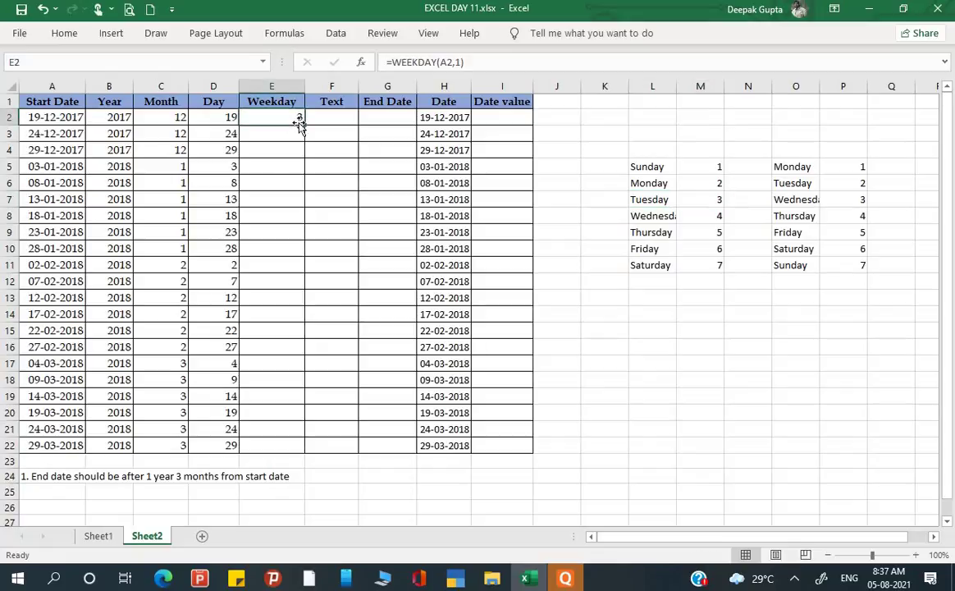
pyautogui.moveTo(303, 124); pyautogui.dragTo(309, 446)
pyautogui.click(361, 336)
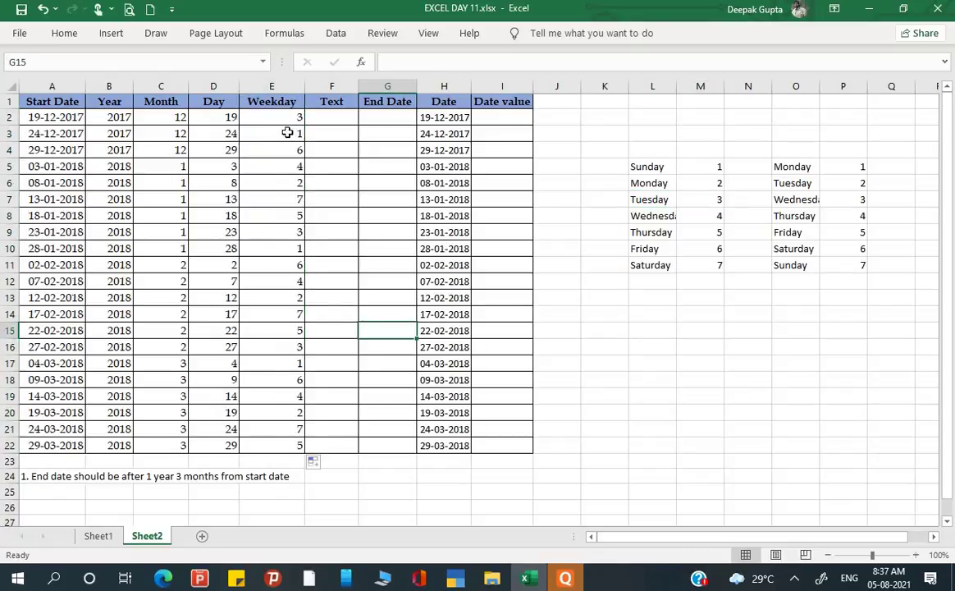
# Step: Change E2's return type to 15 and copy the updated WEEKDAY formula down to E22
pyautogui.doubleClick(284, 119)
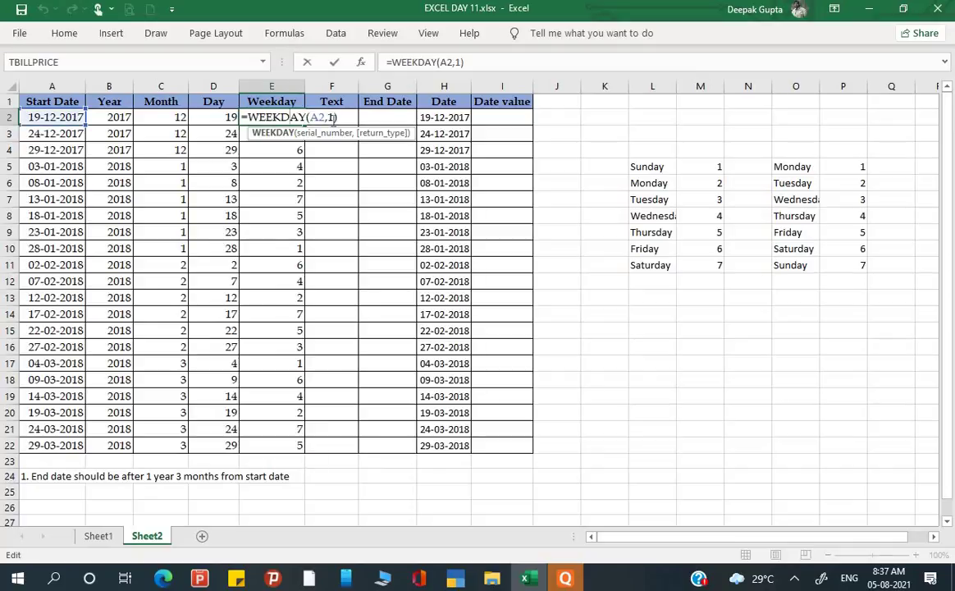
pyautogui.click(332, 119)
pyautogui.press('BackSpace')
pyautogui.write('1')
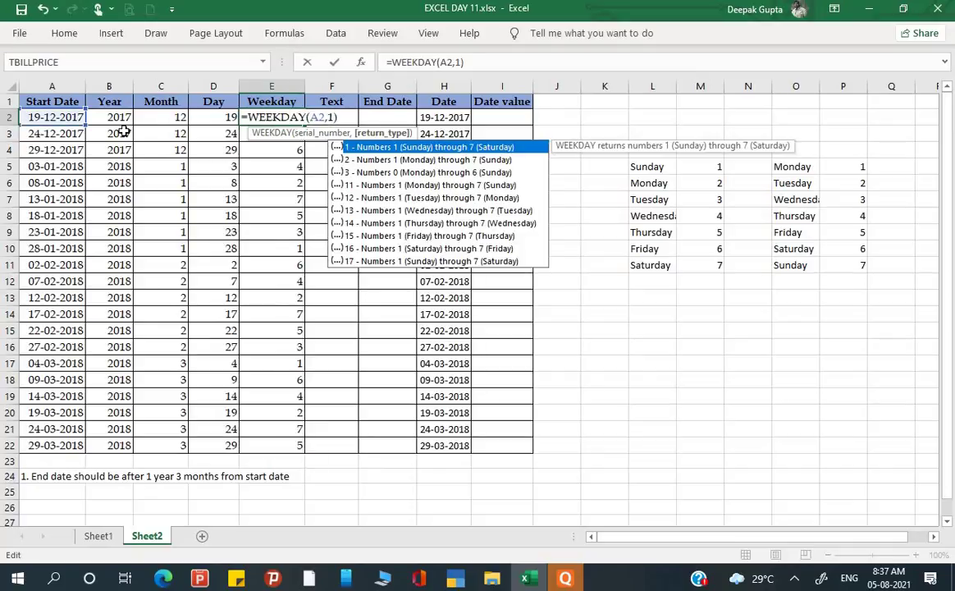
pyautogui.press('Return')
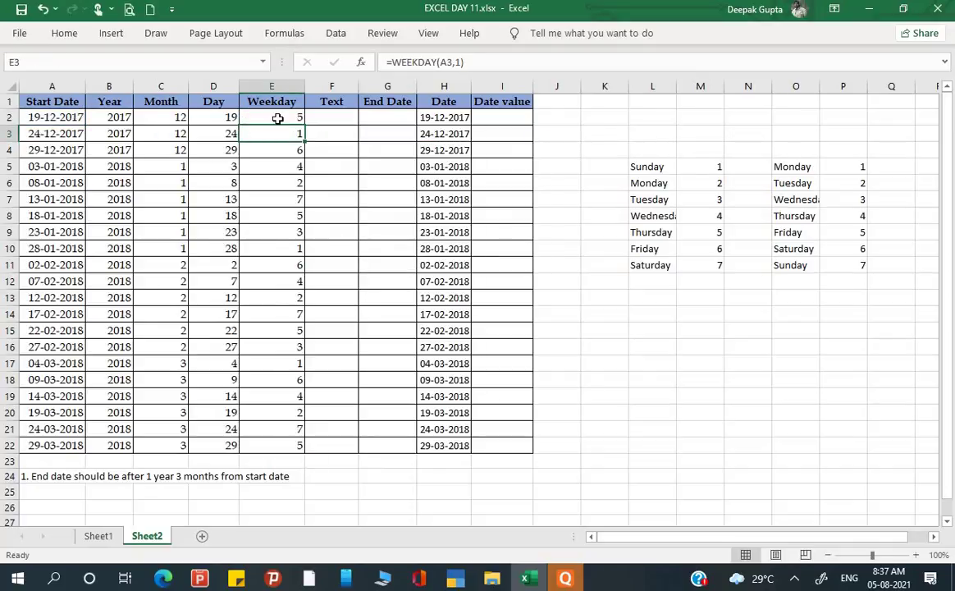
pyautogui.click(278, 119)
pyautogui.moveTo(303, 125); pyautogui.dragTo(303, 447)
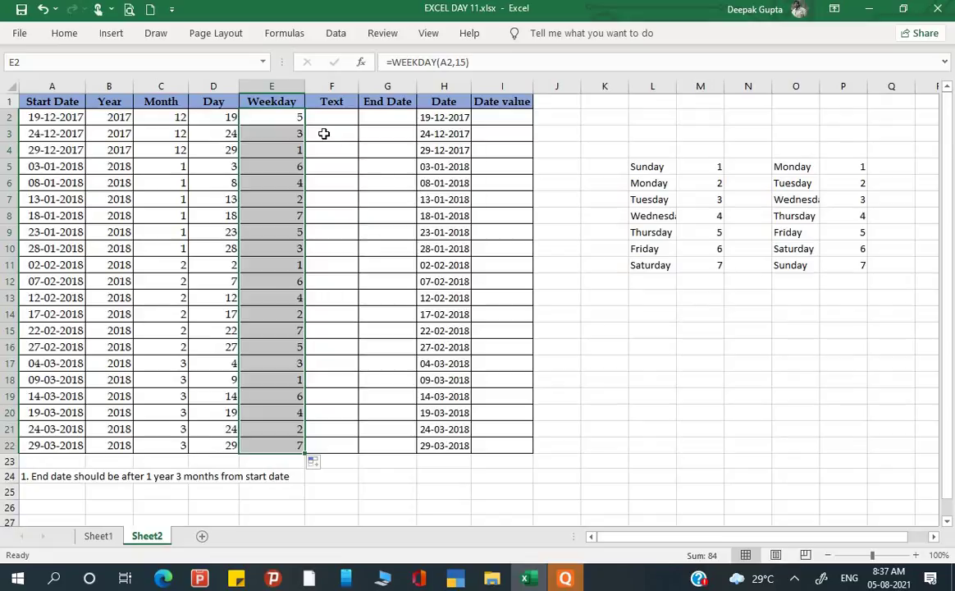
pyautogui.doubleClick(295, 120)
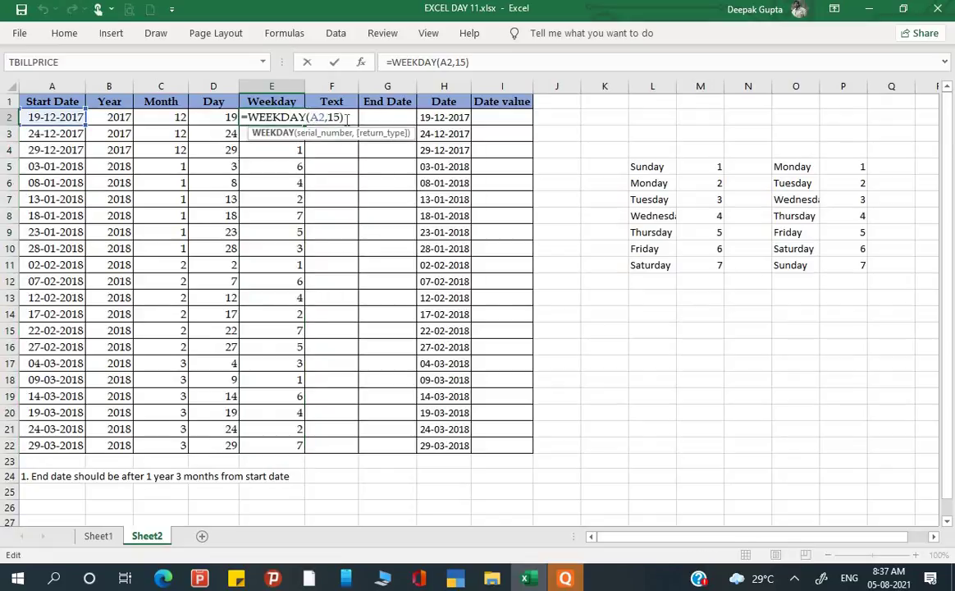
pyautogui.press('Return')
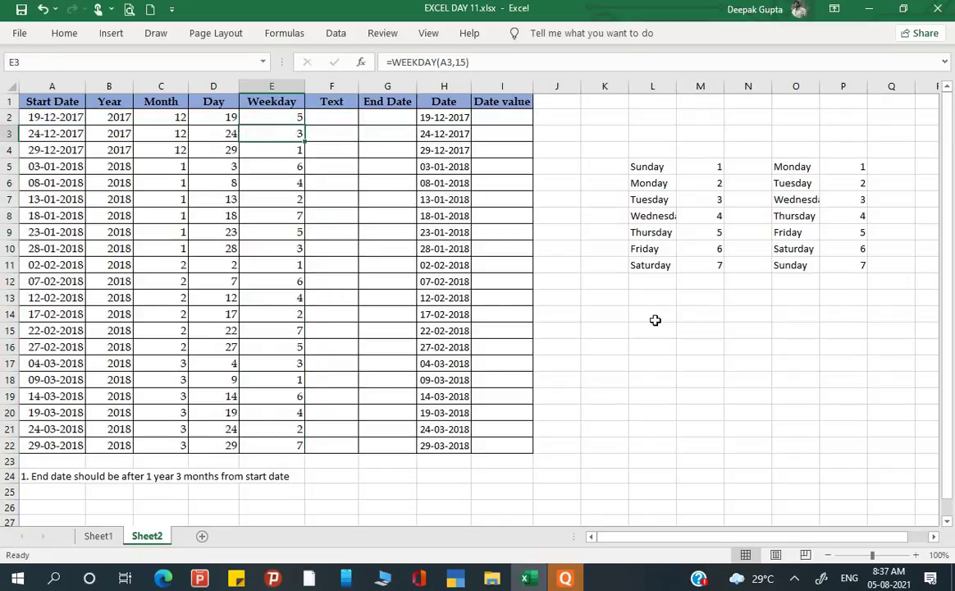
# Step: List Friday through Thursday in L14:L20
pyautogui.click(655, 318)
pyautogui.write('Fr')
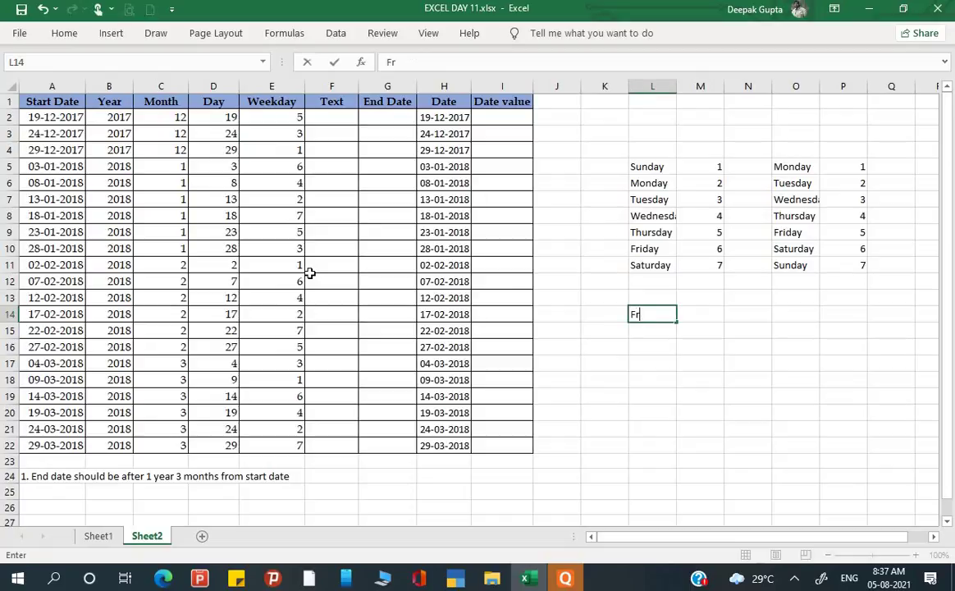
pyautogui.write('iday')
pyautogui.press('Return')
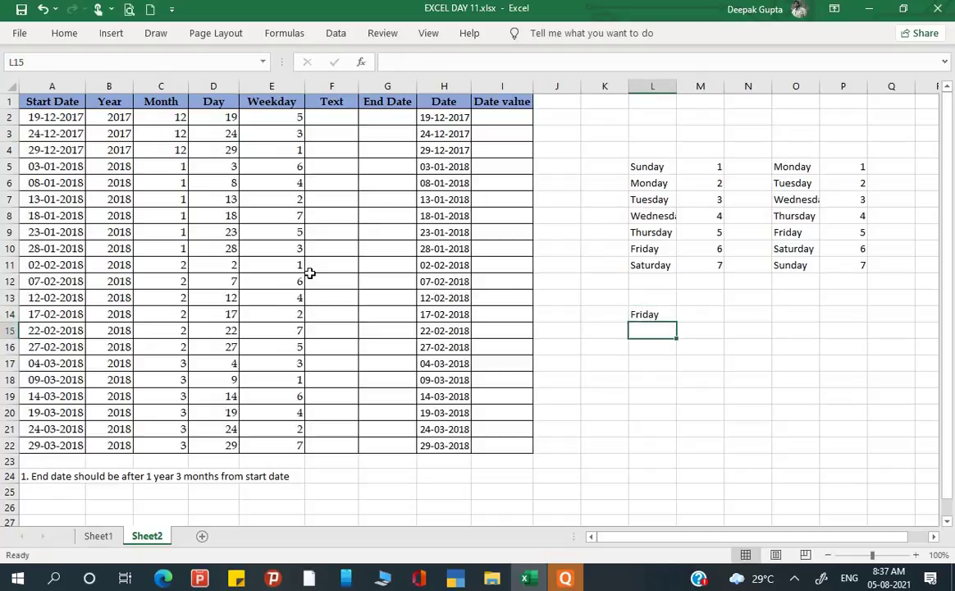
pyautogui.click(633, 315)
pyautogui.moveTo(677, 322); pyautogui.dragTo(670, 417)
# Step: Number the Friday list 1 to 7 in M14:M20 using a 1, 2 fill pattern
pyautogui.click(708, 316)
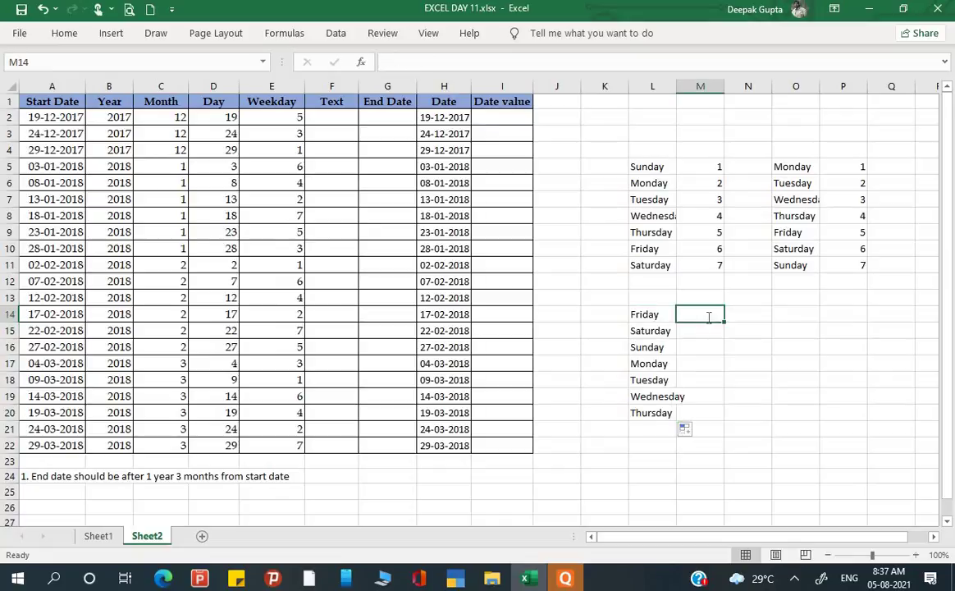
pyautogui.write('1')
pyautogui.press('Return')
pyautogui.write('2')
pyautogui.press('Return')
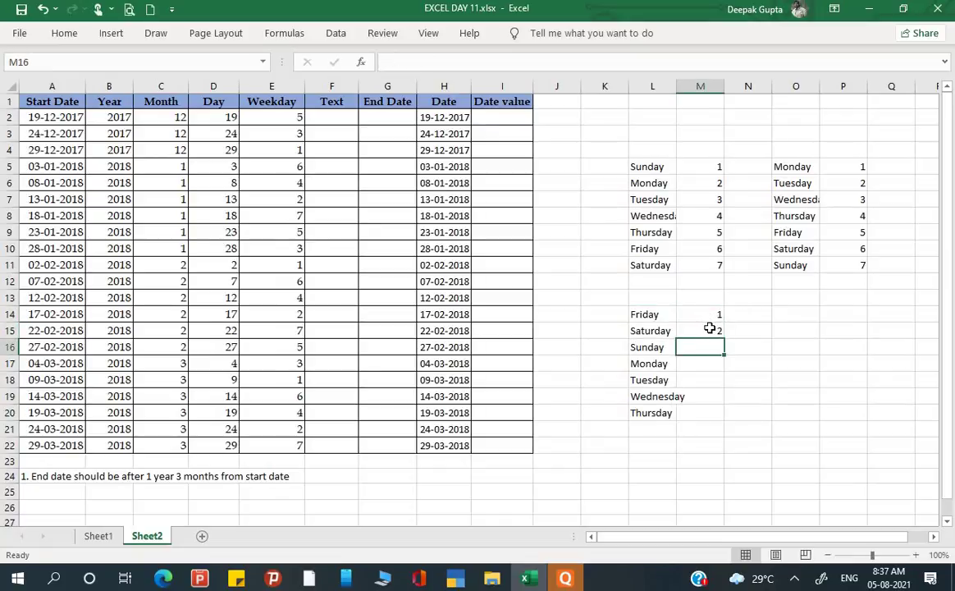
pyautogui.moveTo(709, 316); pyautogui.dragTo(725, 414)
pyautogui.click(792, 347)
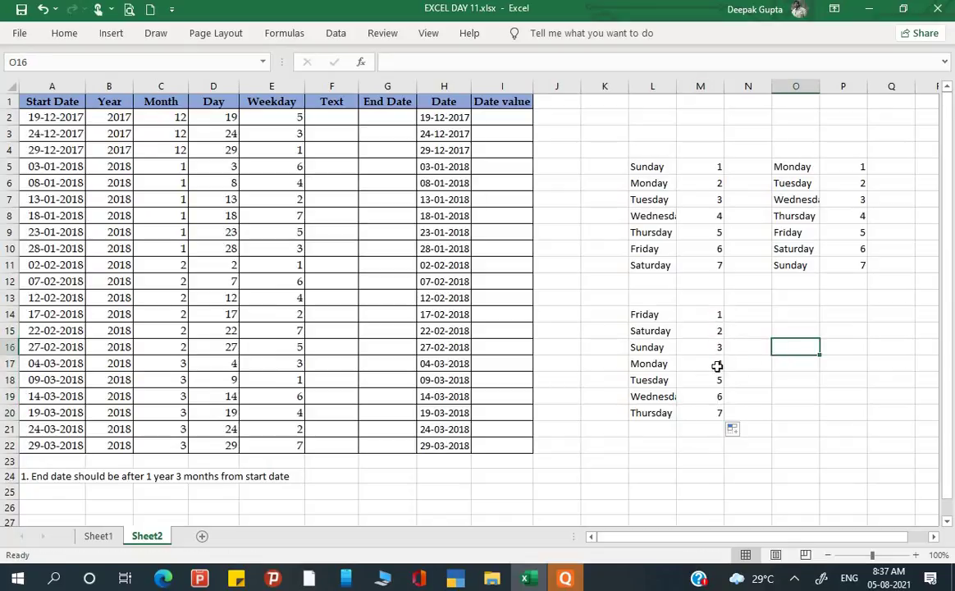
pyautogui.click(707, 380)
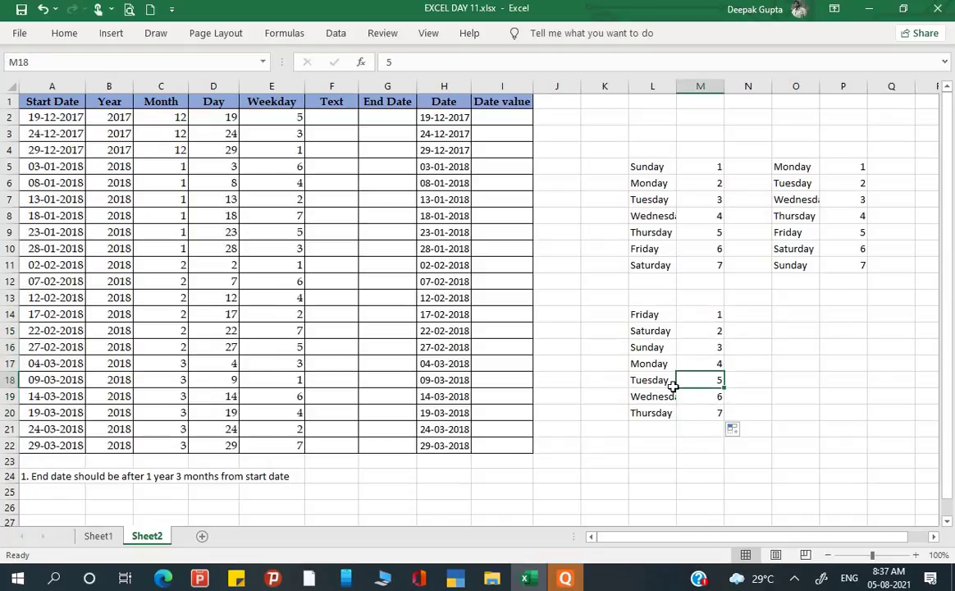
# Step: Change E2 to =WEEKDAY(A2,1) so 19-12-2017 returns 3, matching the Sunday-first list
pyautogui.doubleClick(291, 117)
pyautogui.click(340, 117)
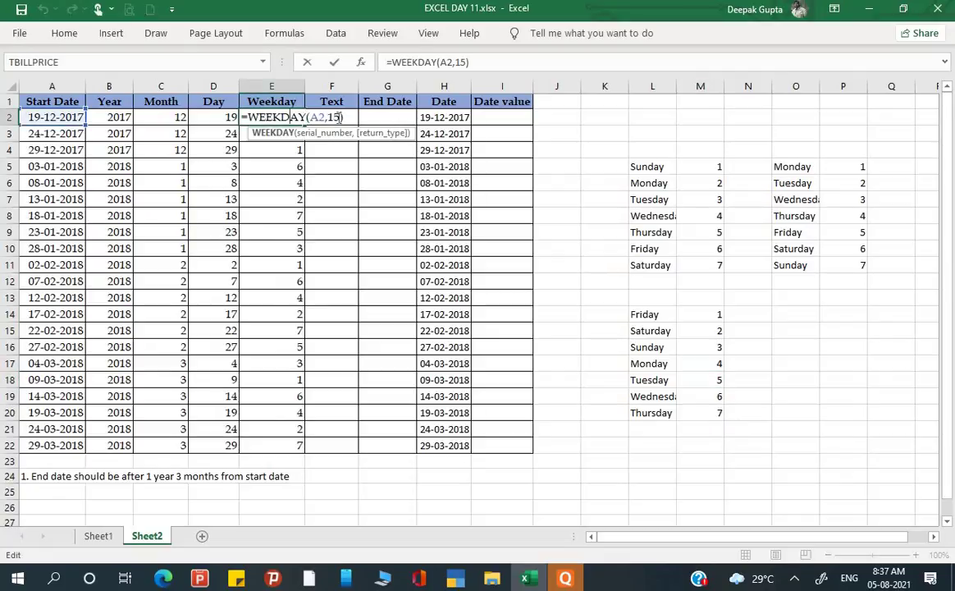
pyautogui.press('BackSpace')
pyautogui.press('Return')
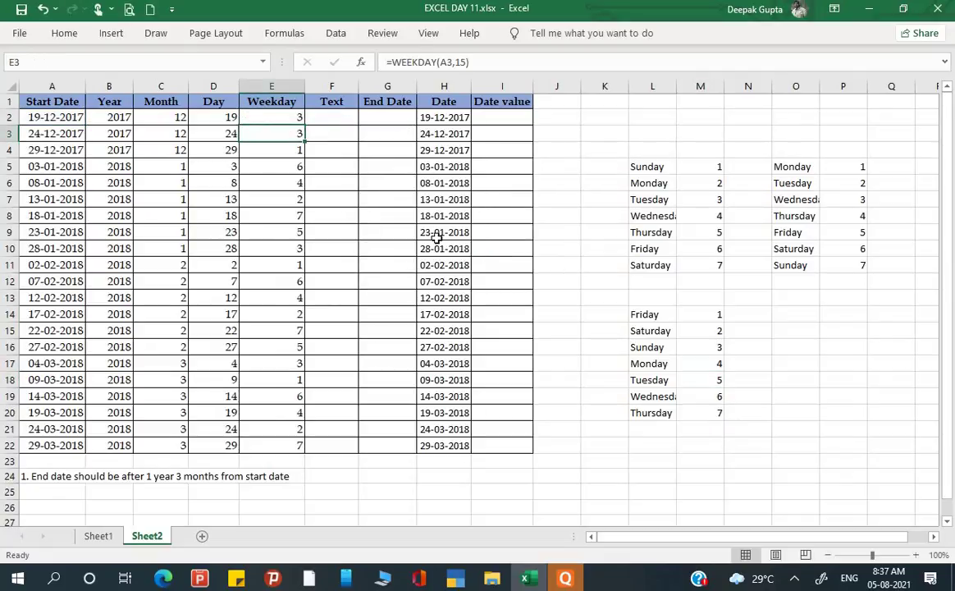
pyautogui.click(700, 198)
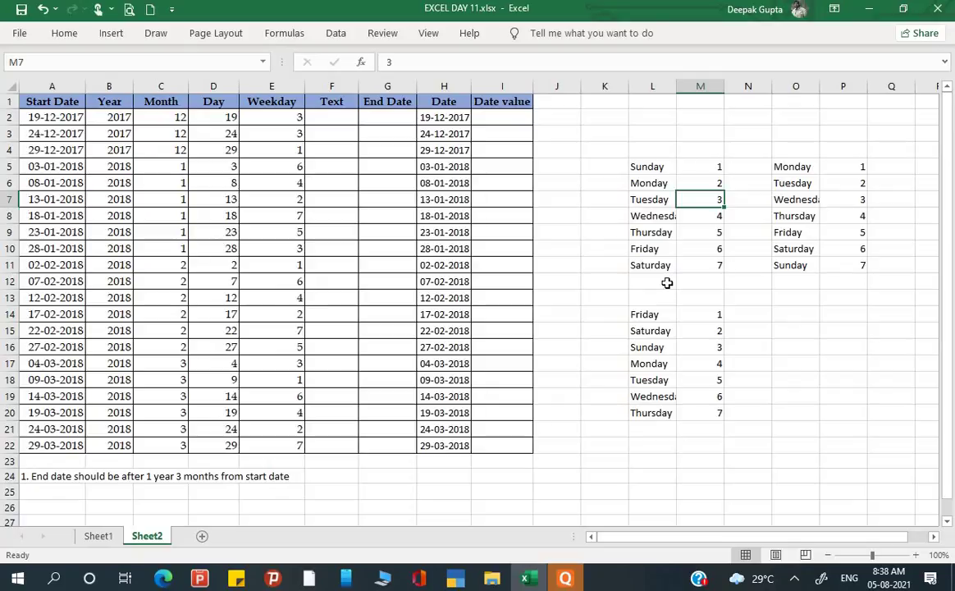
pyautogui.click(340, 115)
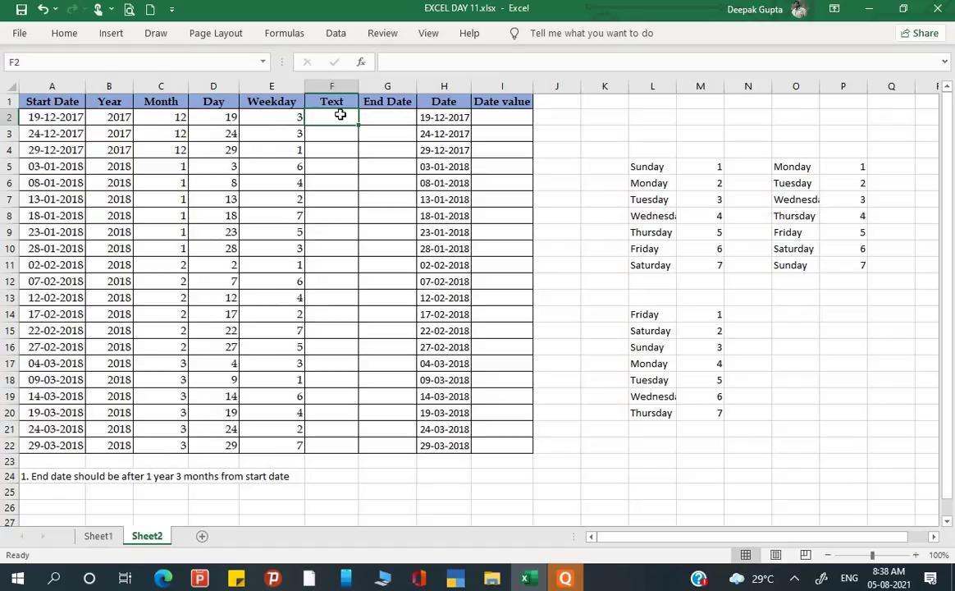
# Step: Enter =TEXT(A2,dddd) in F2 to try showing the start date's weekday name
pyautogui.write('=te')
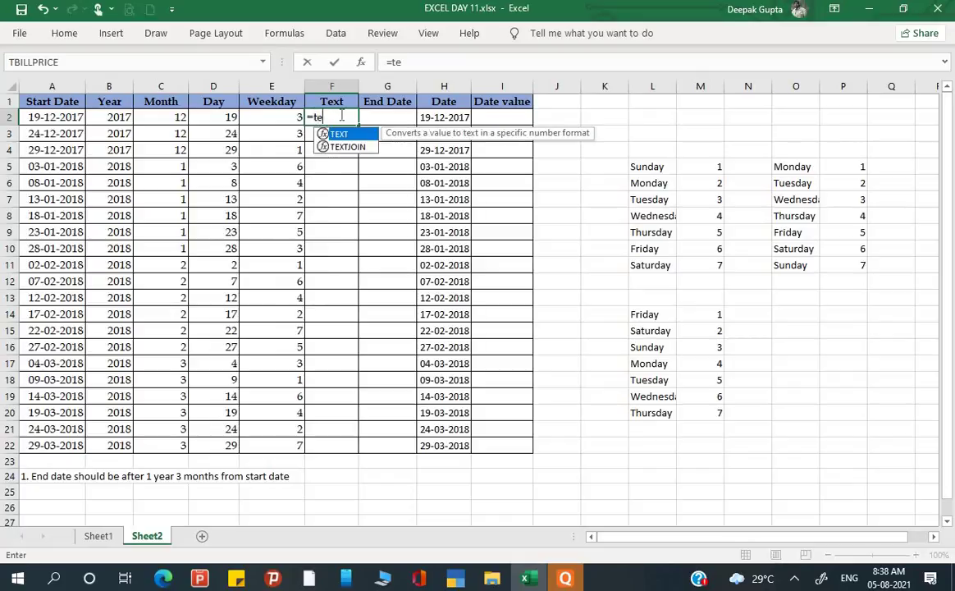
pyautogui.write('s')
pyautogui.press('BackSpace')
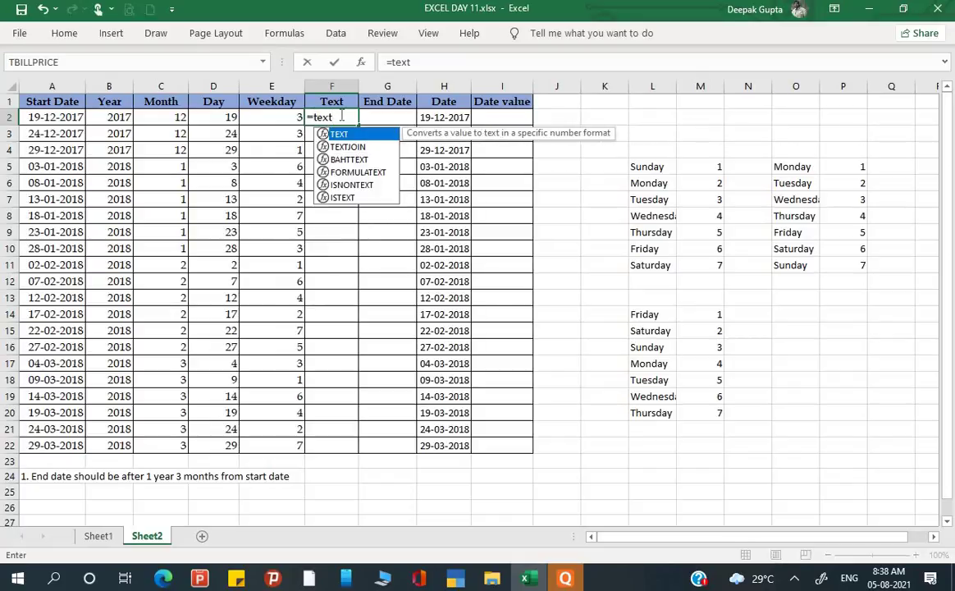
pyautogui.write('(')
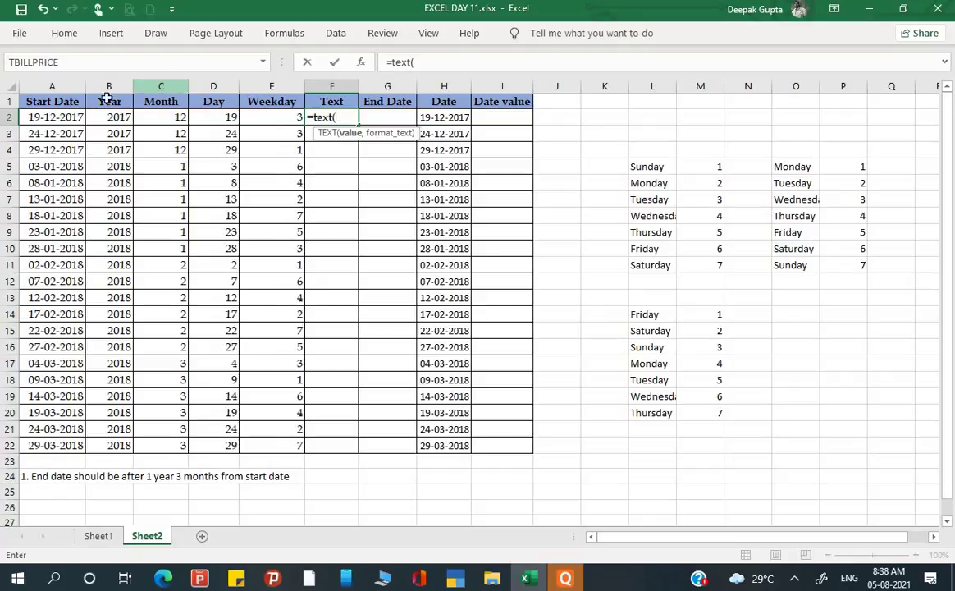
pyautogui.click(62, 115)
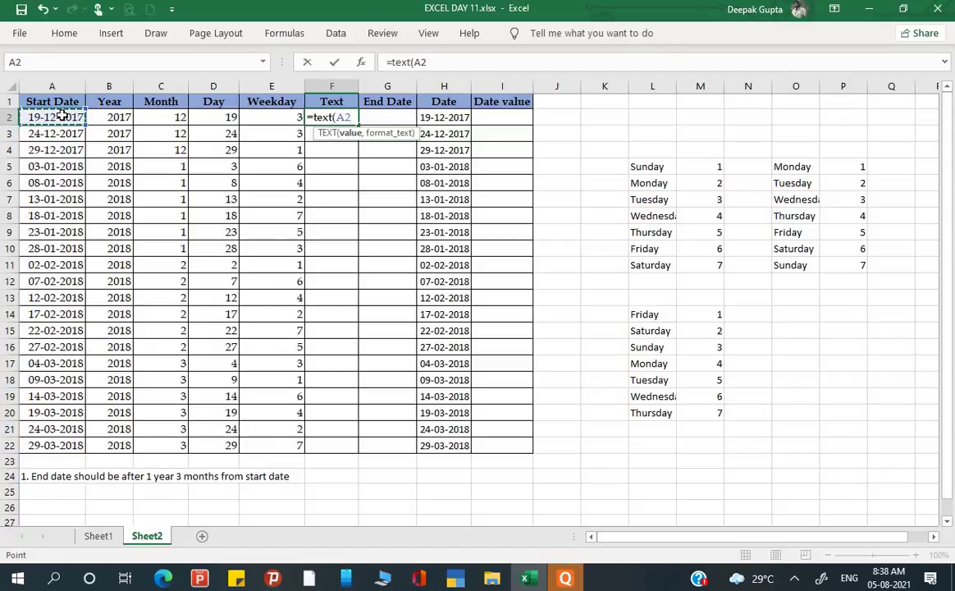
pyautogui.write(',')
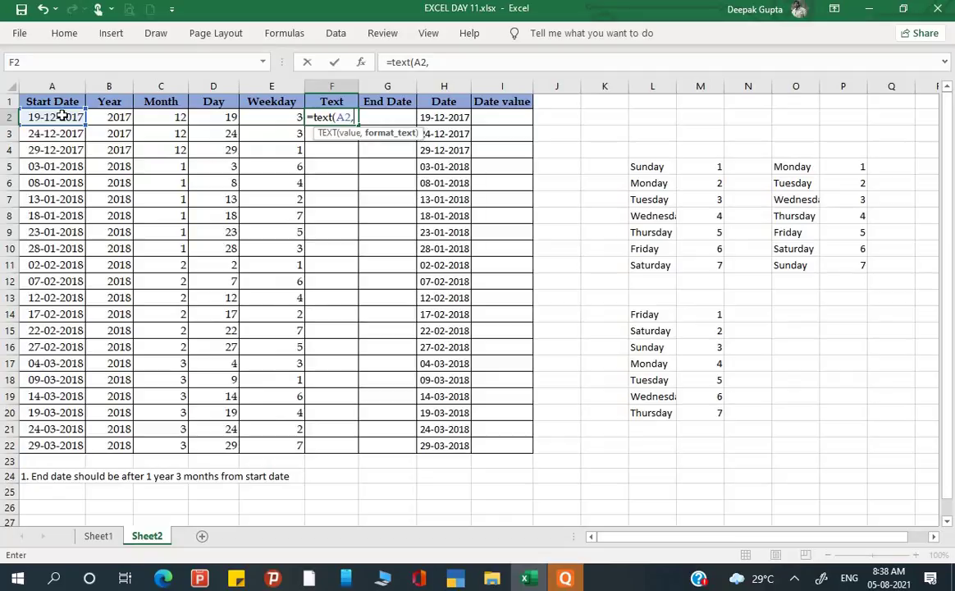
pyautogui.write('d')
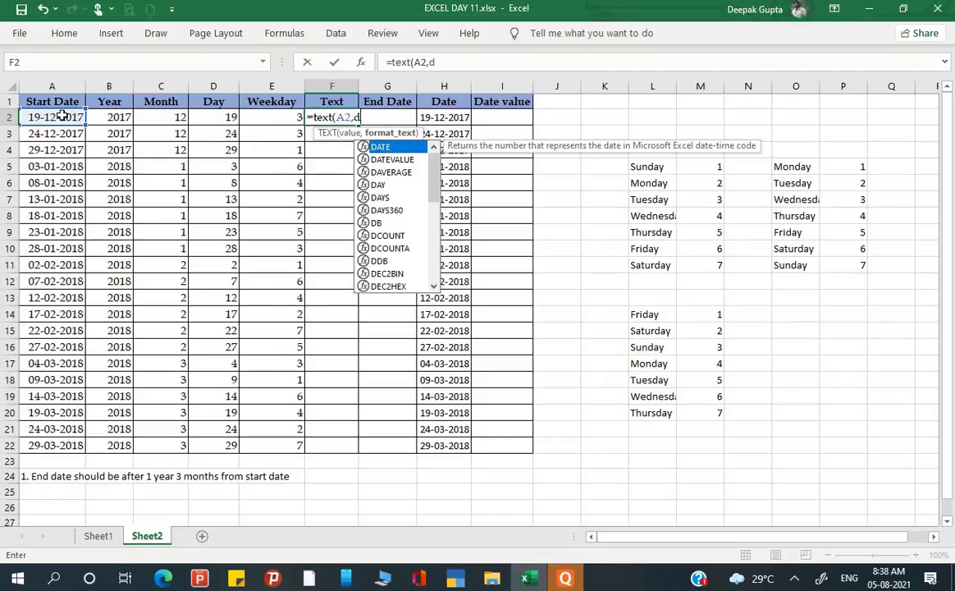
pyautogui.write('dd')
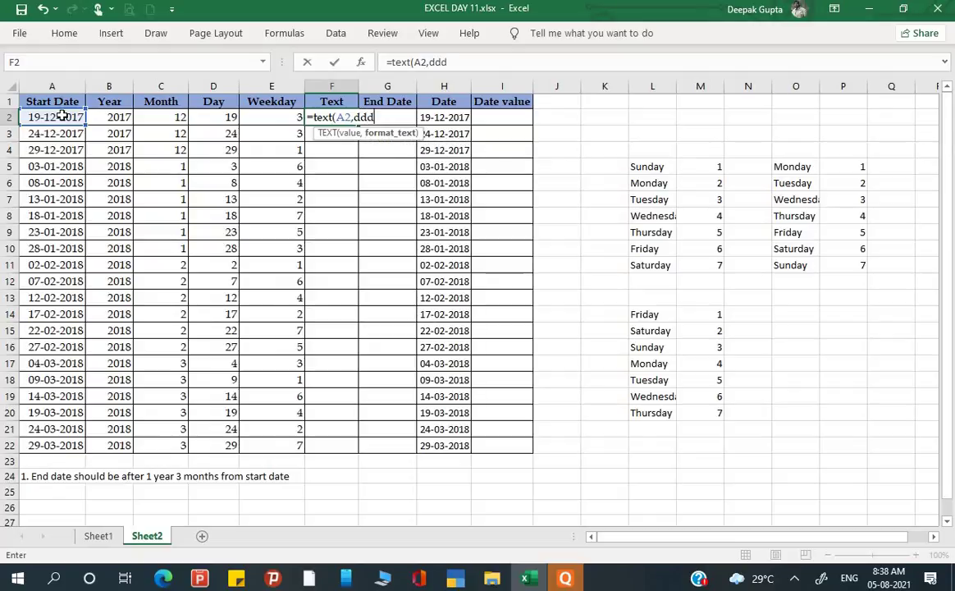
pyautogui.write('d')
pyautogui.write(')')
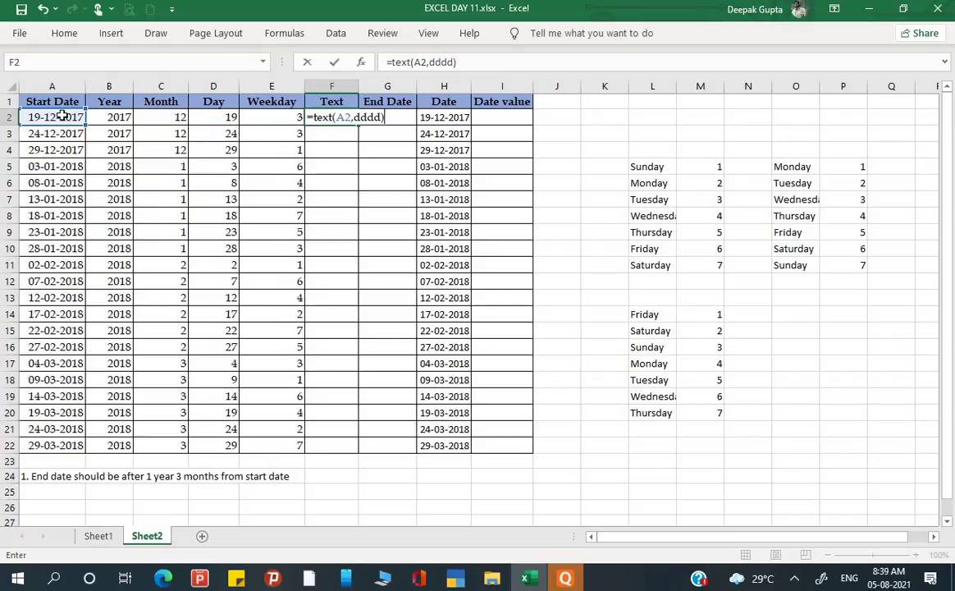
pyautogui.press('Return')
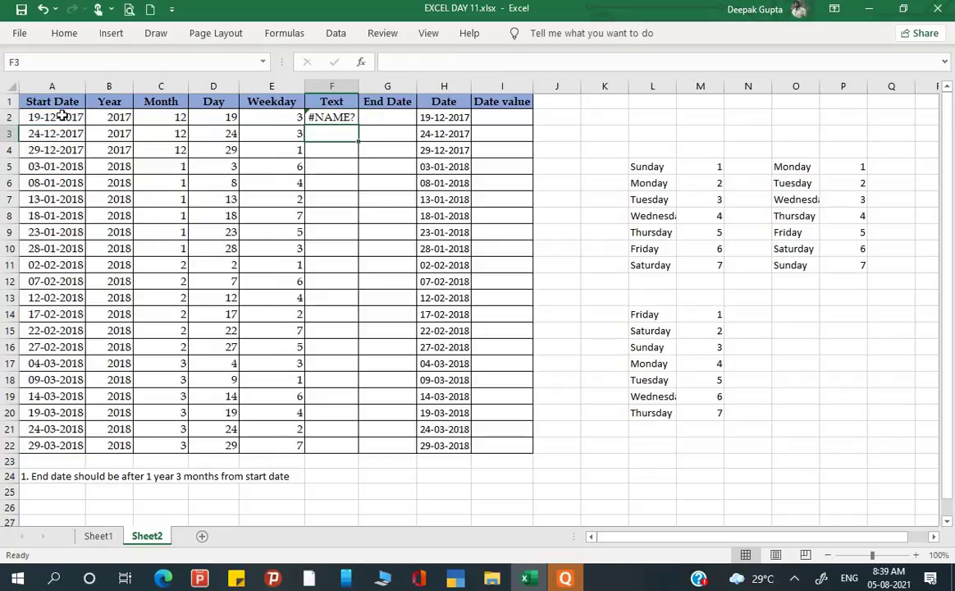
# Step: Rework F2 into =TEXT("19-12-2017",dddd), which still shows a #NAME? error
pyautogui.doubleClick(346, 117)
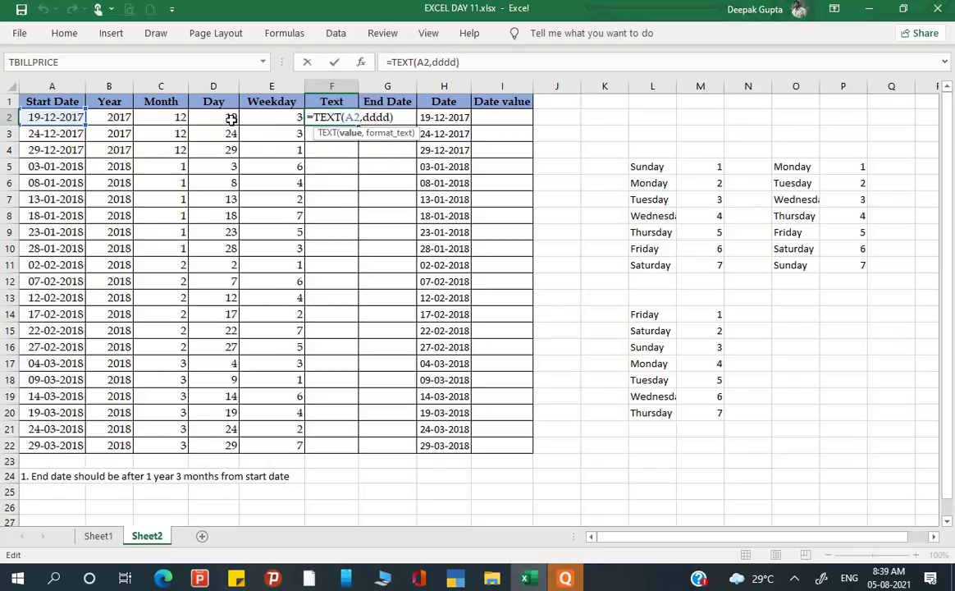
pyautogui.write('"')
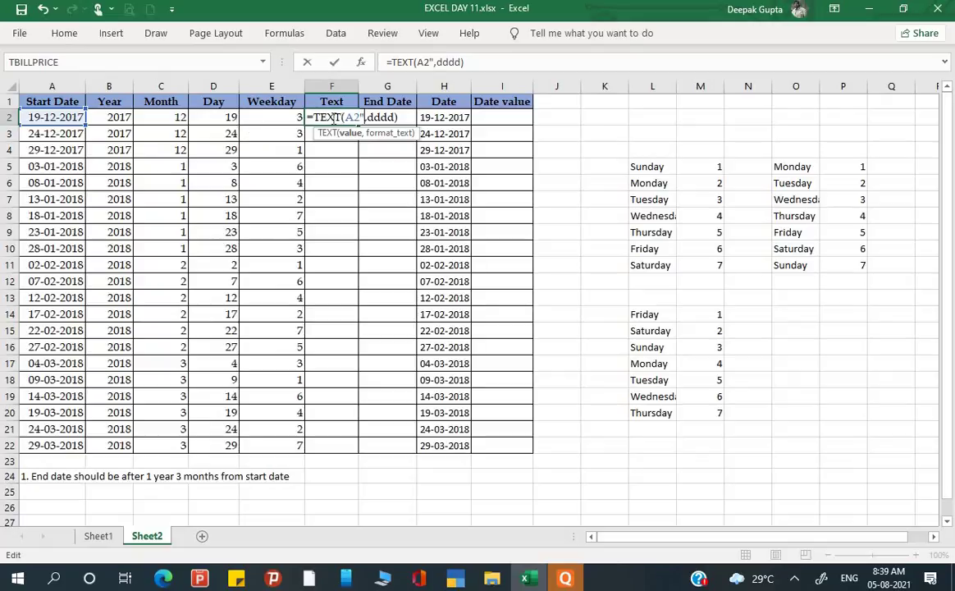
pyautogui.click(344, 118)
pyautogui.write('"')
pyautogui.press('Return')
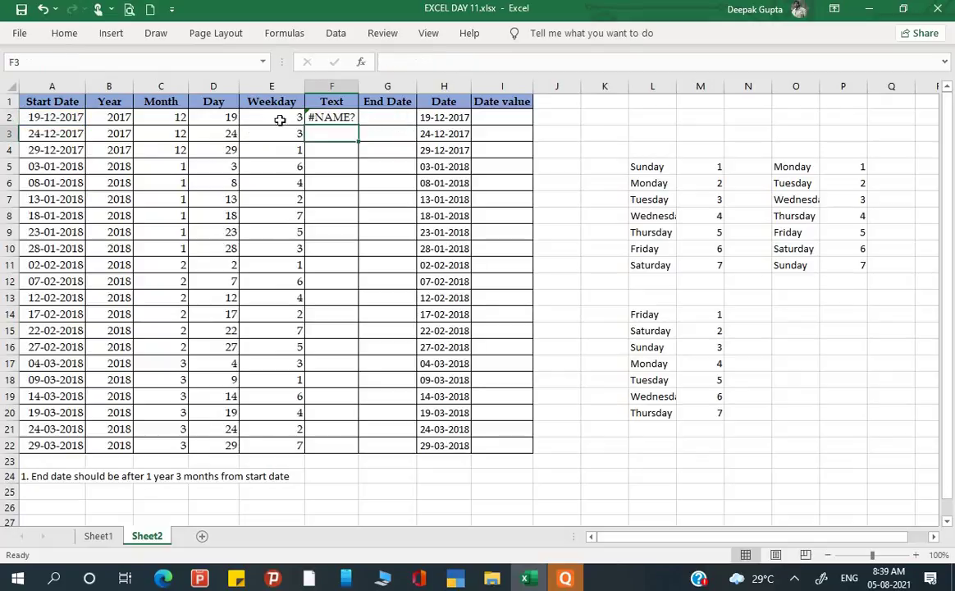
pyautogui.doubleClick(352, 117)
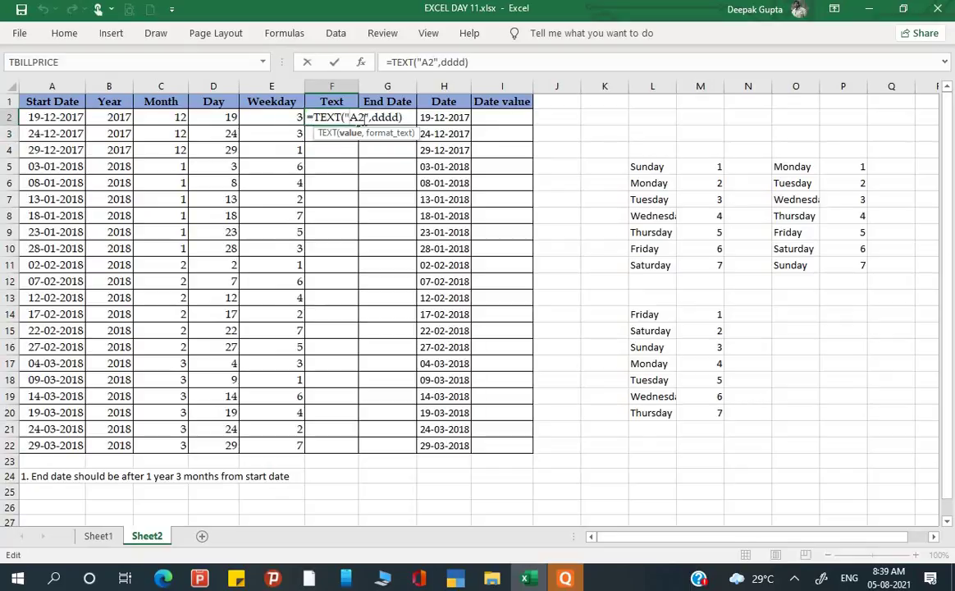
pyautogui.press('BackSpace')
pyautogui.press('BackSpace')
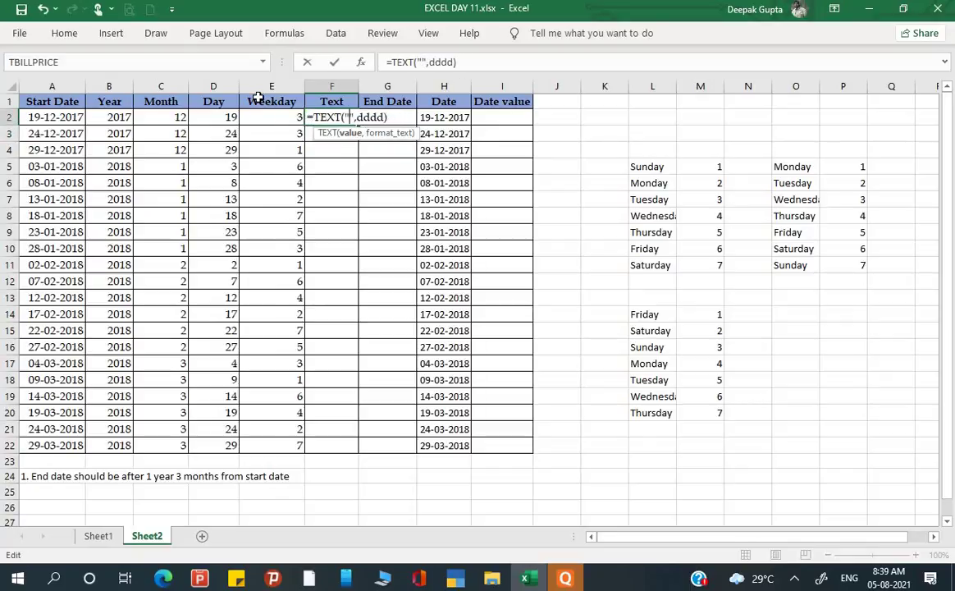
pyautogui.write('1')
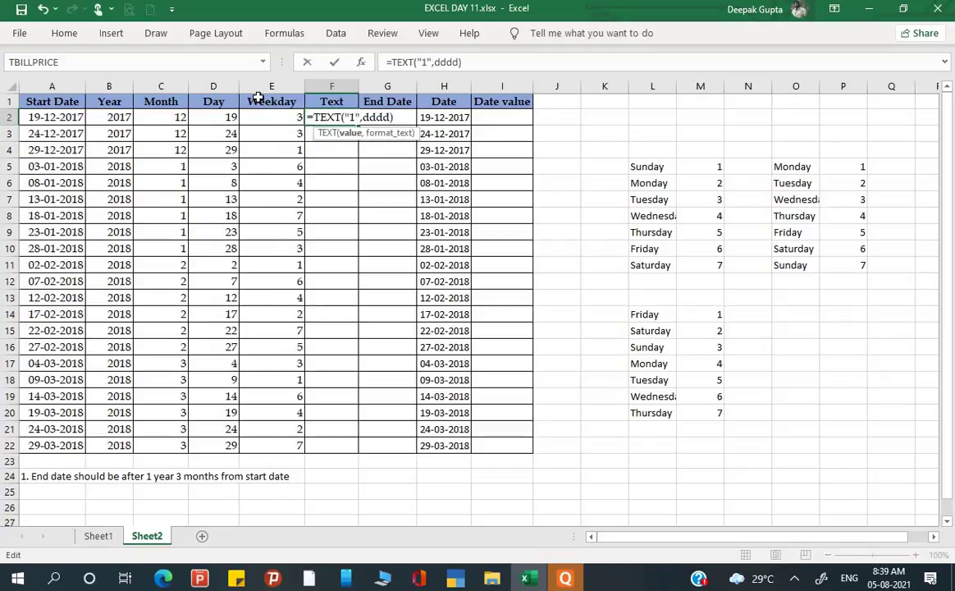
pyautogui.write('9-12')
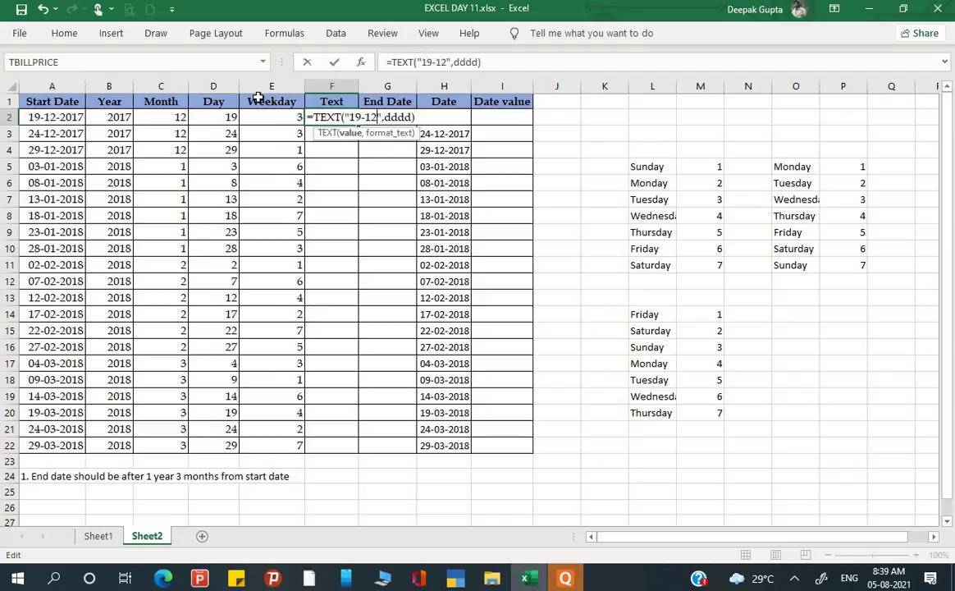
pyautogui.write('-2')
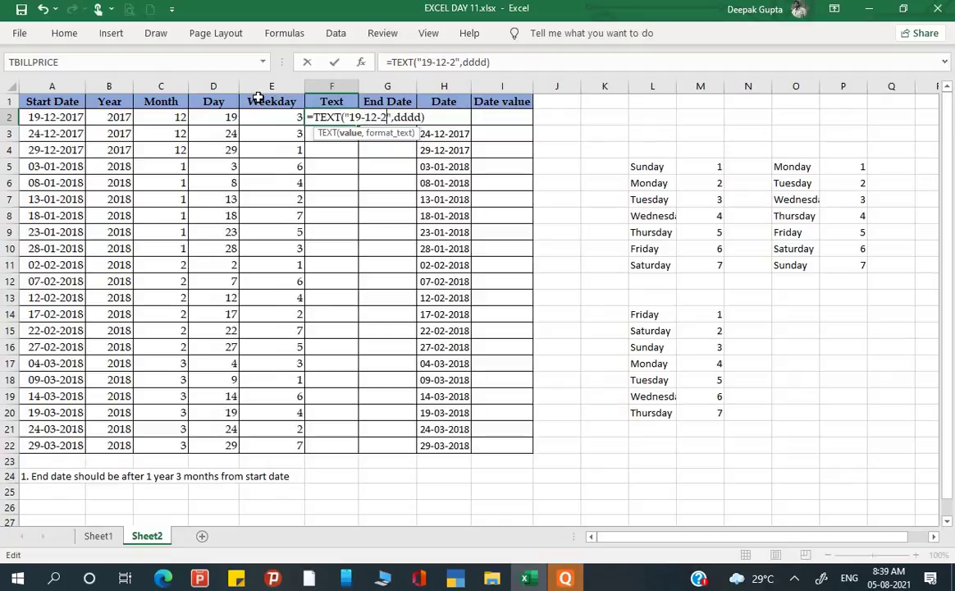
pyautogui.write('01')
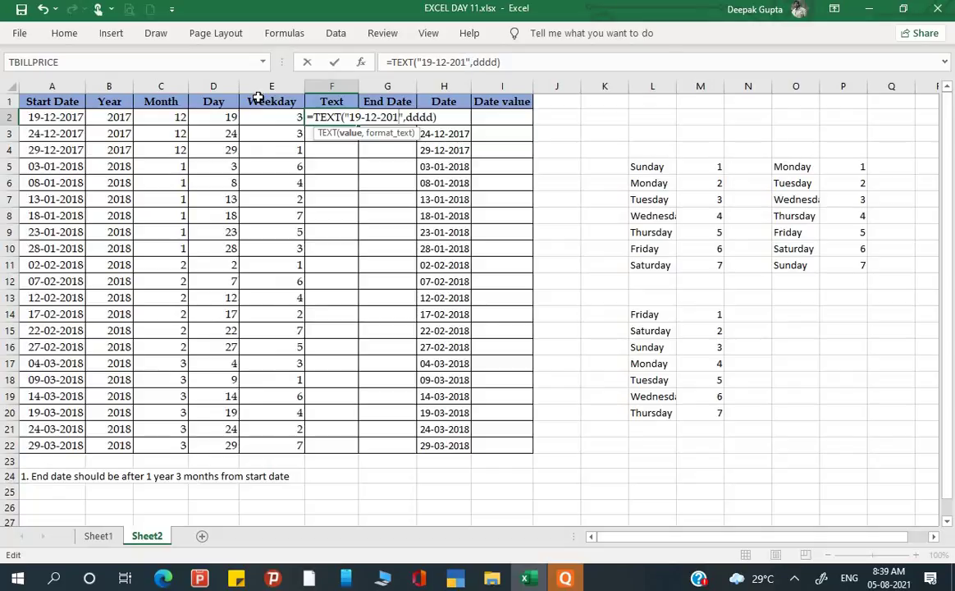
pyautogui.write('7')
pyautogui.press('Return')
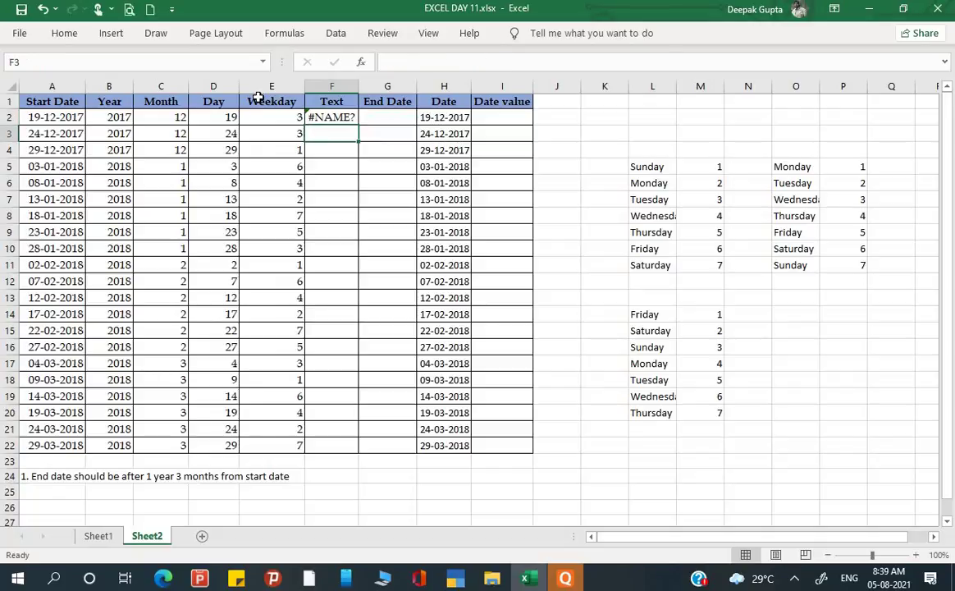
pyautogui.click(345, 119)
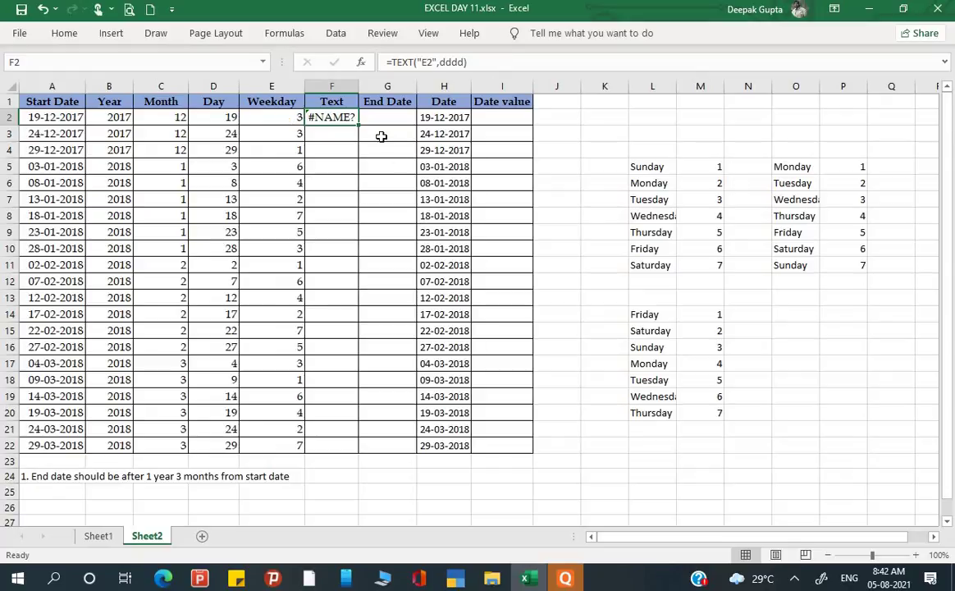
# Step: Rewrite F2 as =TEXT(A2,"dddd") so it shows Tuesday
pyautogui.click(367, 132)
pyautogui.click(343, 119)
pyautogui.write('=')
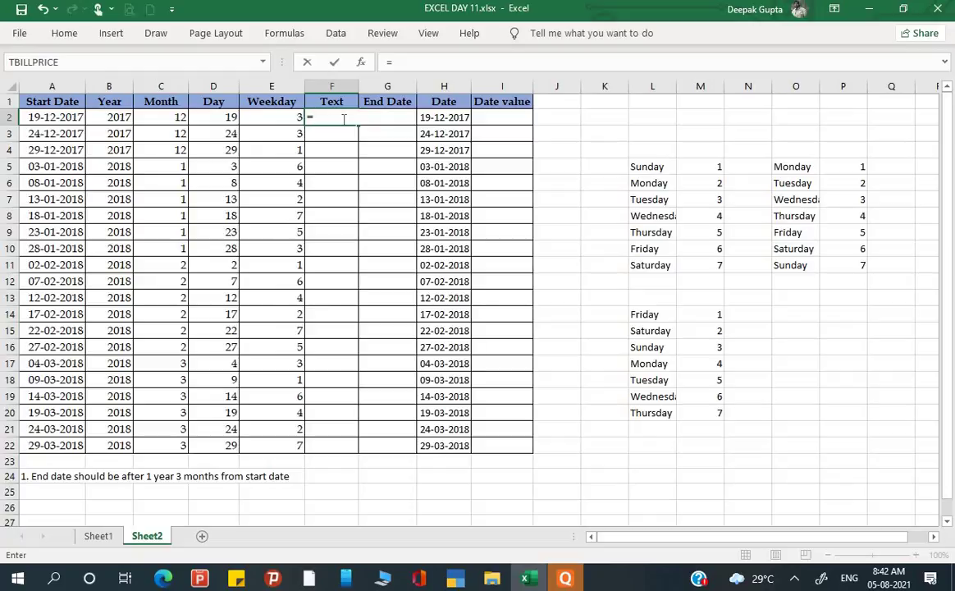
pyautogui.write('text')
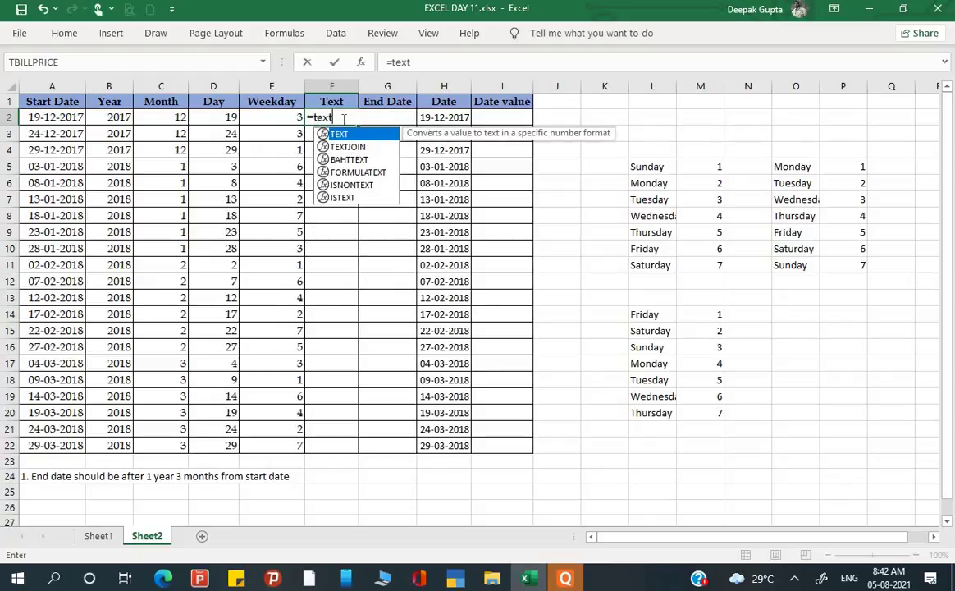
pyautogui.write('(')
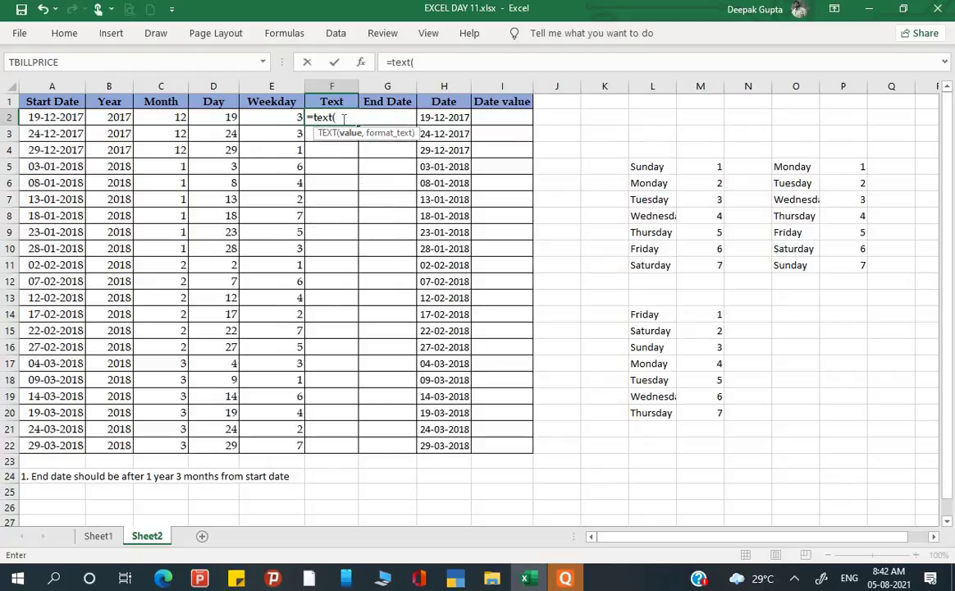
pyautogui.click(69, 119)
pyautogui.write(',')
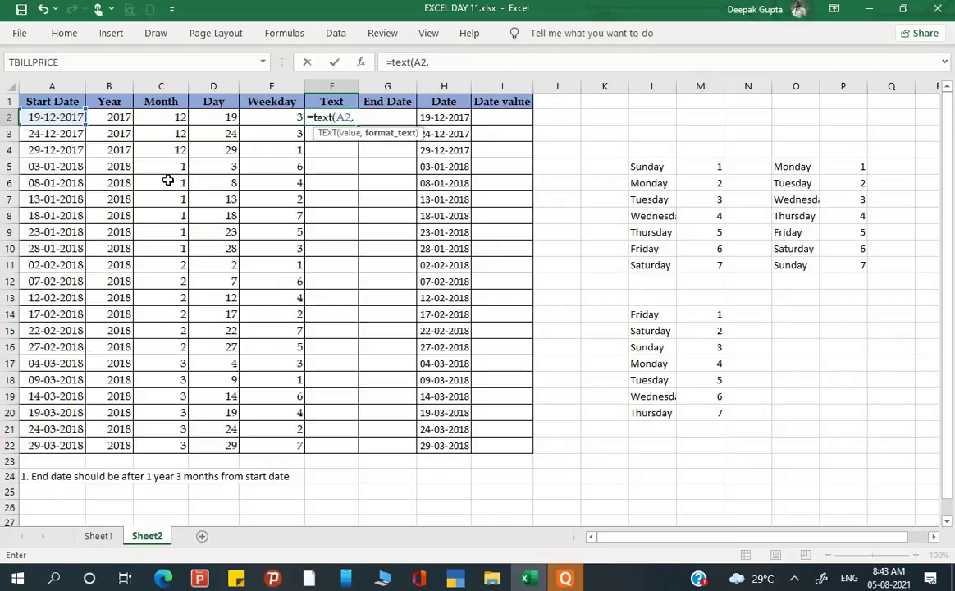
pyautogui.write('"')
pyautogui.write('dd')
pyautogui.write('dd')
pyautogui.write('"')
pyautogui.press('Return')
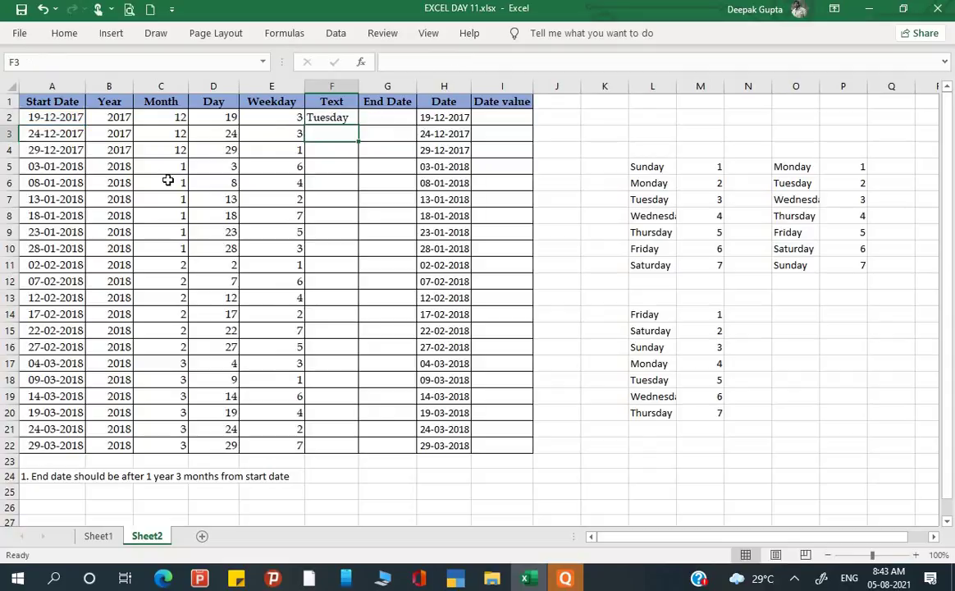
# Step: Fill F2's =TEXT(A2,"dddd") formula down to F22 so each row shows its day name
pyautogui.click(330, 117)
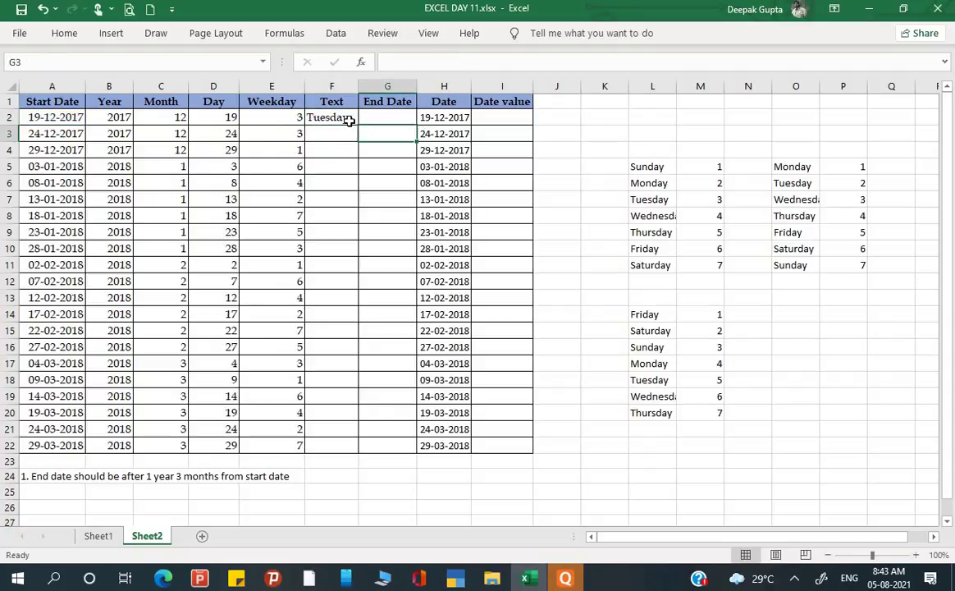
pyautogui.moveTo(374, 292); pyautogui.dragTo(374, 451)
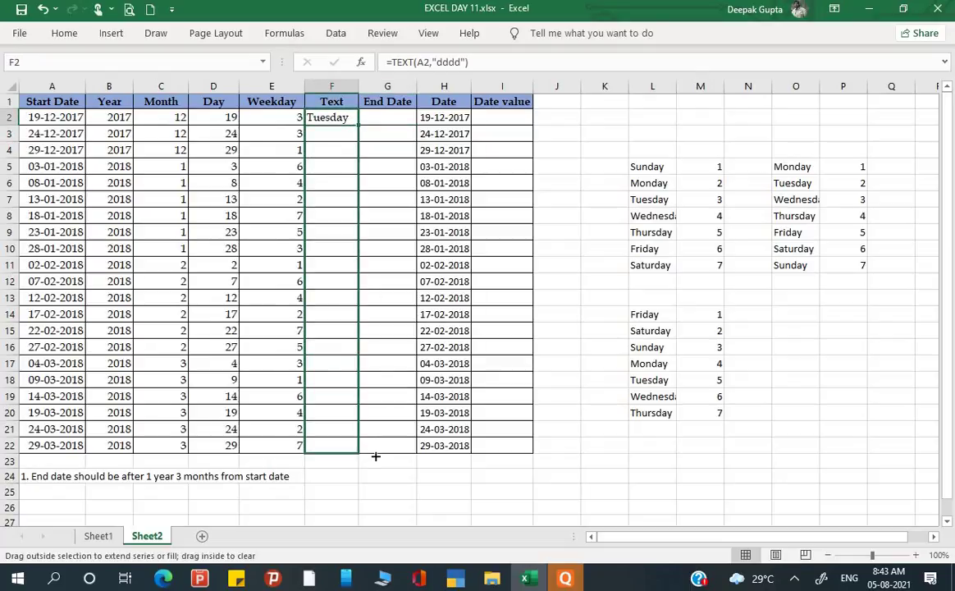
pyautogui.click(405, 385)
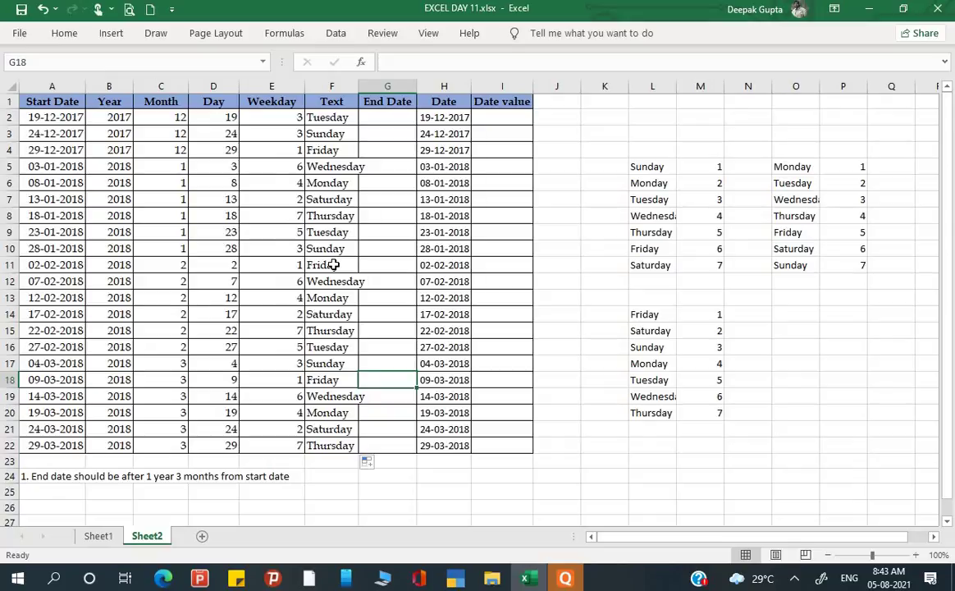
pyautogui.click(391, 116)
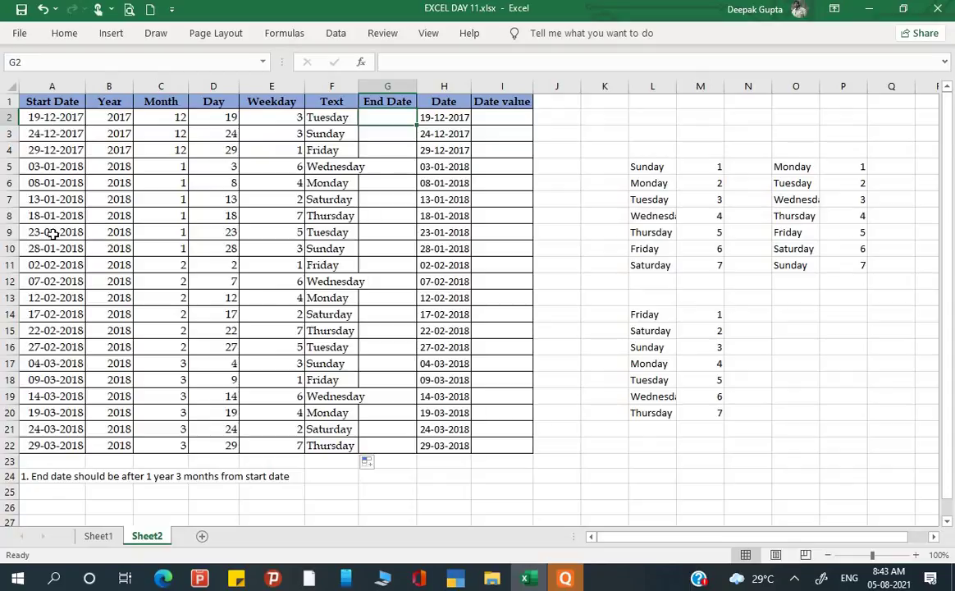
pyautogui.scroll(-2, 52, 234)
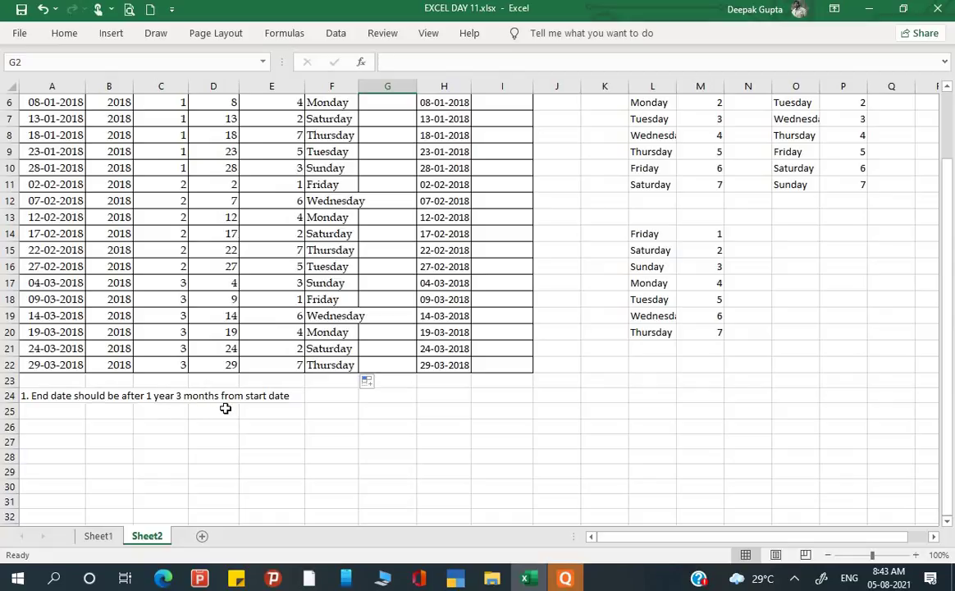
pyautogui.scroll(2, 225, 408)
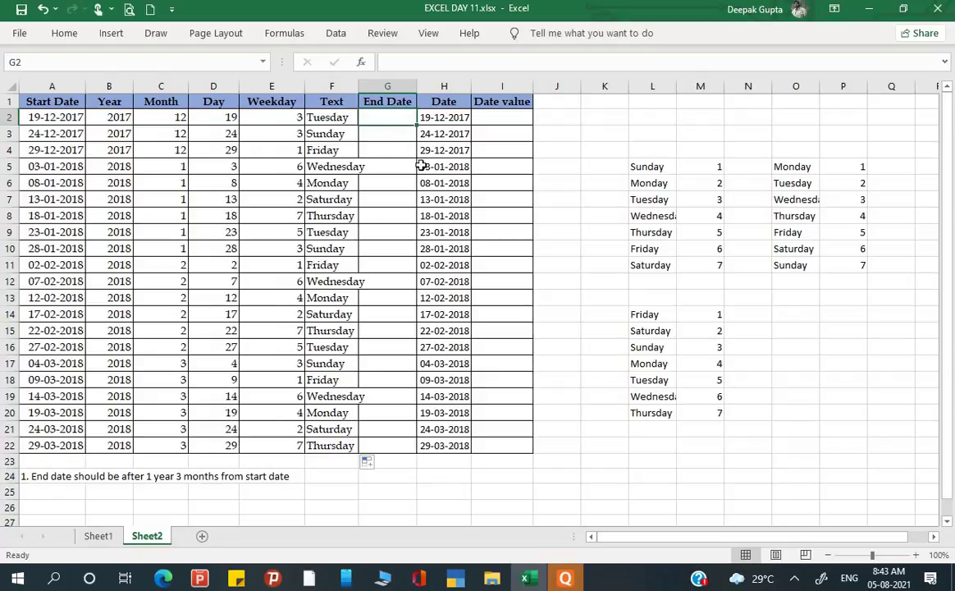
# Step: Enter =A2+365+90 in G2 and fill it down to G22, giving 19-03-2019 through 27-06-2019
pyautogui.write('=')
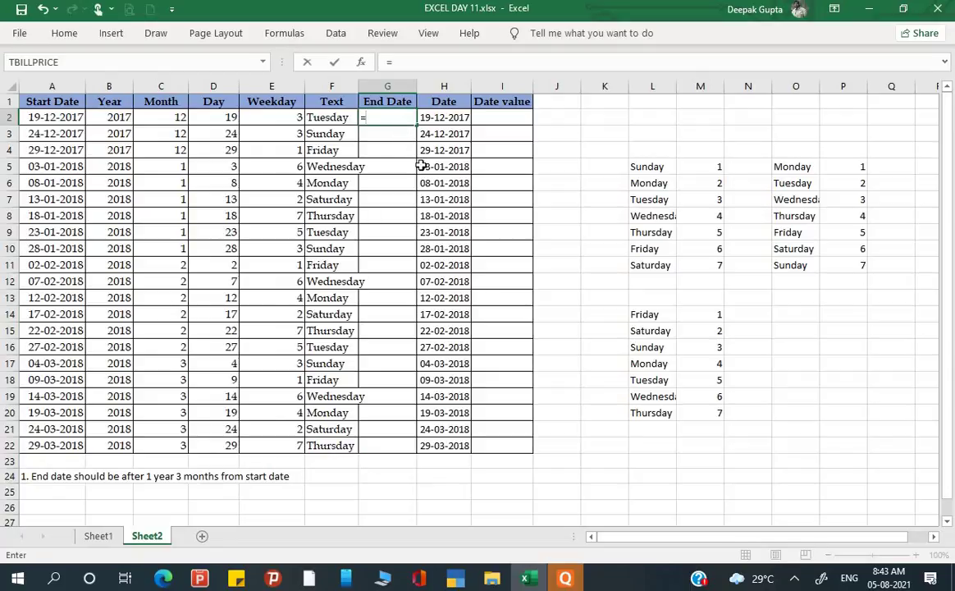
pyautogui.click(66, 117)
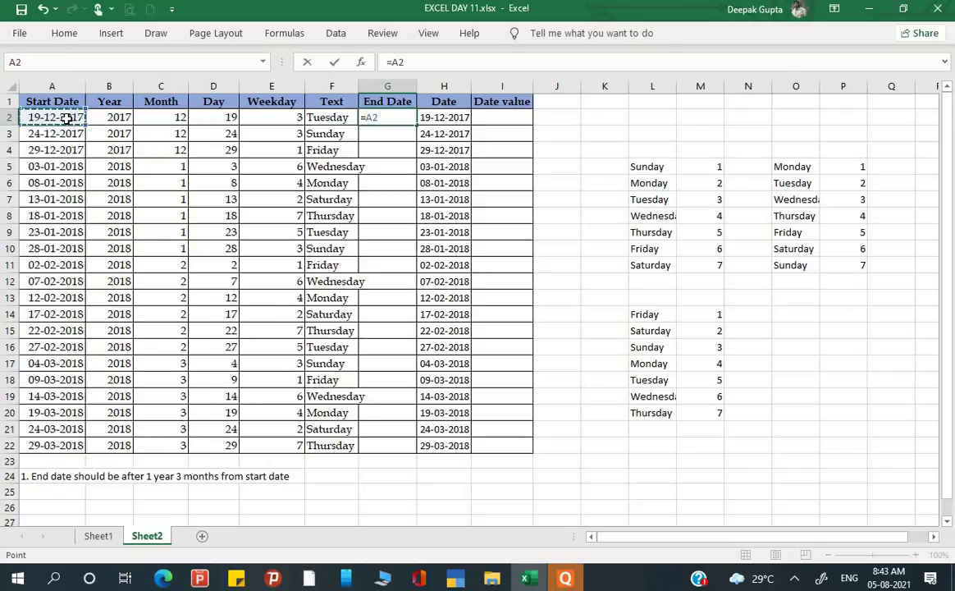
pyautogui.write('+')
pyautogui.write('3')
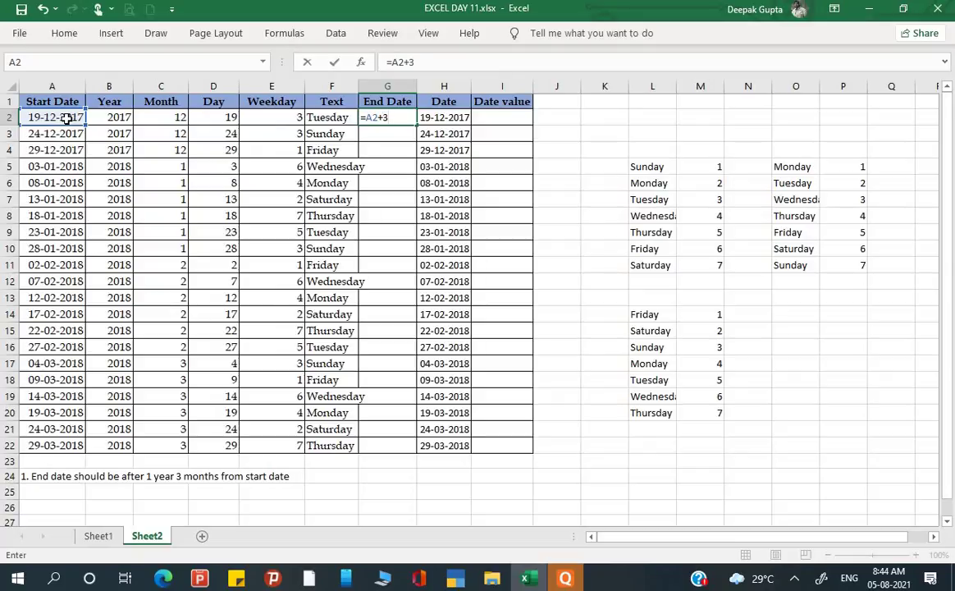
pyautogui.write('65')
pyautogui.write('+90')
pyautogui.press('Return')
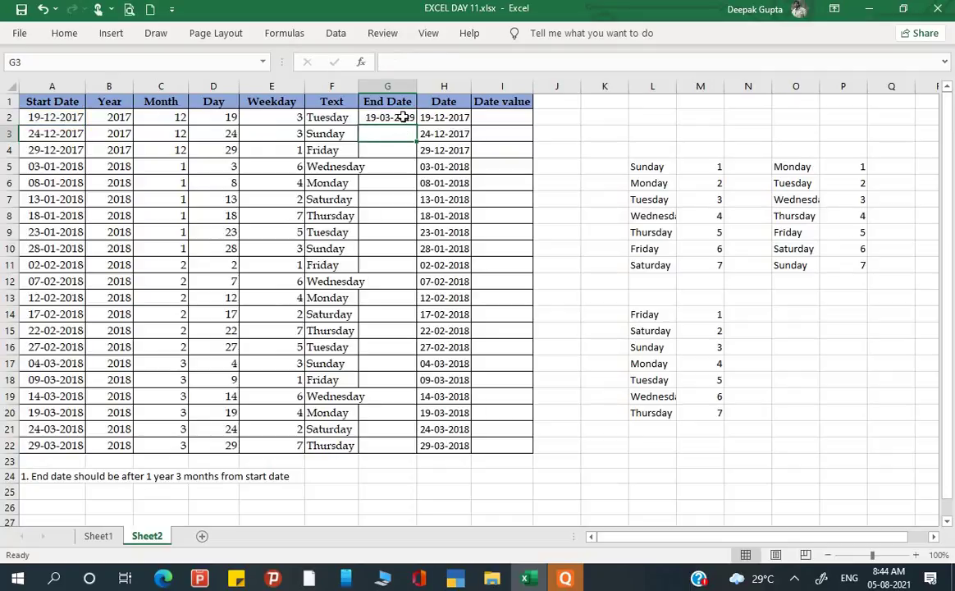
pyautogui.click(403, 117)
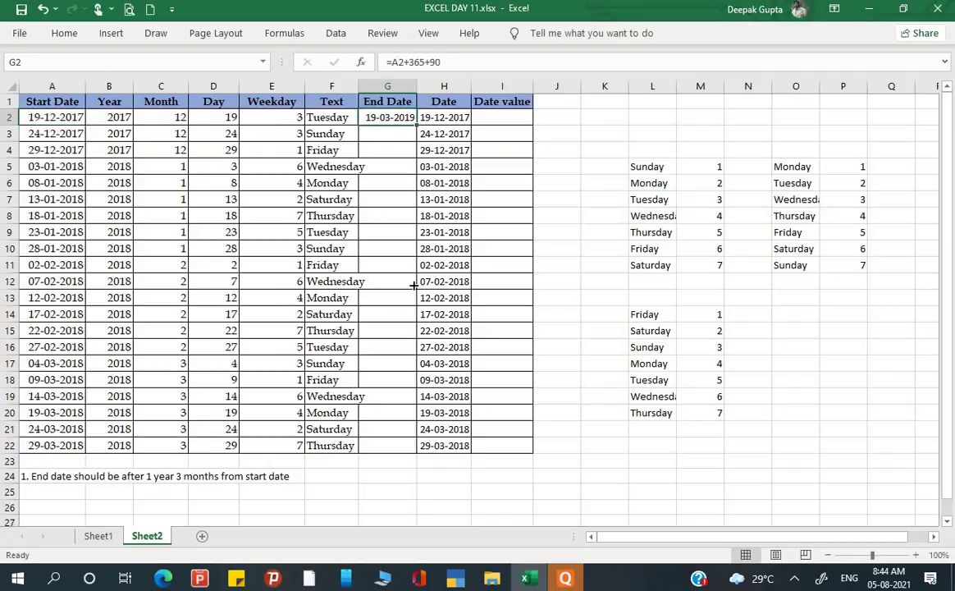
pyautogui.moveTo(416, 125); pyautogui.dragTo(396, 453)
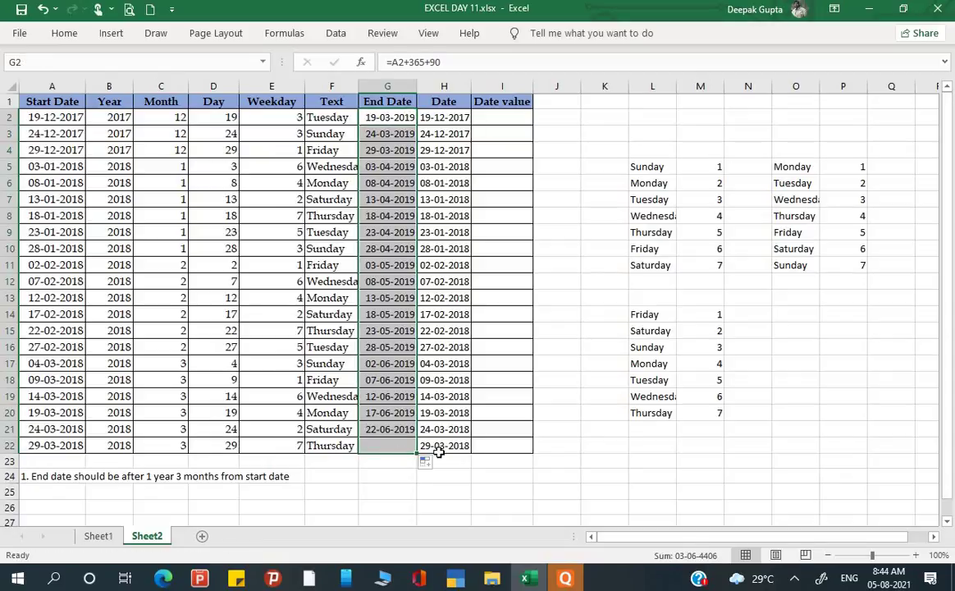
pyautogui.click(525, 447)
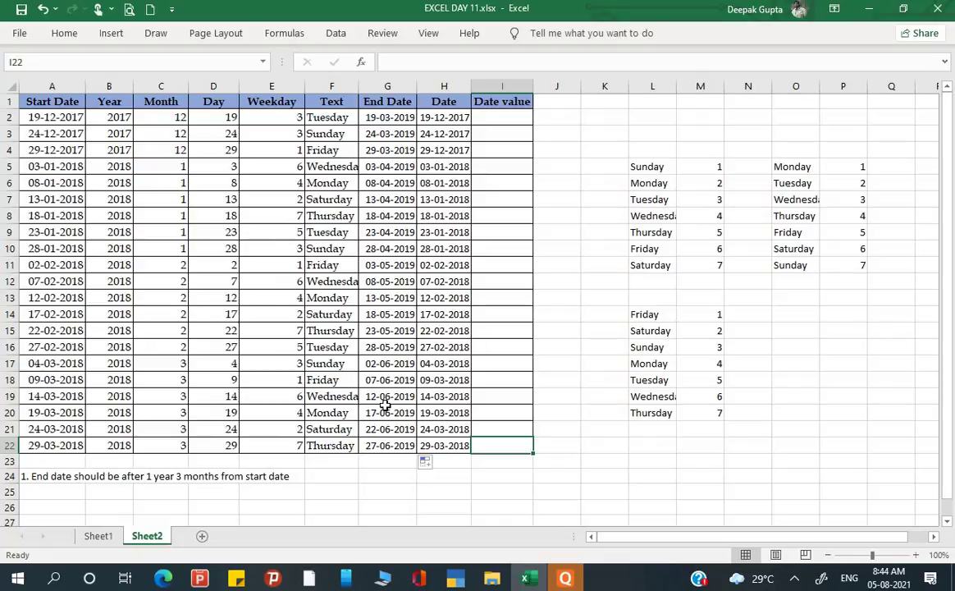
pyautogui.scroll(-3, 384, 406)
pyautogui.click(388, 363)
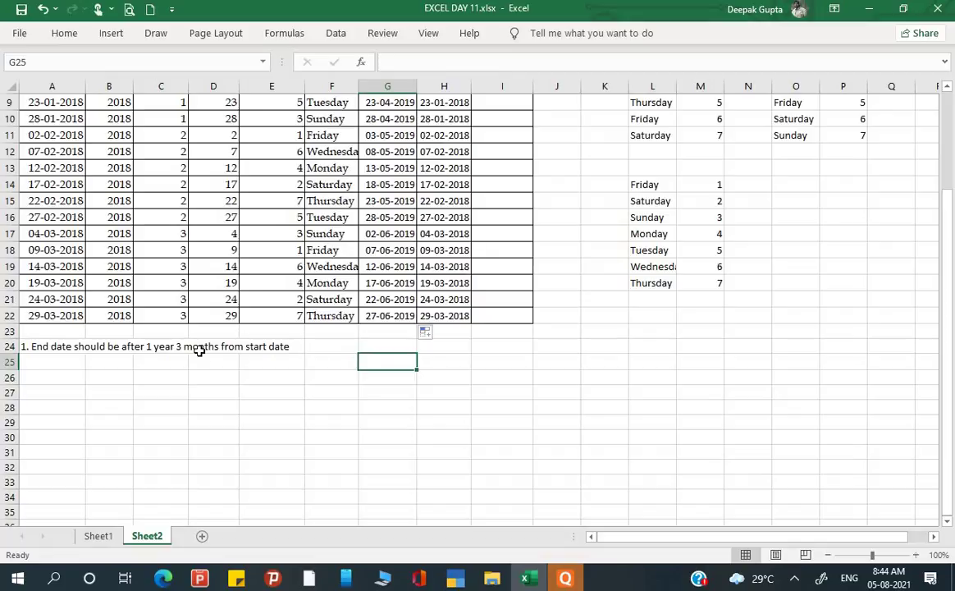
pyautogui.write('5')
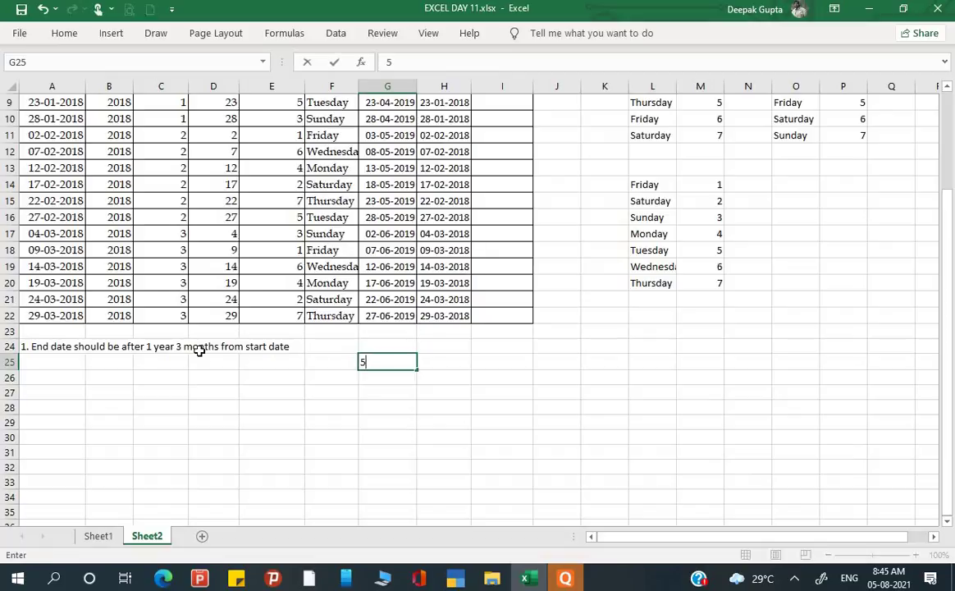
# Step: Enter the date 05-08-2021 in G25
pyautogui.press('BackSpace')
pyautogui.write('0')
pyautogui.write('5-')
pyautogui.write('08-')
pyautogui.write('2021')
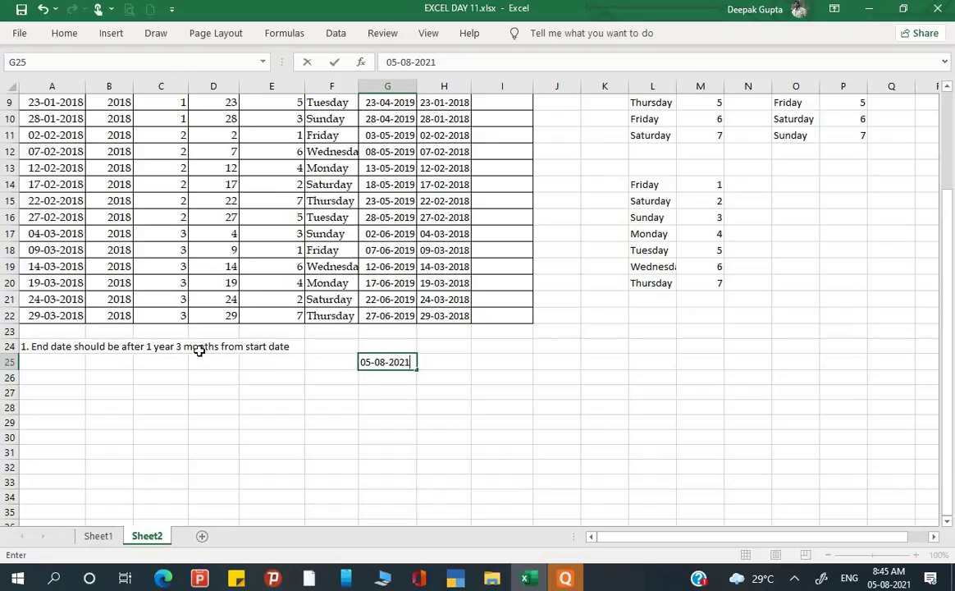
pyautogui.press('Return')
# Step: Put =G25+84 in H25 so it shows 28-10-2021
pyautogui.press('Up')
pyautogui.press('Right')
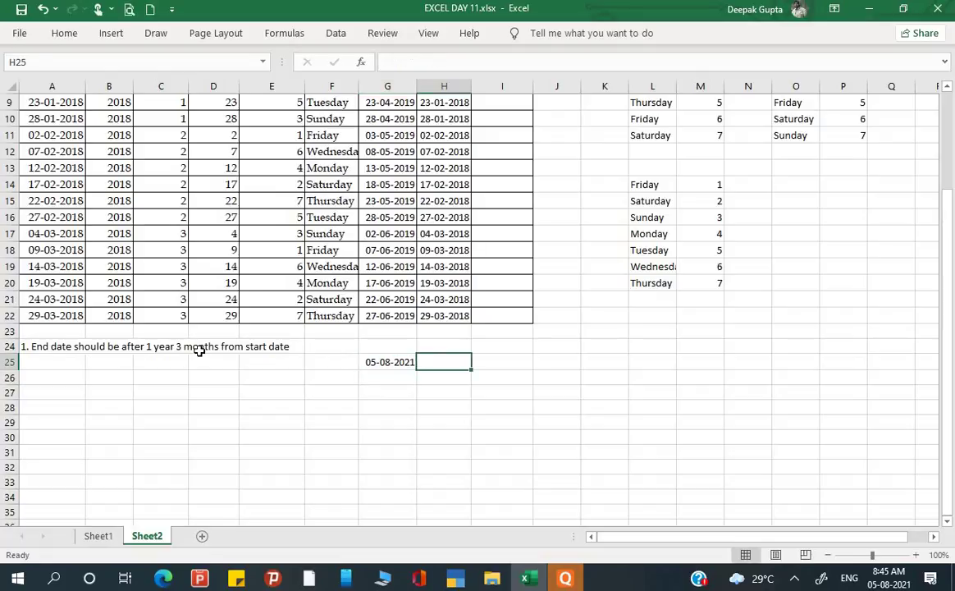
pyautogui.write('=')
pyautogui.press('Left')
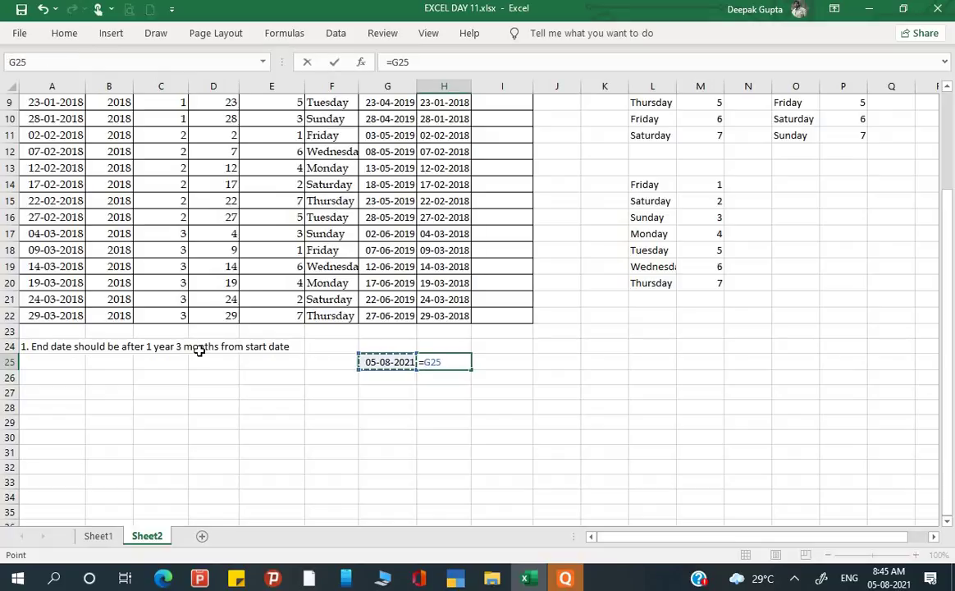
pyautogui.write('+')
pyautogui.write('84')
pyautogui.press('Return')
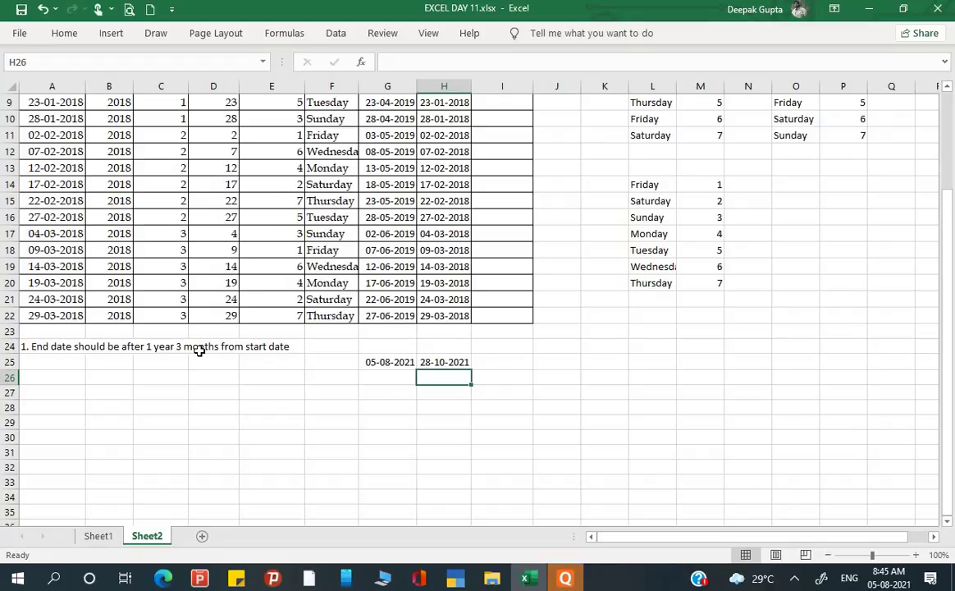
pyautogui.scroll(3, 320, 277)
# Step: Check F12, I2 and the Sunday weekday entry, then scroll right to columns H through Z
pyautogui.click(320, 277)
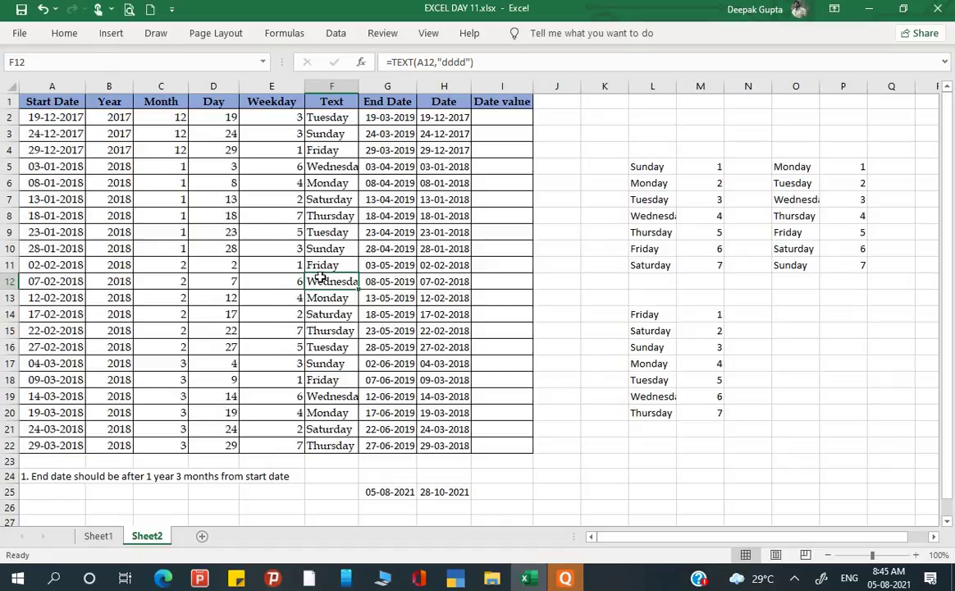
pyautogui.click(501, 117)
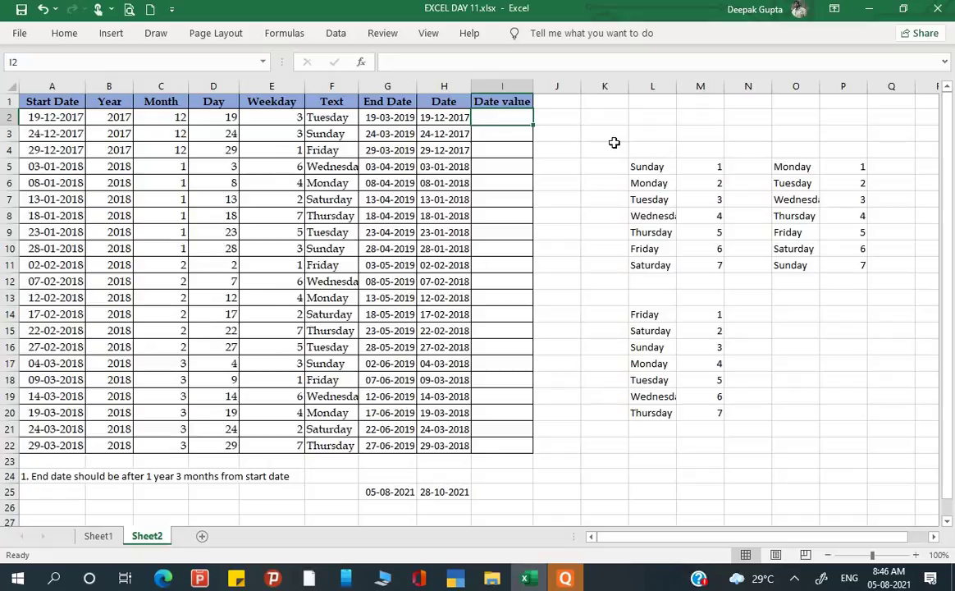
pyautogui.click(640, 166)
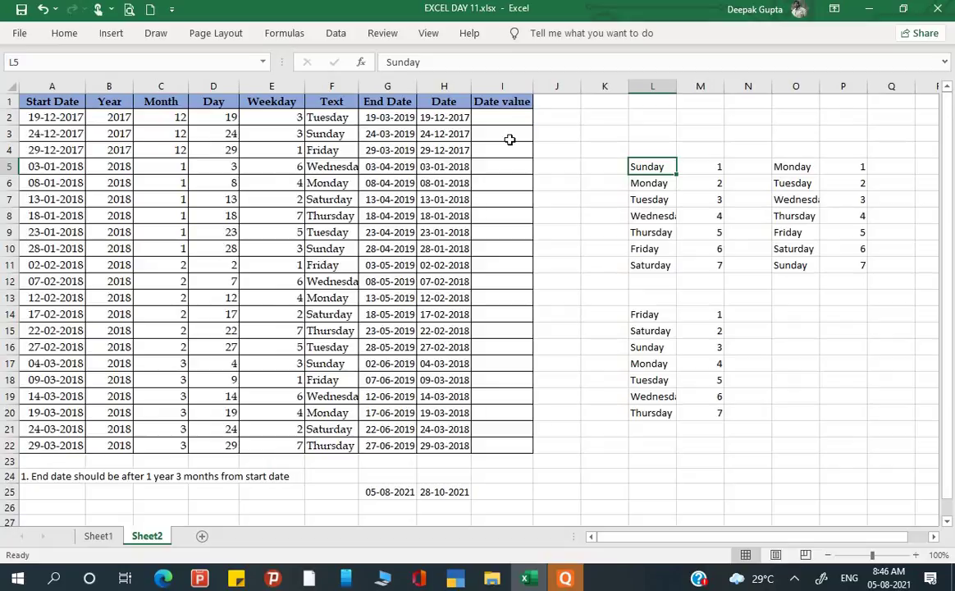
pyautogui.hscroll(2, 648, 182)
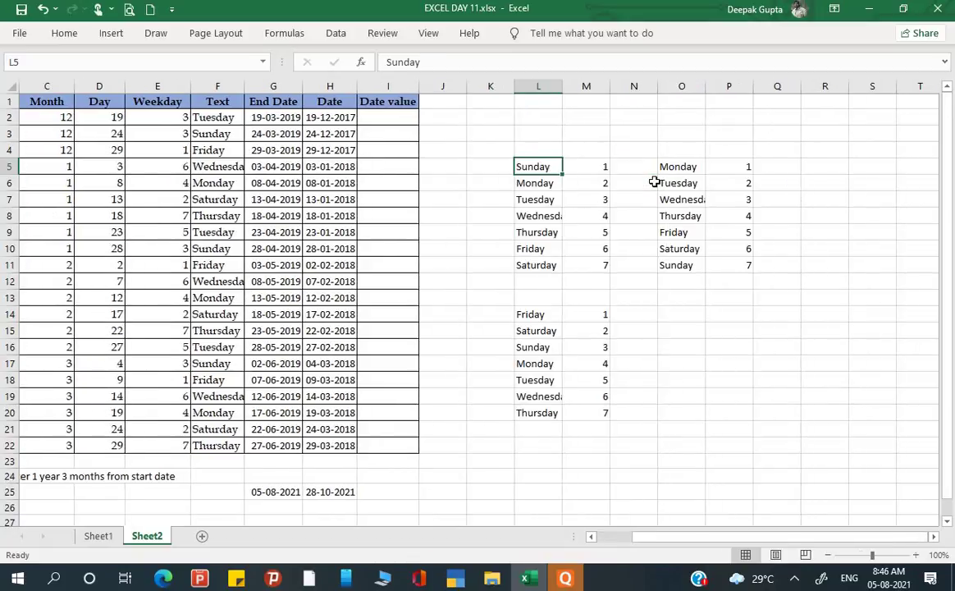
pyautogui.hscroll(4, 654, 182)
pyautogui.hscroll(1, 623, 160)
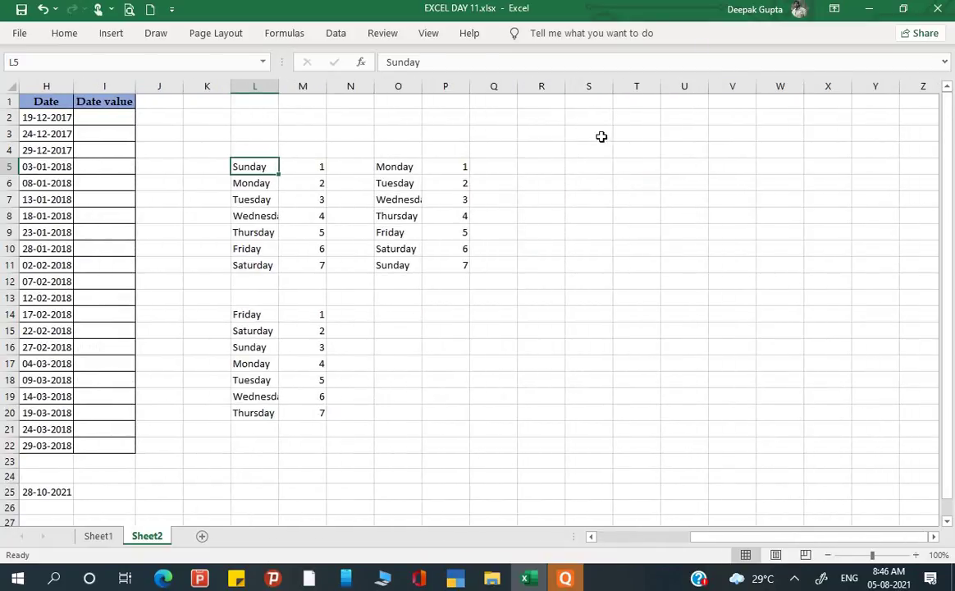
# Step: Enter 01-01-1900 in S3, zoom the sheet to 130% and widen column S
pyautogui.click(575, 137)
pyautogui.write('1')
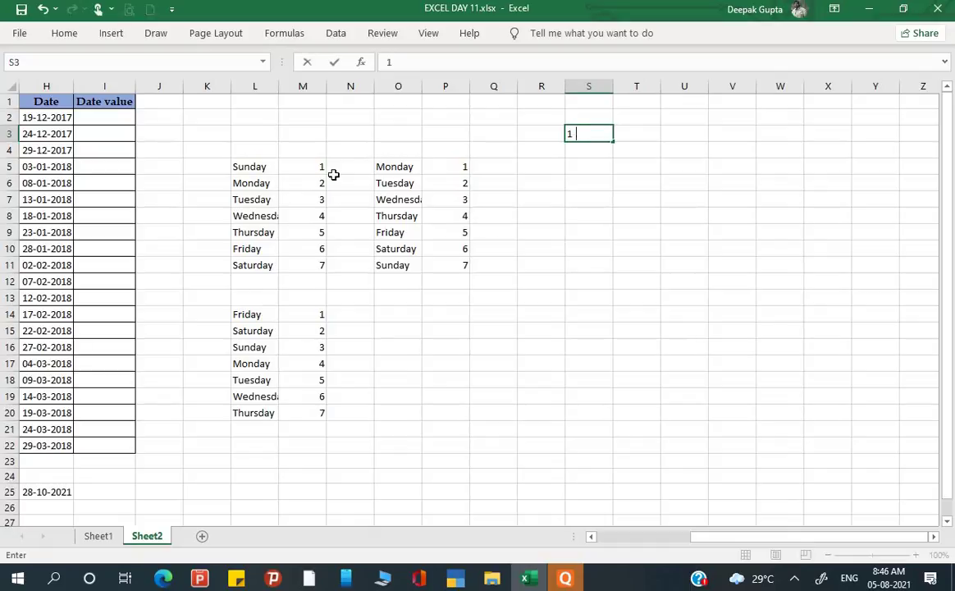
pyautogui.write('-01')
pyautogui.write('-190')
pyautogui.write('0')
pyautogui.press('Return')
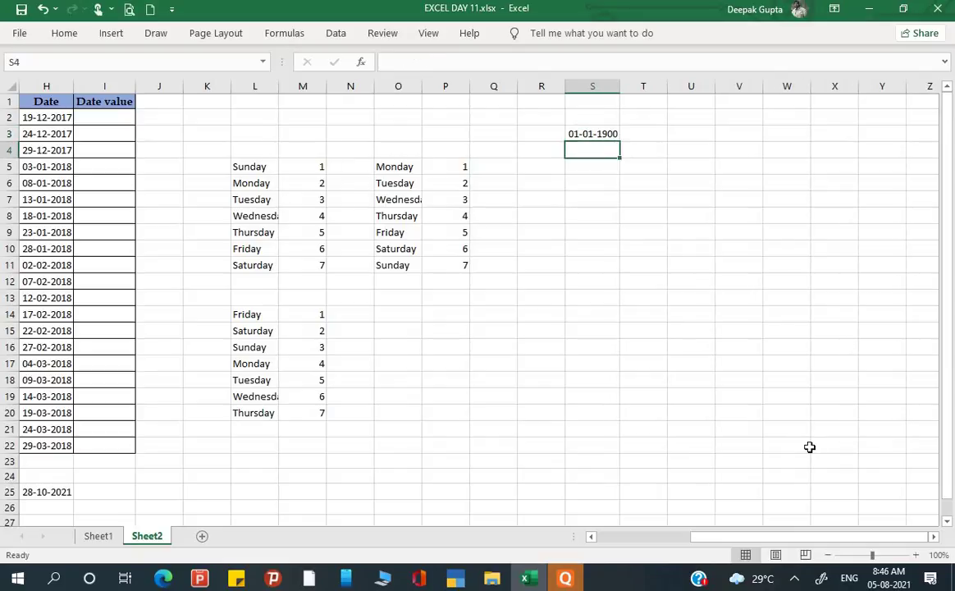
pyautogui.click(915, 555)
pyautogui.click(915, 555)
pyautogui.click(915, 556)
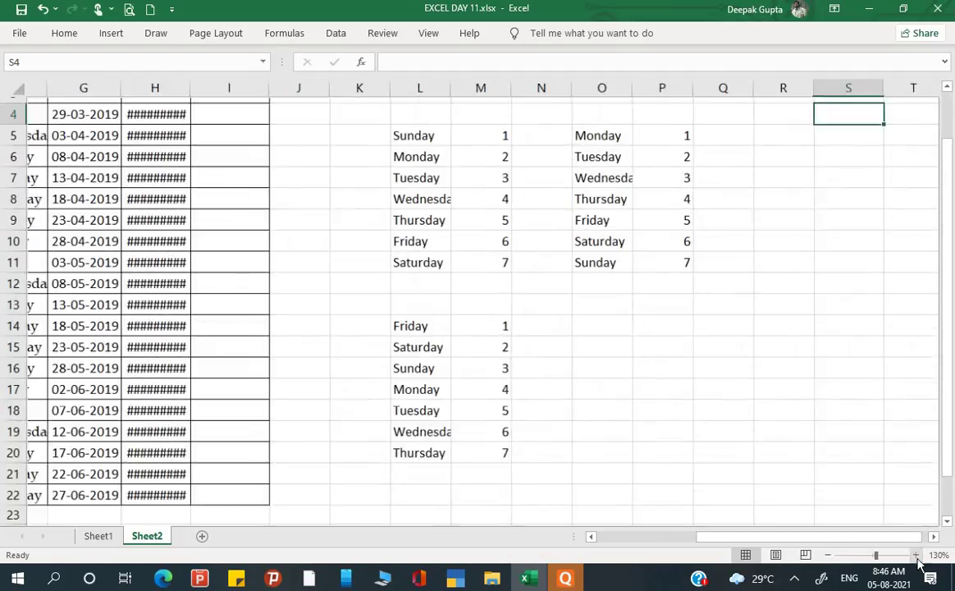
pyautogui.scroll(1, 817, 389)
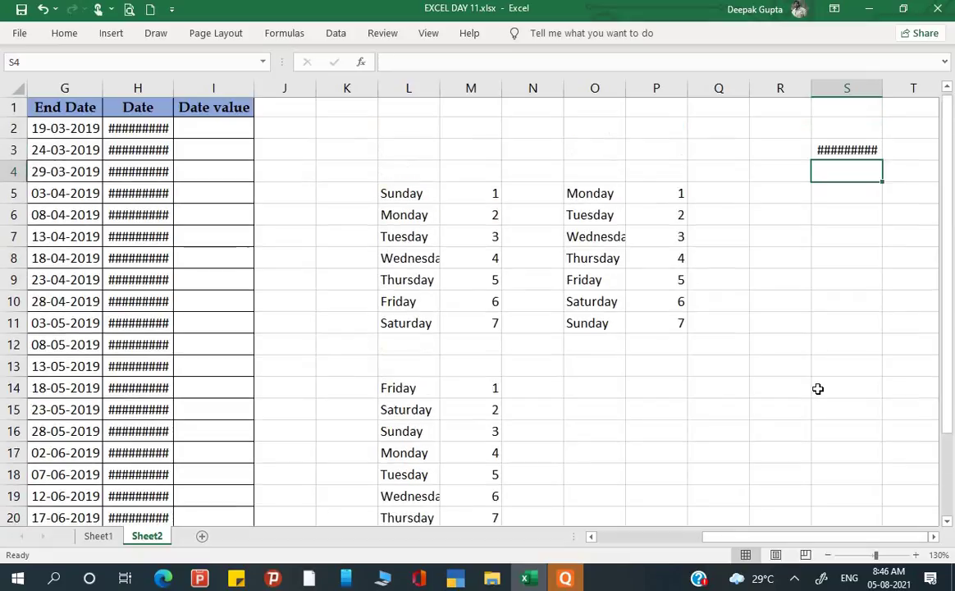
pyautogui.moveTo(881, 92); pyautogui.dragTo(895, 92)
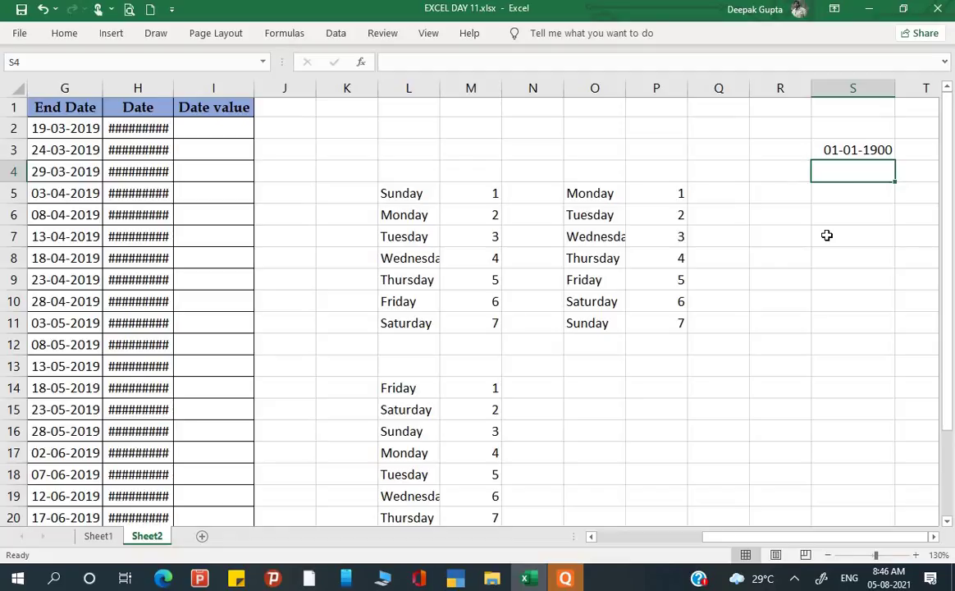
# Step: Try DATEVALUE in S5 with S3 as the argument, first plain and then as "S3"
pyautogui.doubleClick(846, 194)
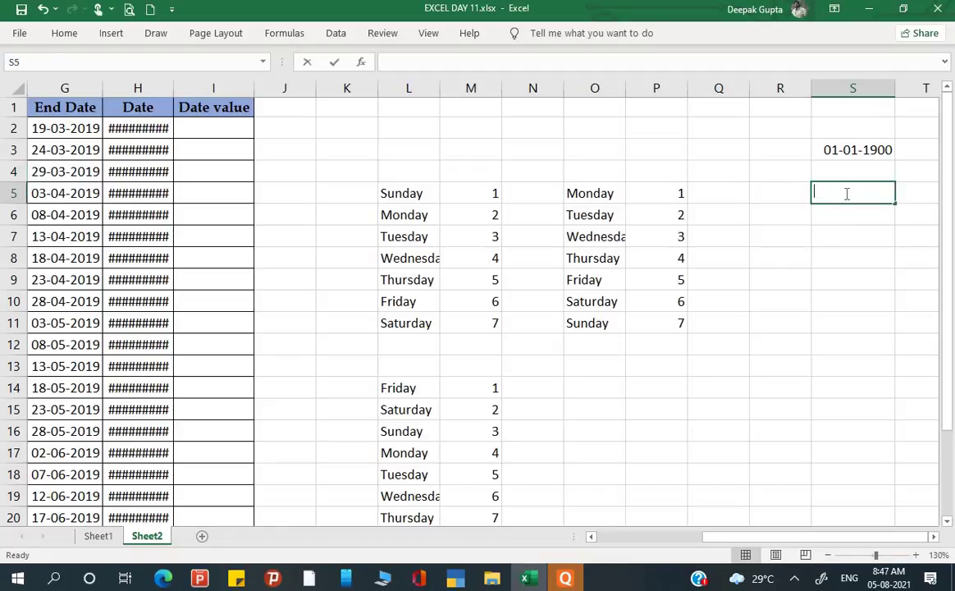
pyautogui.write('=date')
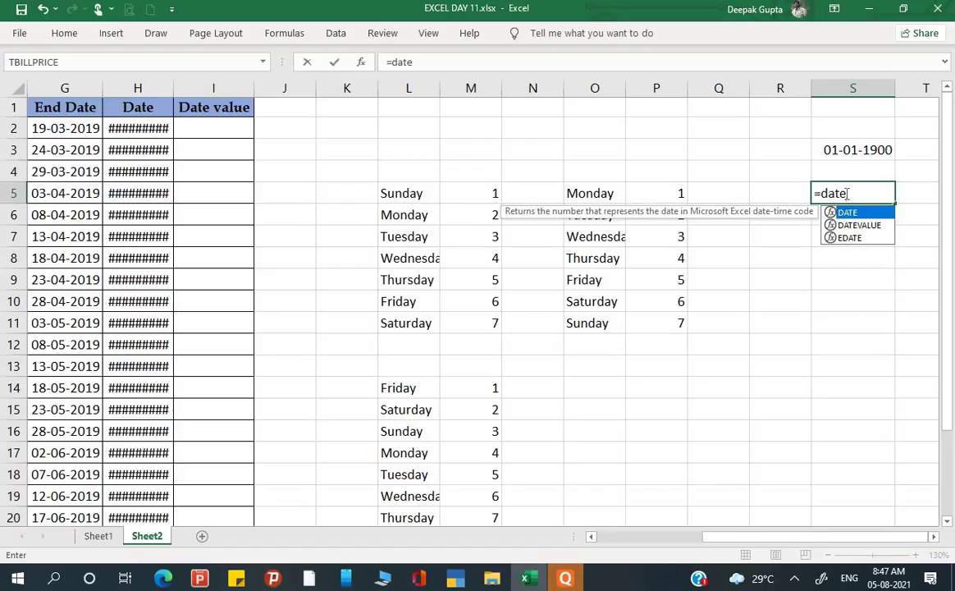
pyautogui.press('Down')
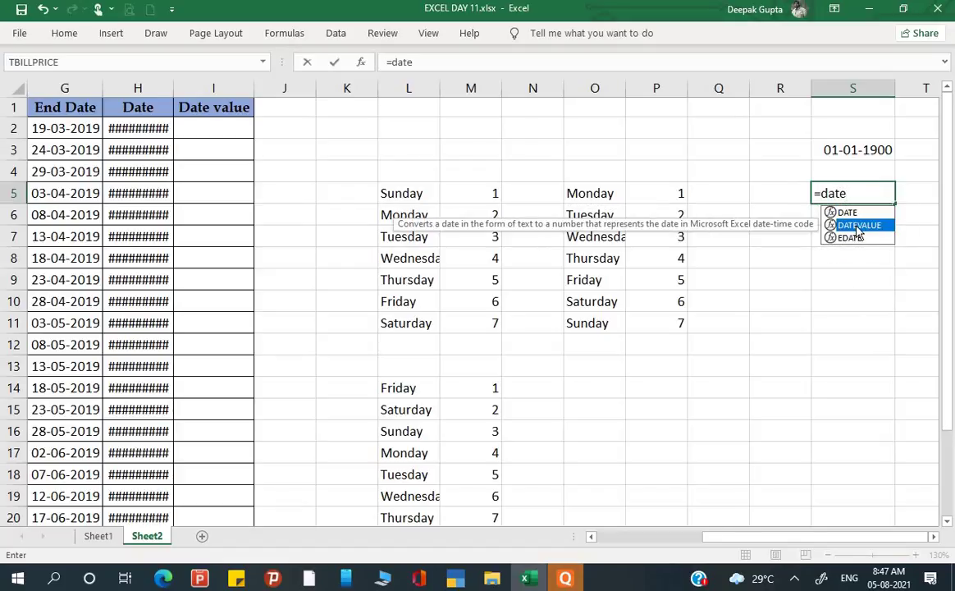
pyautogui.doubleClick(860, 225)
pyautogui.click(858, 147)
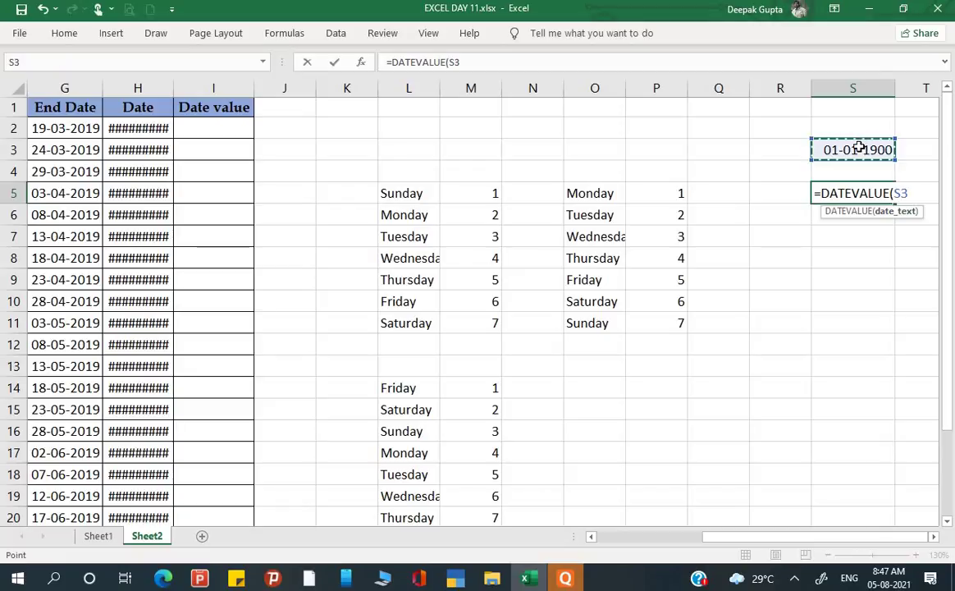
pyautogui.press('Return')
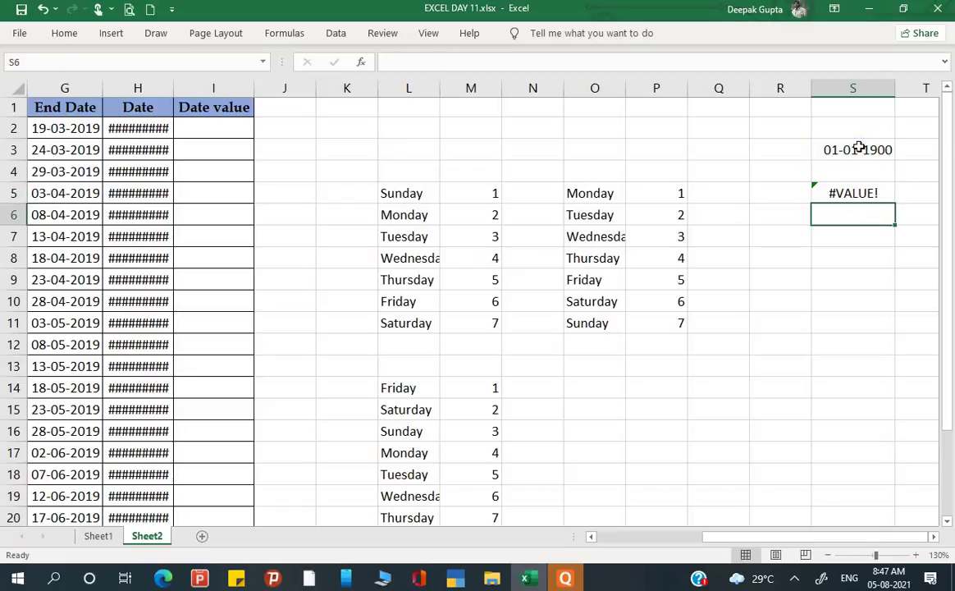
pyautogui.doubleClick(860, 193)
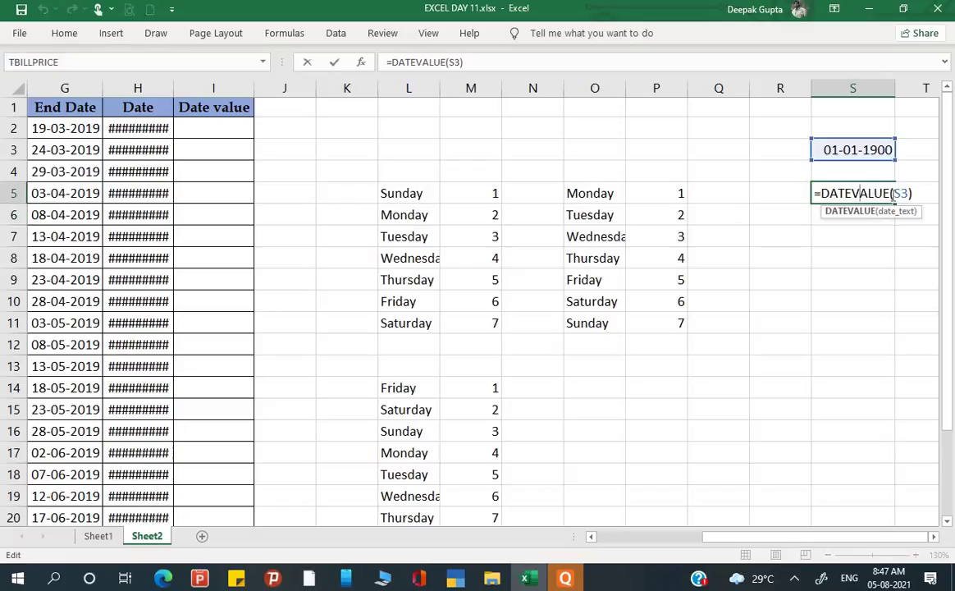
pyautogui.click(893, 194)
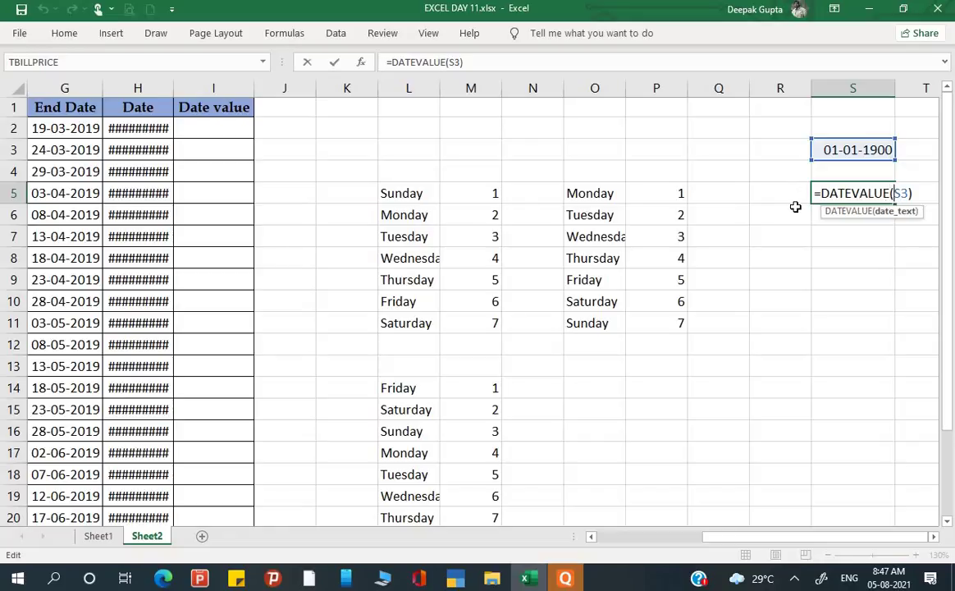
pyautogui.write('"S3')
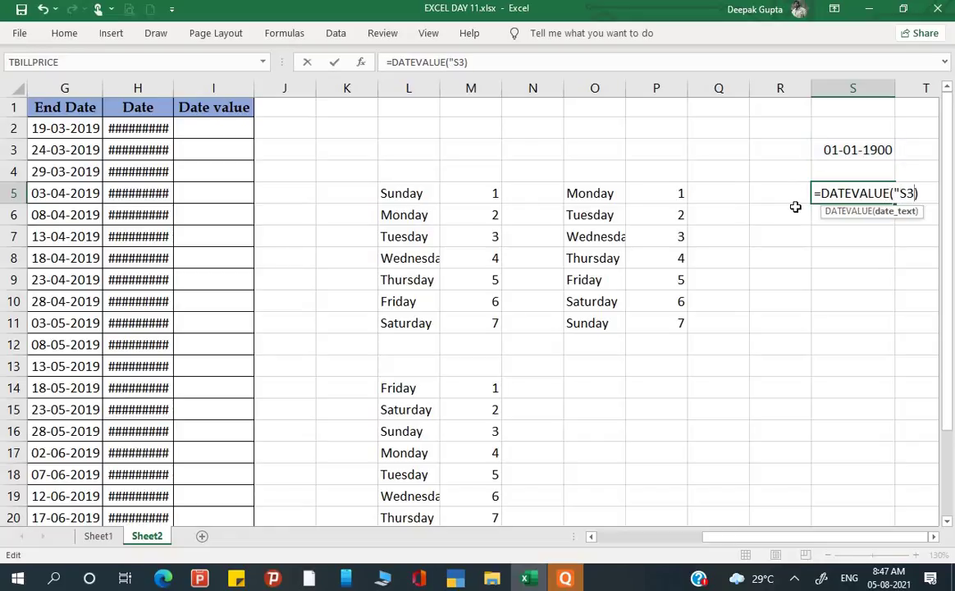
pyautogui.write('"')
pyautogui.press('Return')
pyautogui.click(869, 196)
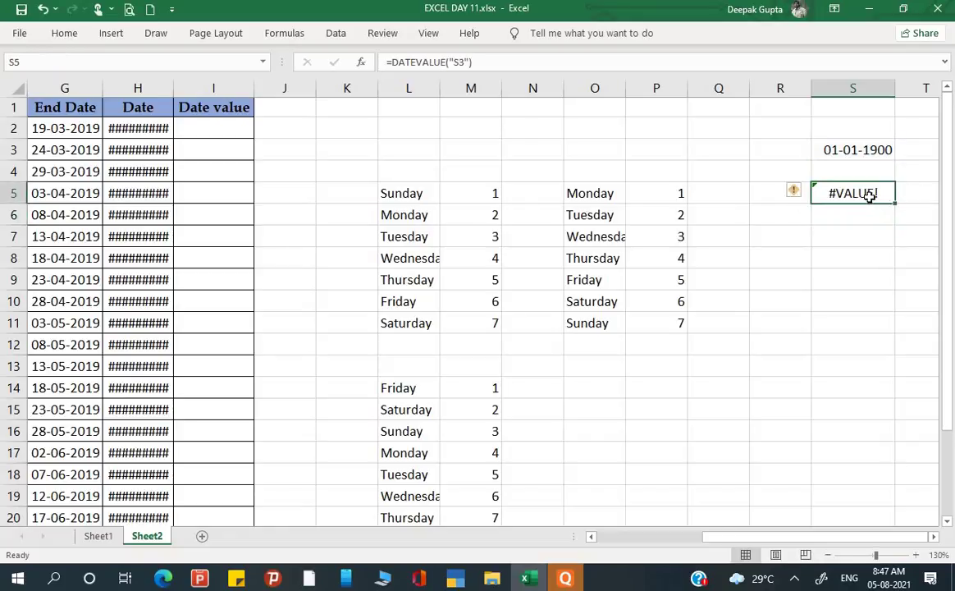
# Step: Enter =DATEVALUE("01-01-1900") in S5, returning serial number 1
pyautogui.write('=')
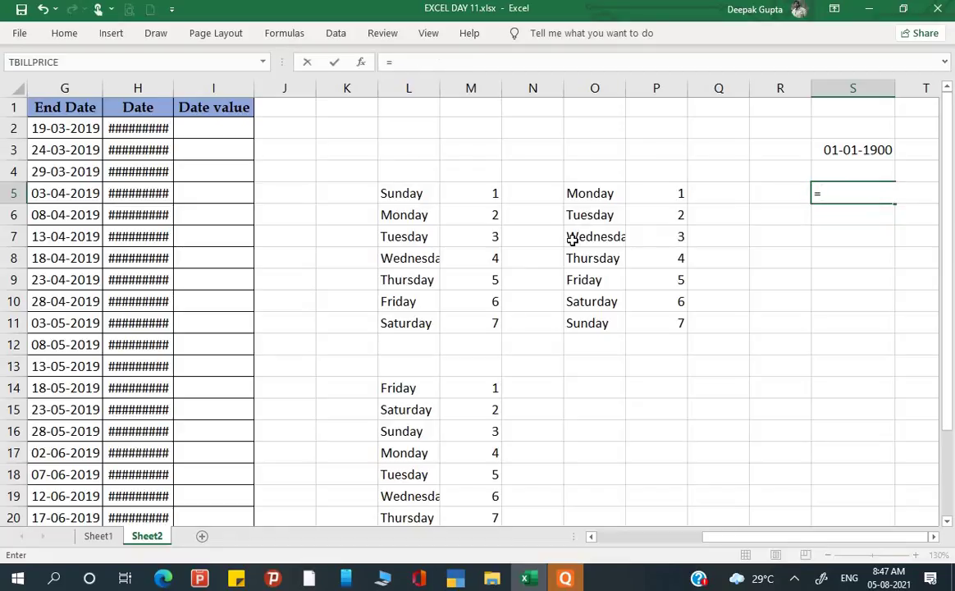
pyautogui.write('date')
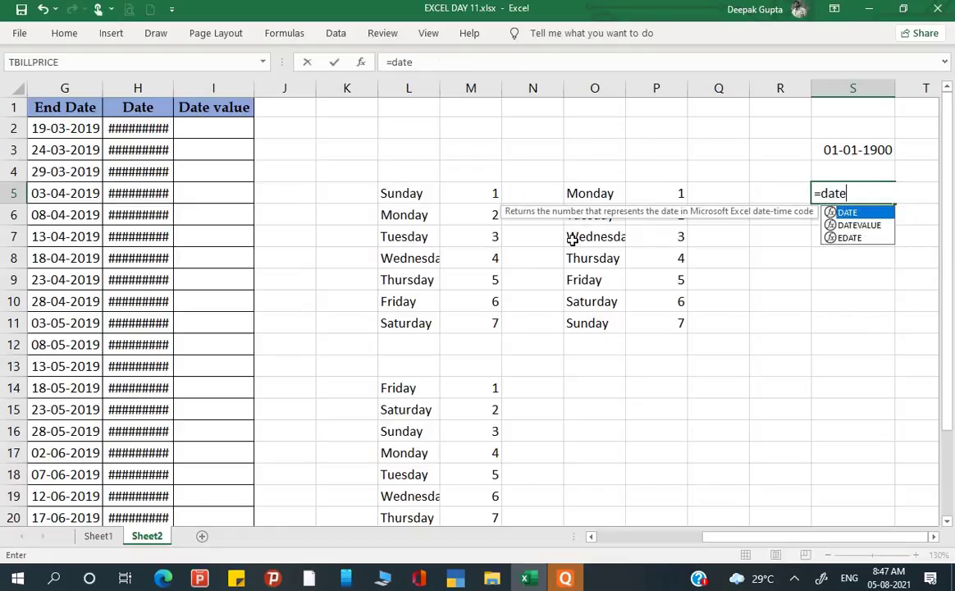
pyautogui.write('val')
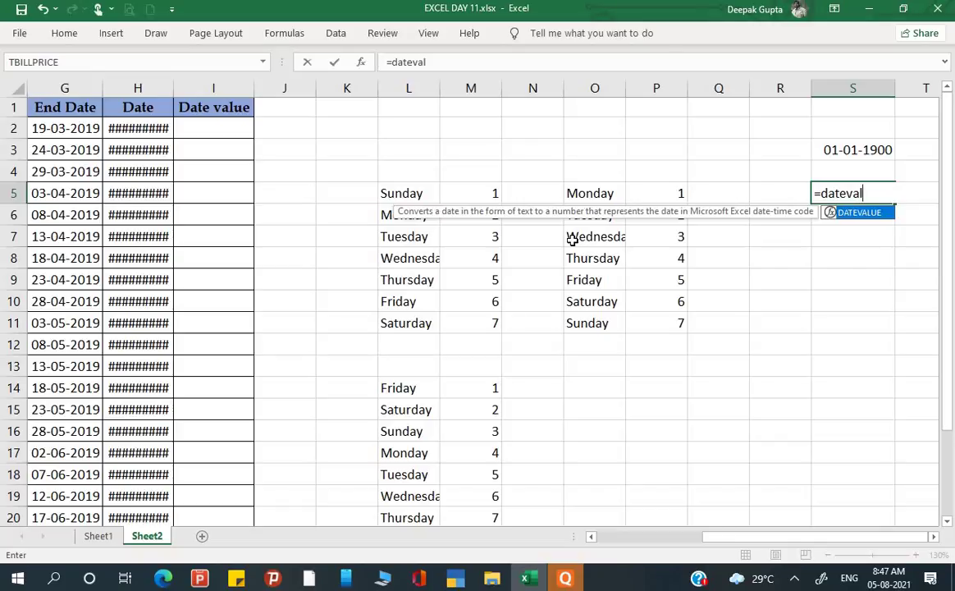
pyautogui.write('ue')
pyautogui.write(' ("')
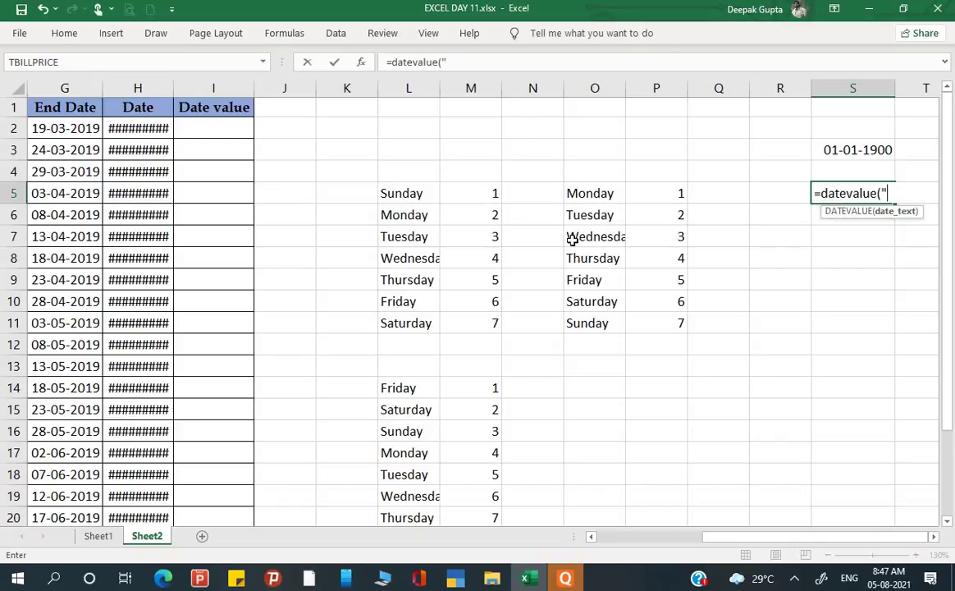
pyautogui.write('01')
pyautogui.write('-')
pyautogui.write('01')
pyautogui.write('-1')
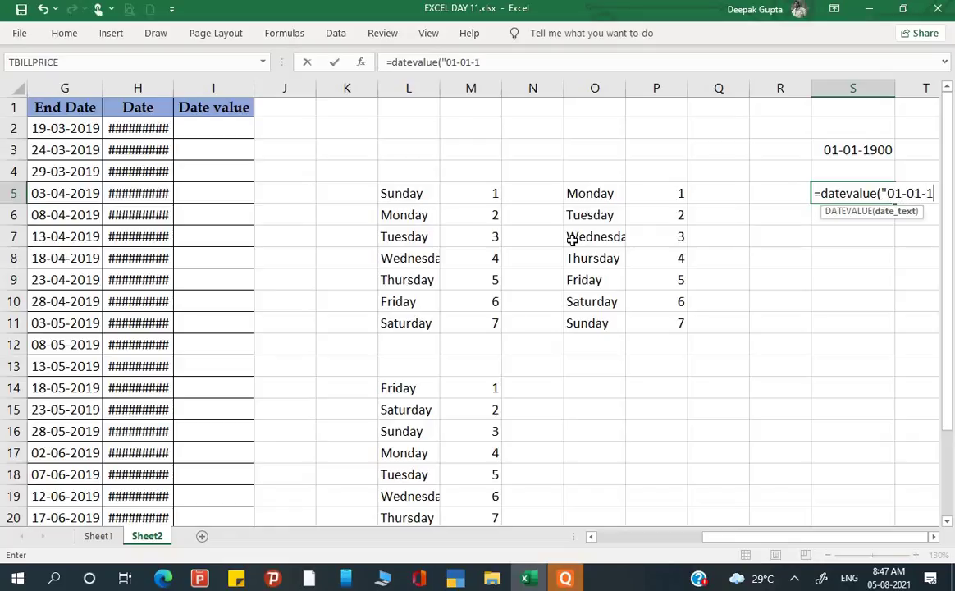
pyautogui.write('900"')
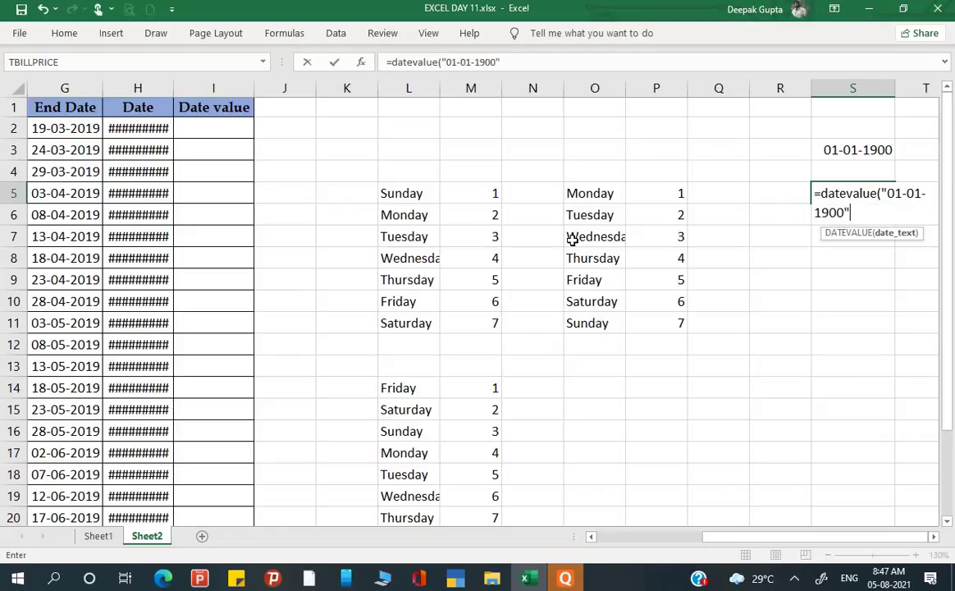
pyautogui.press('Return')
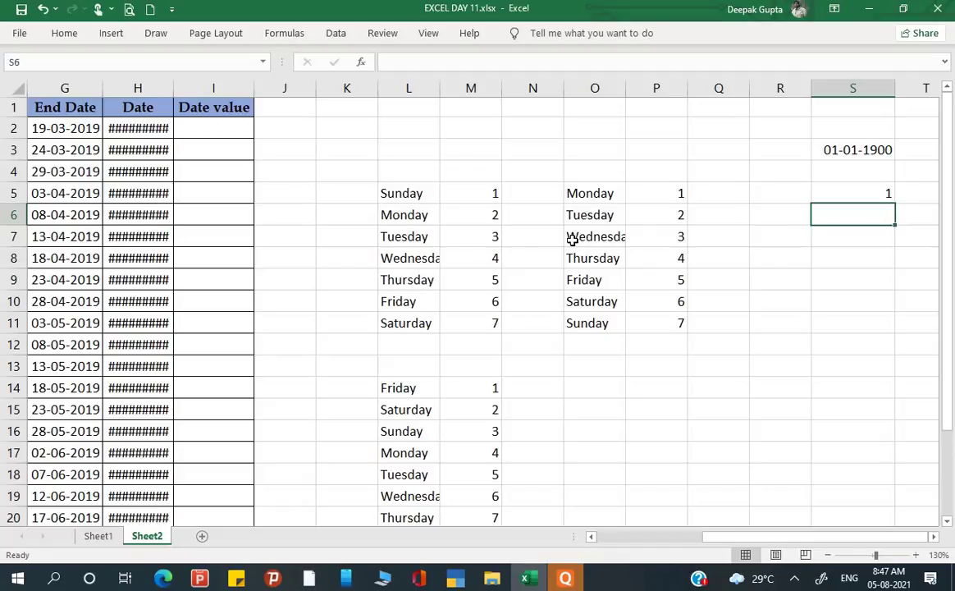
pyautogui.press('Down')
pyautogui.press('Down')
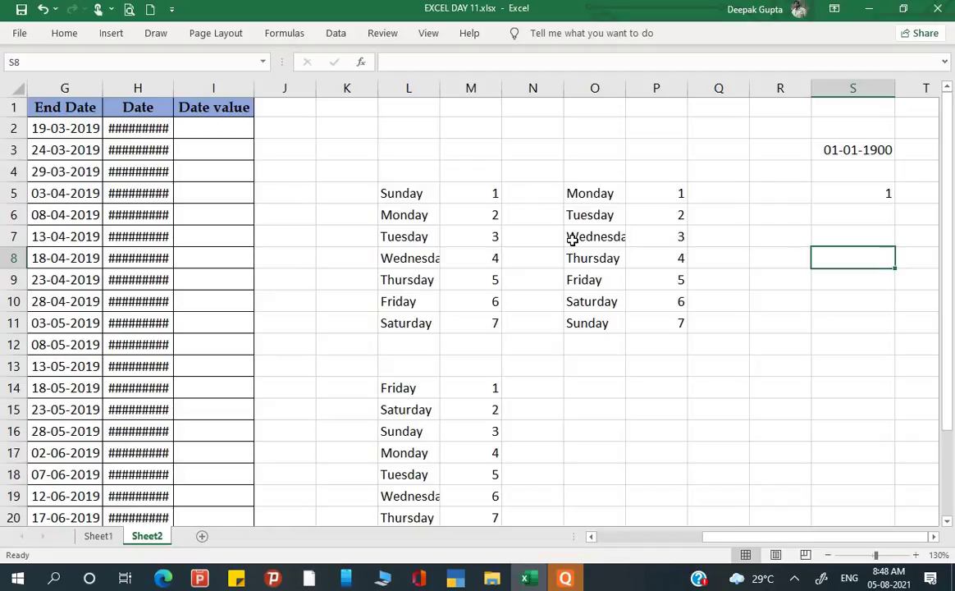
pyautogui.write('01')
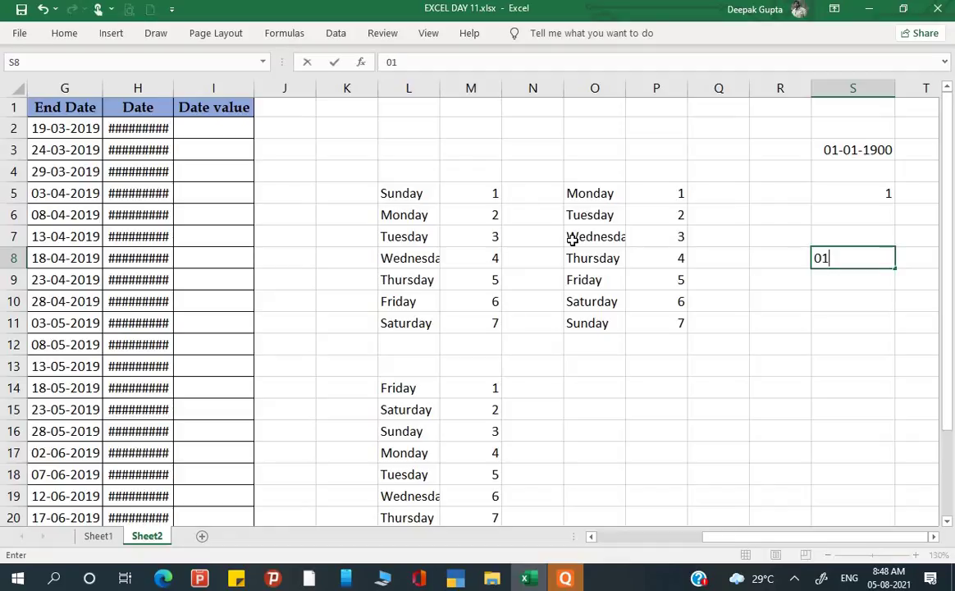
pyautogui.press('BackSpace')
pyautogui.press('BackSpace')
pyautogui.write('31-1')
pyautogui.write('2-99')
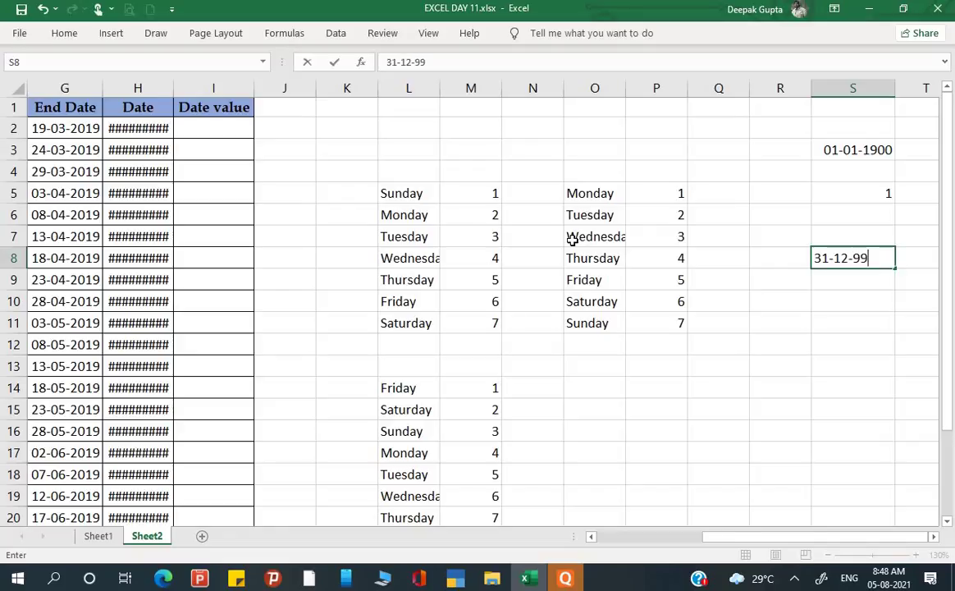
pyautogui.write('99')
pyautogui.press('Return')
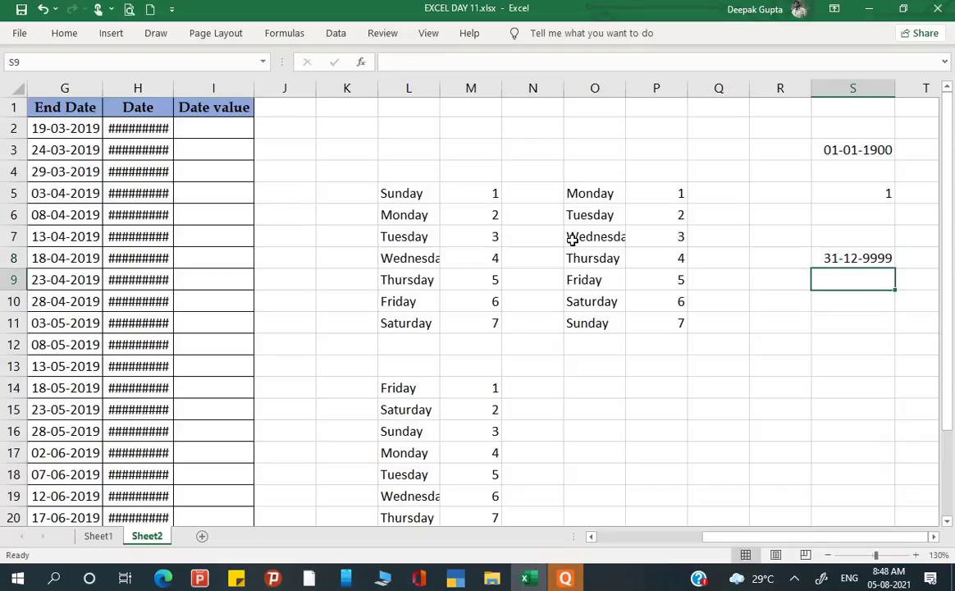
pyautogui.press('Up')
pyautogui.press('Up')
pyautogui.press('Up')
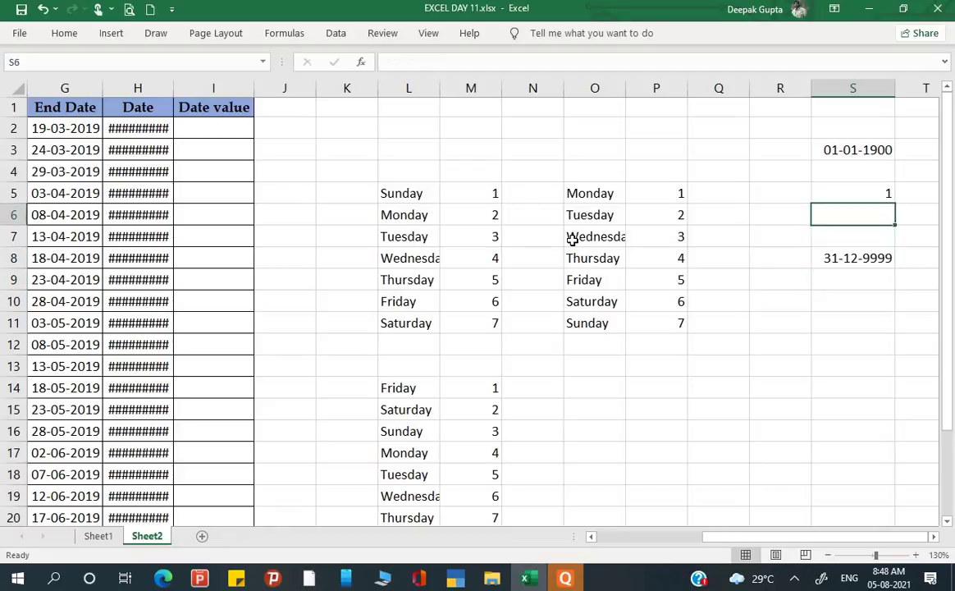
pyautogui.press('Up')
pyautogui.press('Up')
pyautogui.press('Up')
pyautogui.press('Down')
pyautogui.press('Down')
pyautogui.press('Down')
pyautogui.press('Down')
pyautogui.press('Down')
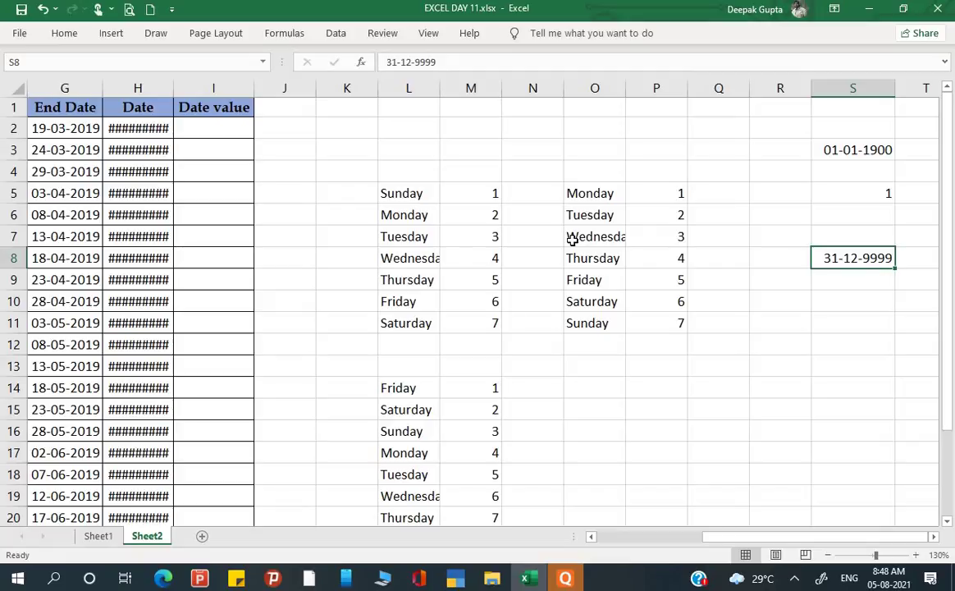
pyautogui.press('Up')
pyautogui.press('Up')
pyautogui.press('Up')
pyautogui.press('Left')
pyautogui.press('Left')
pyautogui.press('Left')
pyautogui.press('Left')
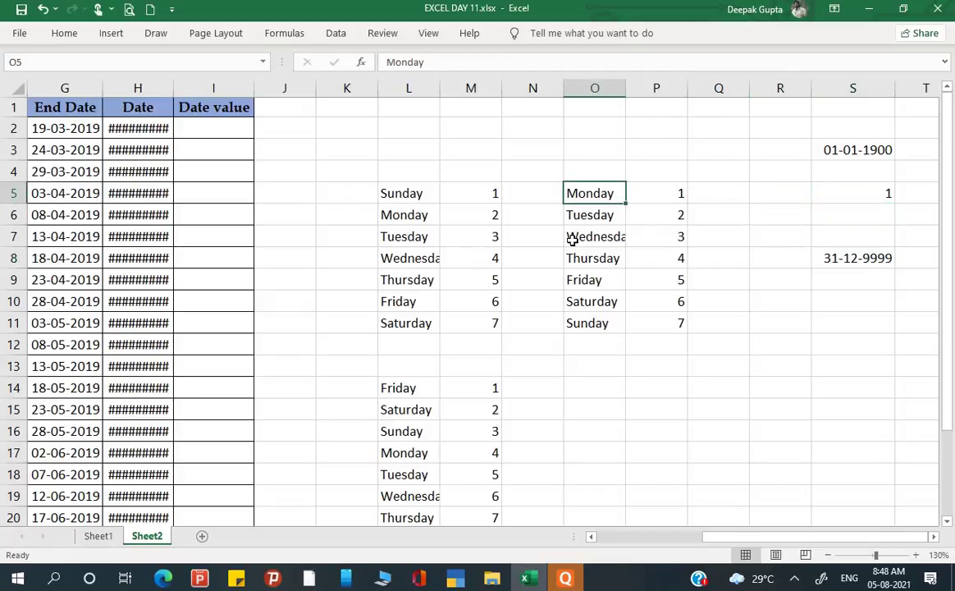
pyautogui.press('Left')
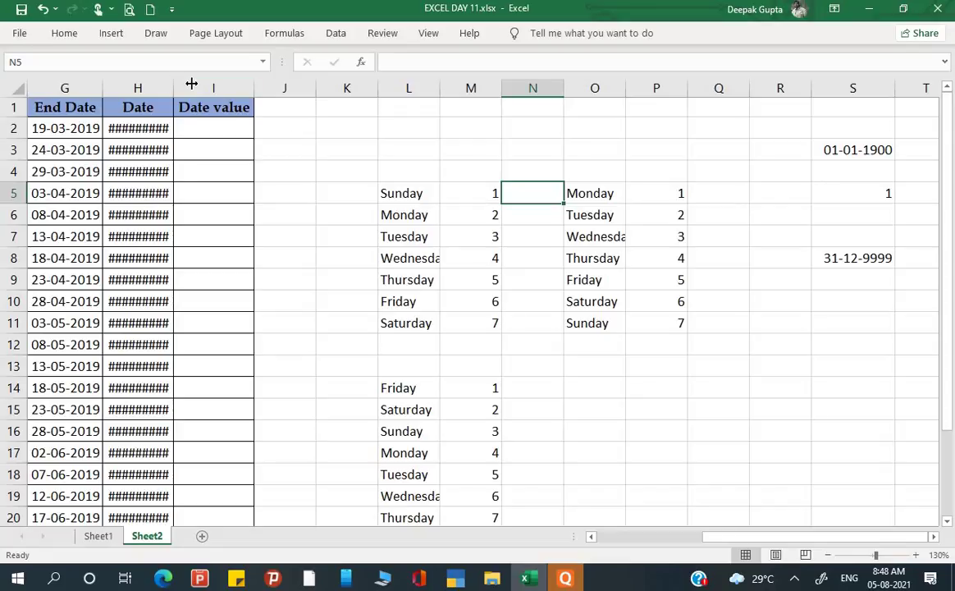
# Step: Widen column H and enter =DATEVALUE("19-12-2017") in I2, returning 43088
pyautogui.moveTo(173, 84); pyautogui.dragTo(191, 84)
pyautogui.click(166, 129)
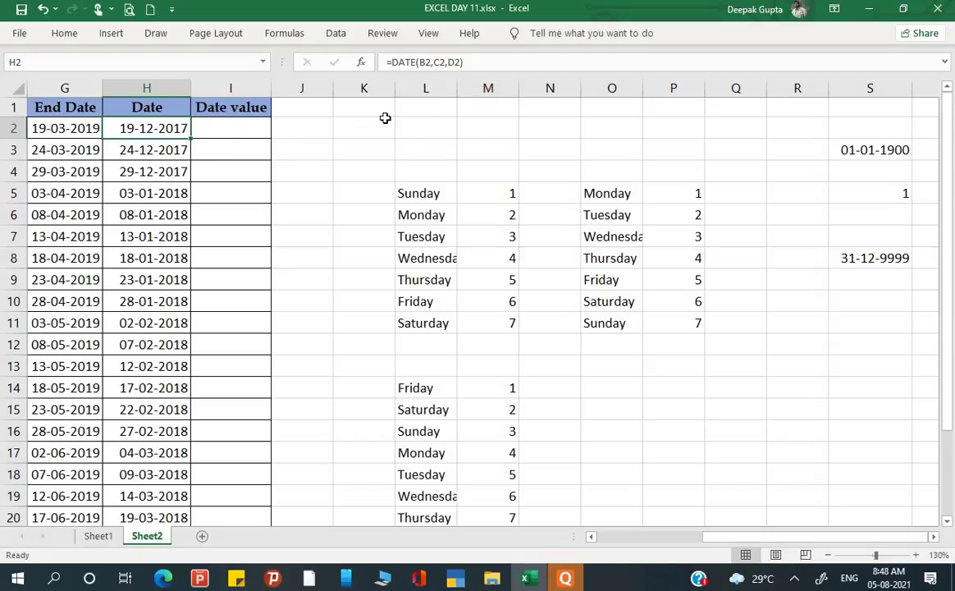
pyautogui.click(259, 128)
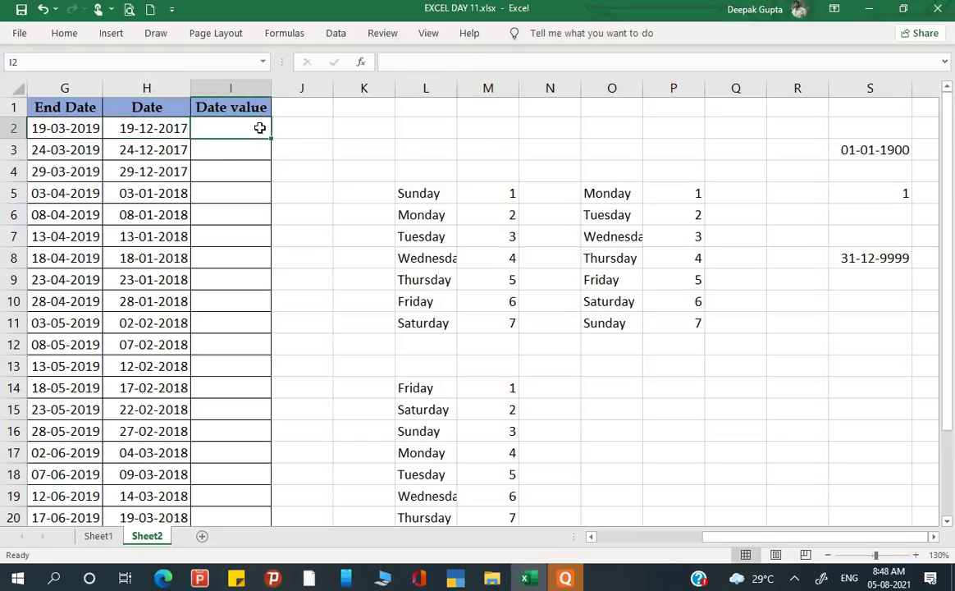
pyautogui.write('=')
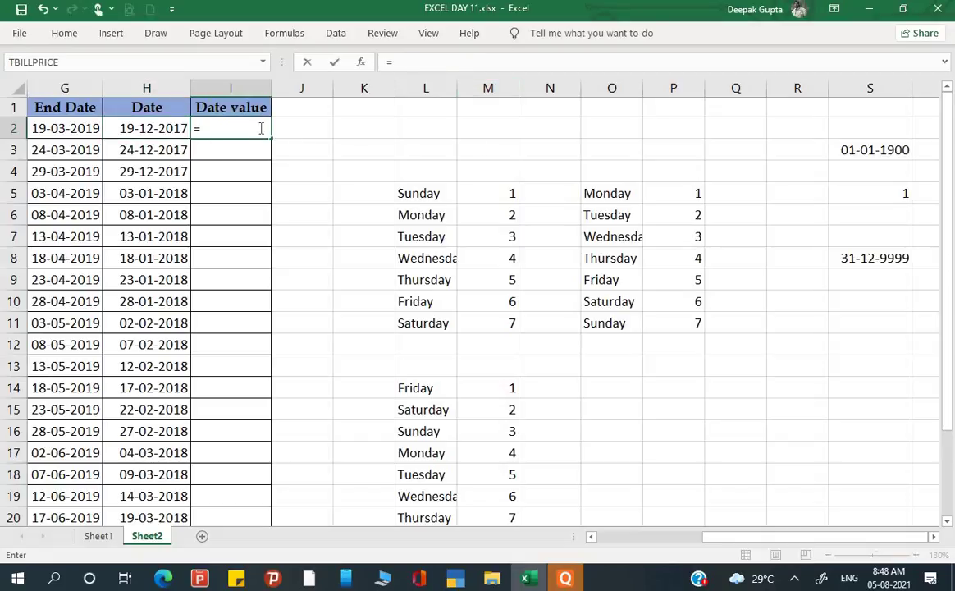
pyautogui.write('d')
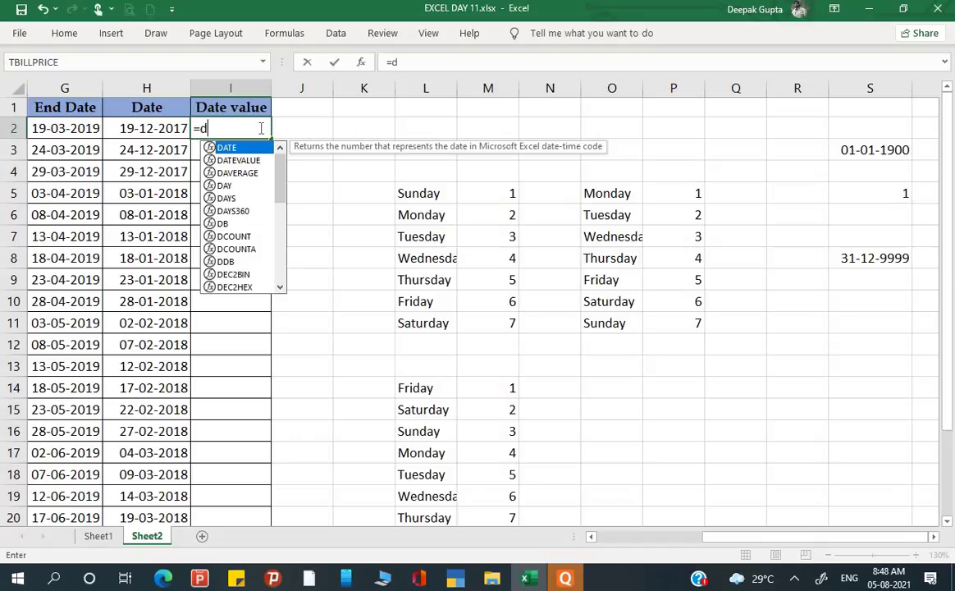
pyautogui.write('at')
pyautogui.press('BackSpace')
pyautogui.write('ate')
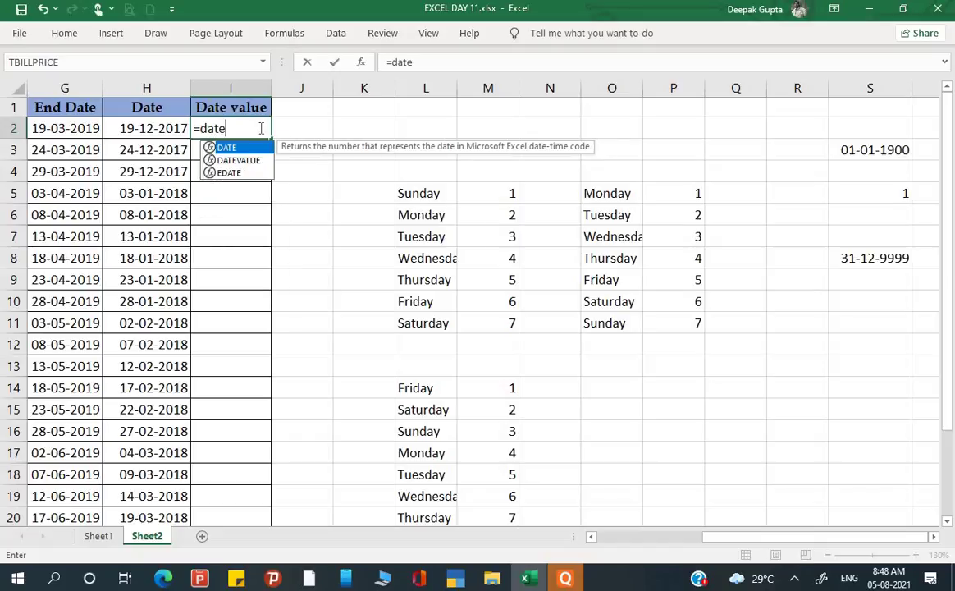
pyautogui.write('va')
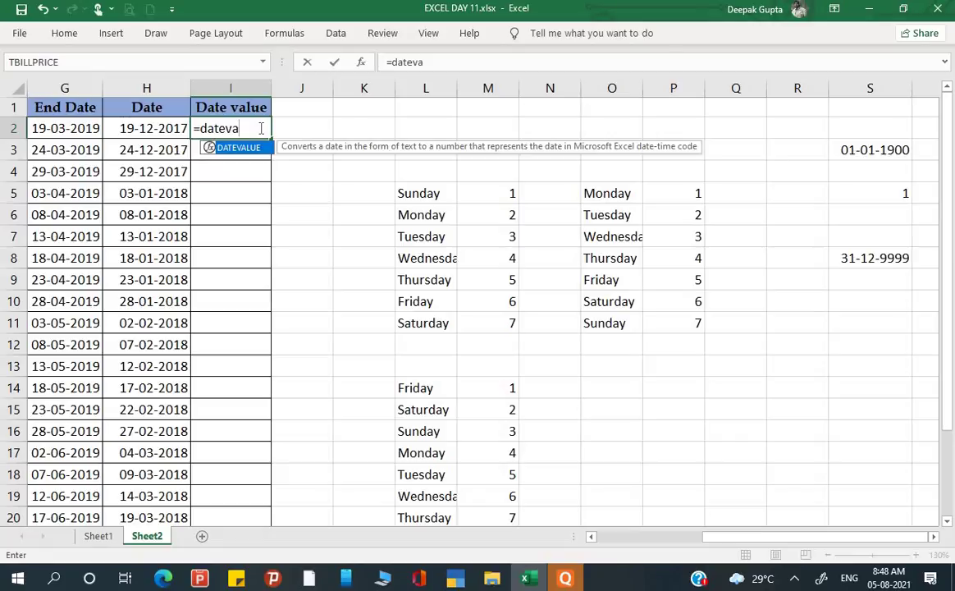
pyautogui.write('lue')
pyautogui.write('(')
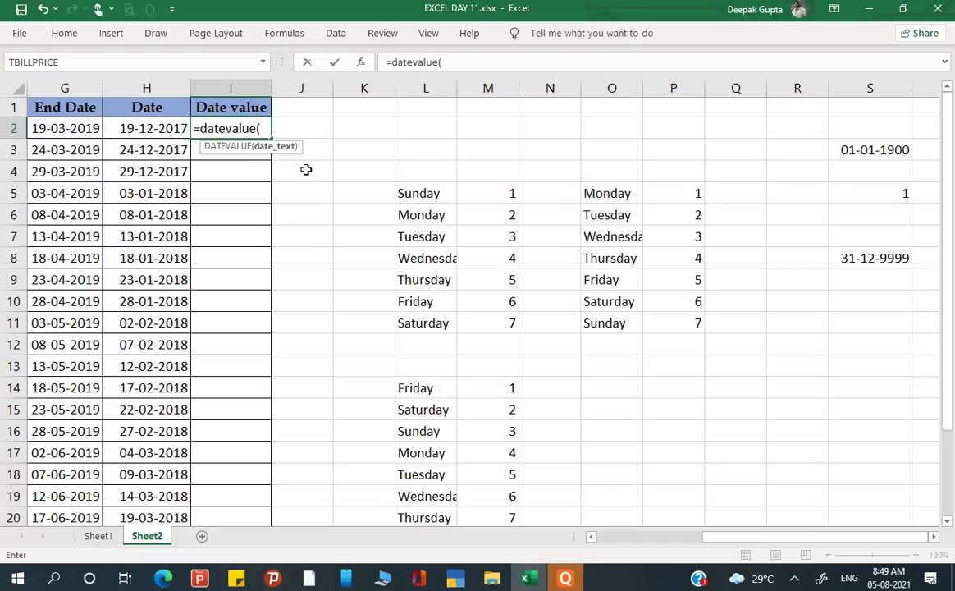
pyautogui.write('"')
pyautogui.write('199')
pyautogui.press('BackSpace')
pyautogui.write('-1')
pyautogui.write('2-2')
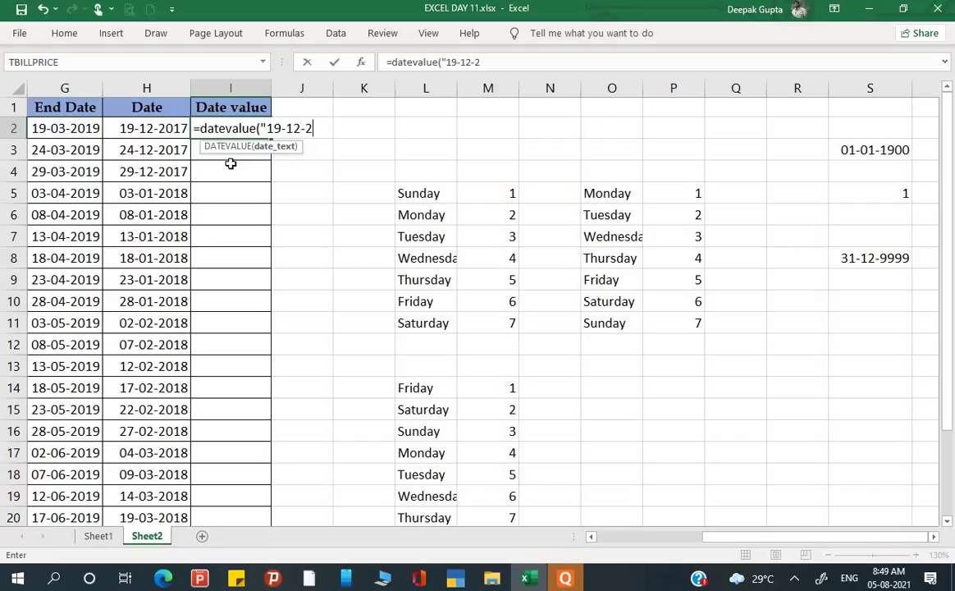
pyautogui.write('017')
pyautogui.write('"')
pyautogui.press('Return')
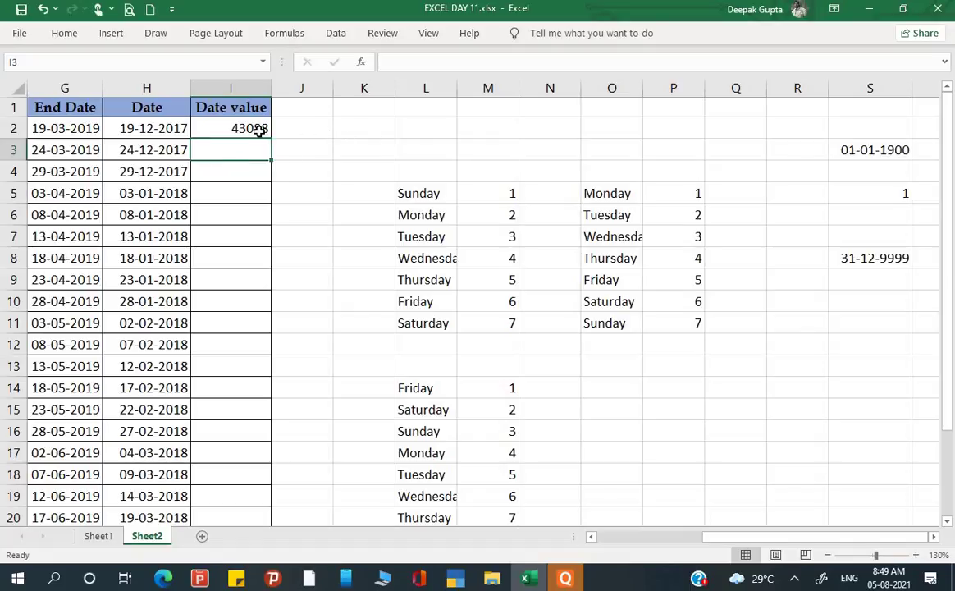
# Step: Enter =DATEVALUE("05-08-2021") in K2, fixing the 'datevelue' typo so it shows 44413
pyautogui.click(363, 132)
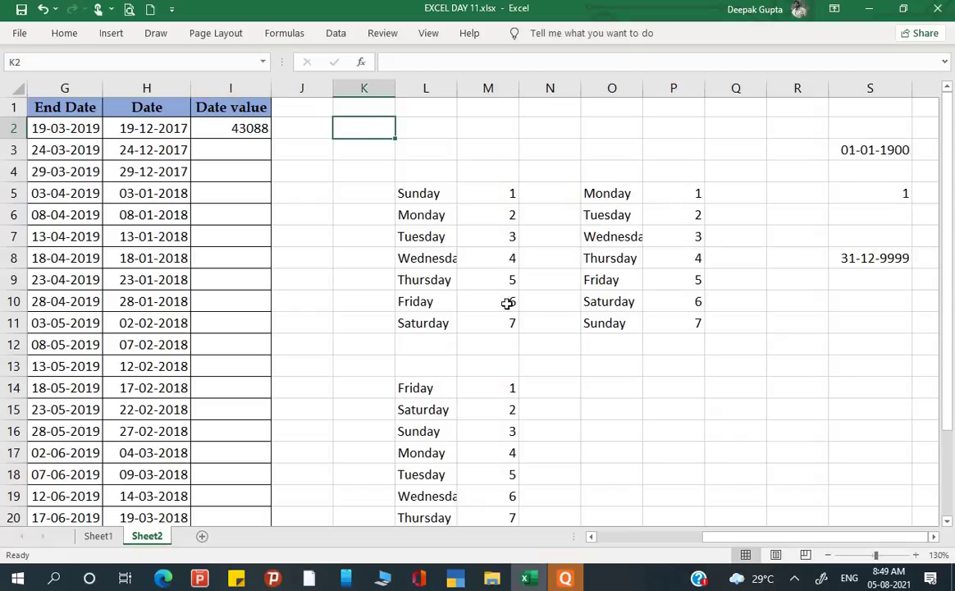
pyautogui.write('=date')
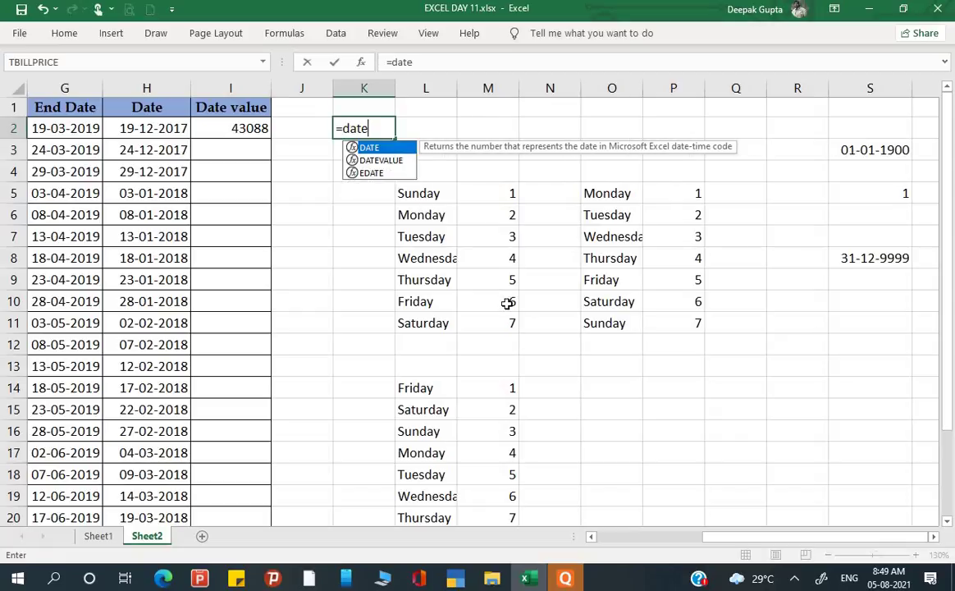
pyautogui.write('velue')
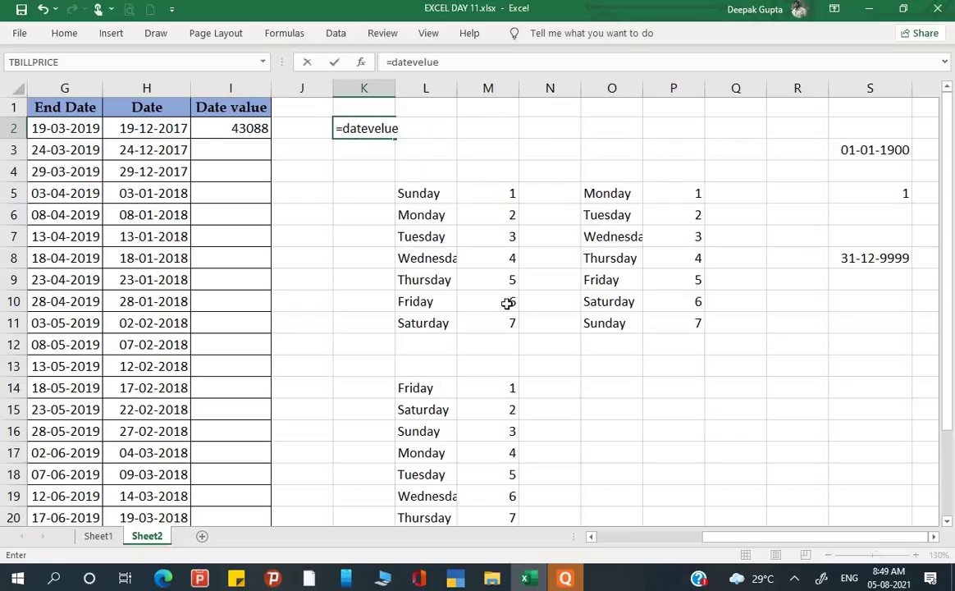
pyautogui.write('(')
pyautogui.write('05-')
pyautogui.write('08-')
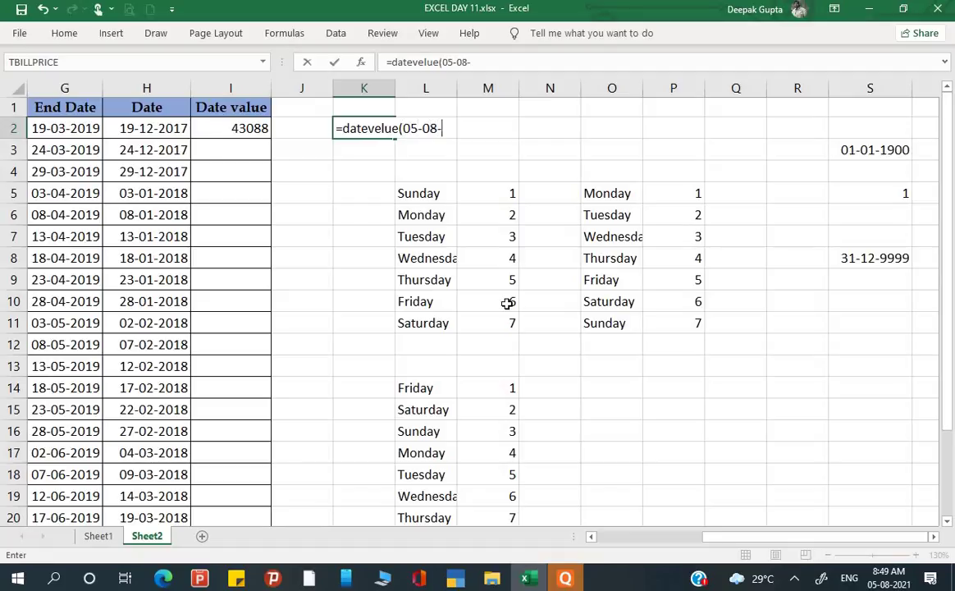
pyautogui.write('2021')
pyautogui.write('"')
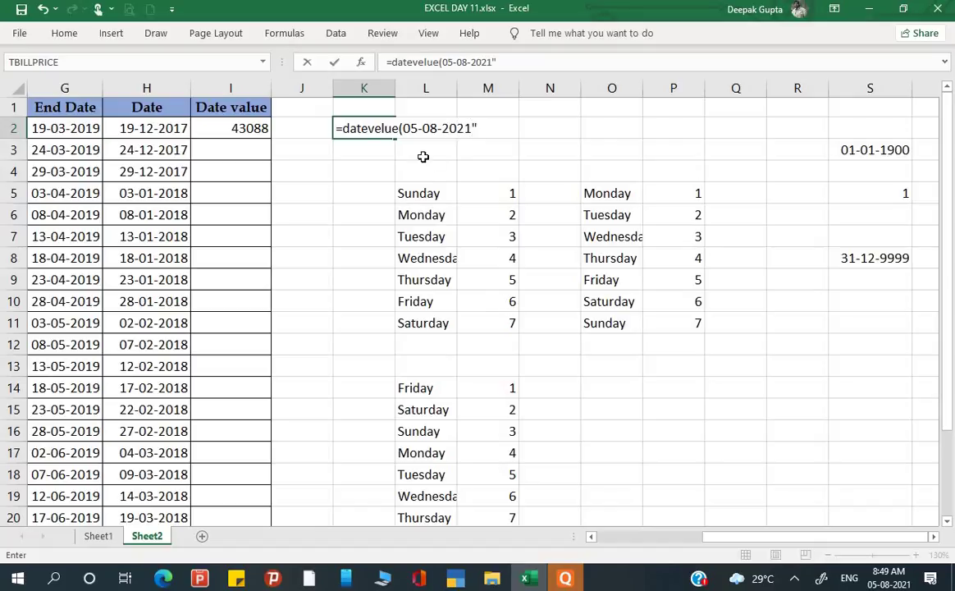
pyautogui.click(400, 129)
pyautogui.write('"')
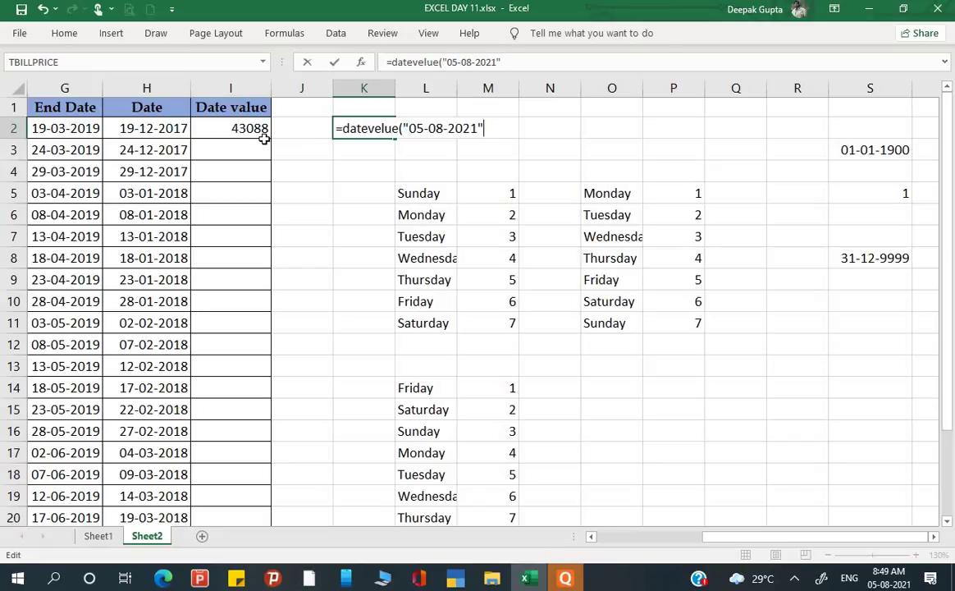
pyautogui.press('Return')
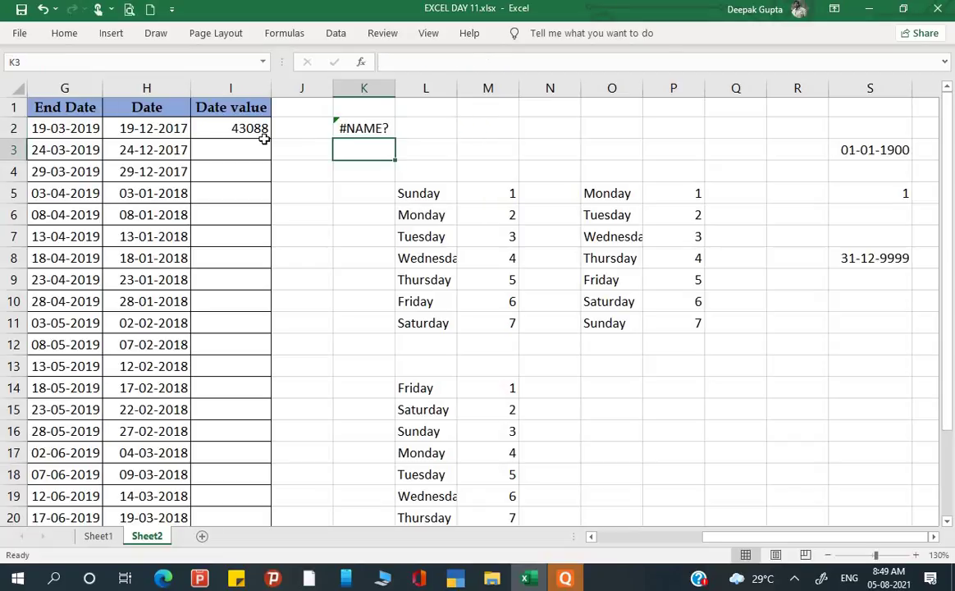
pyautogui.press('Up')
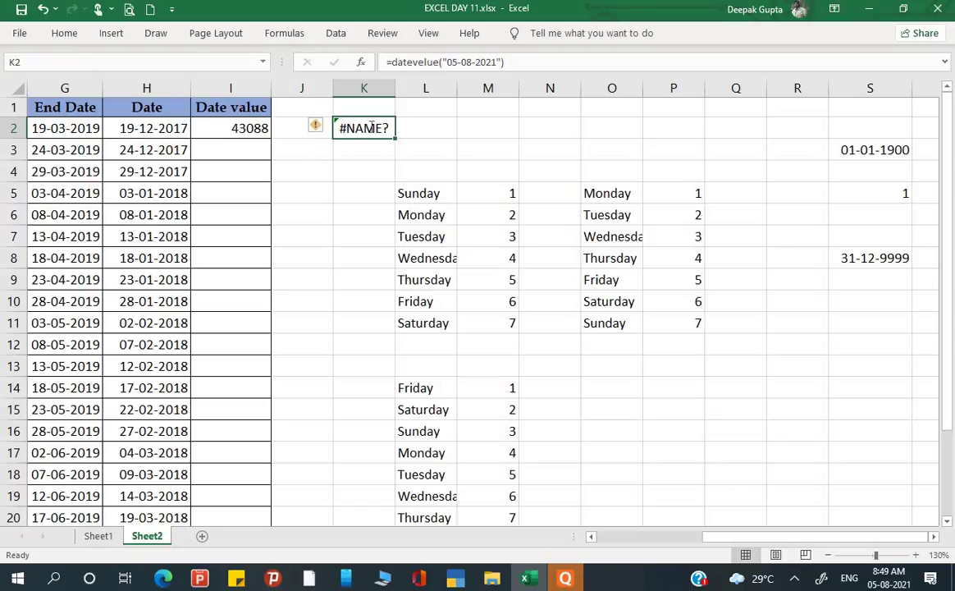
pyautogui.doubleClick(371, 127)
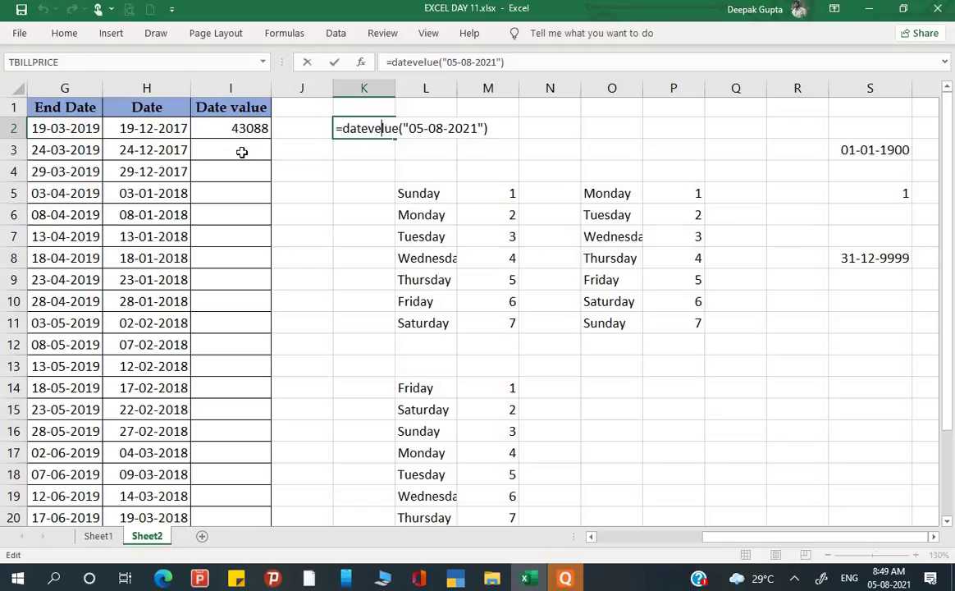
pyautogui.press('BackSpace')
pyautogui.write('a')
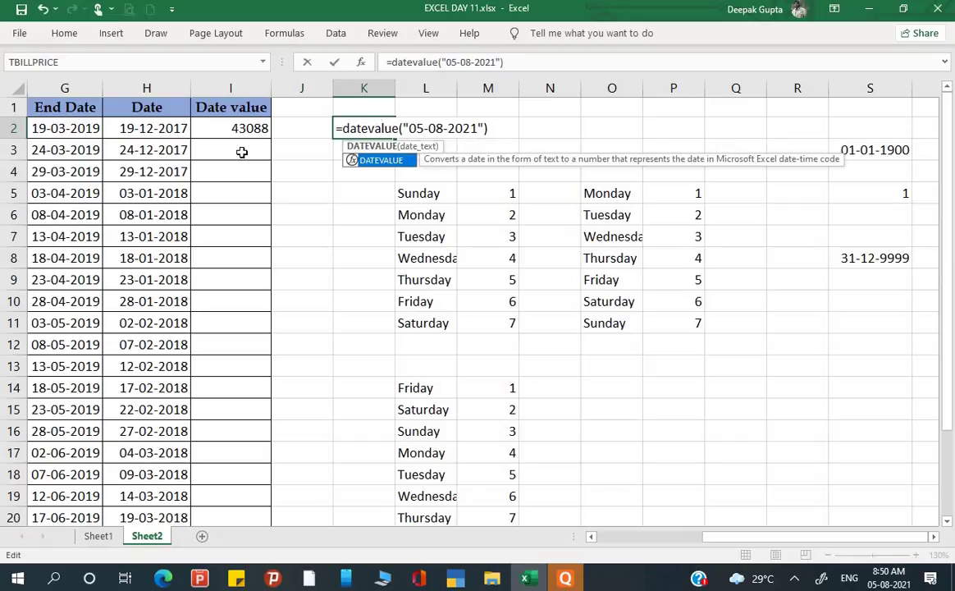
pyautogui.press('Return')
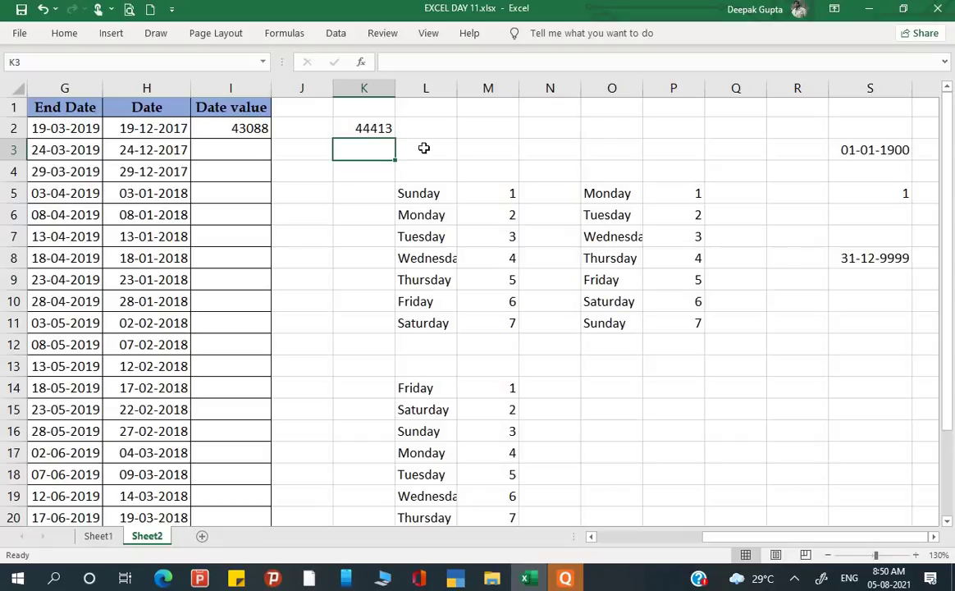
# Step: On Sheet1, scroll down and select the 30000 due amount in E51
pyautogui.click(97, 536)
pyautogui.scroll(-1, 188, 456)
pyautogui.scroll(-3, 188, 456)
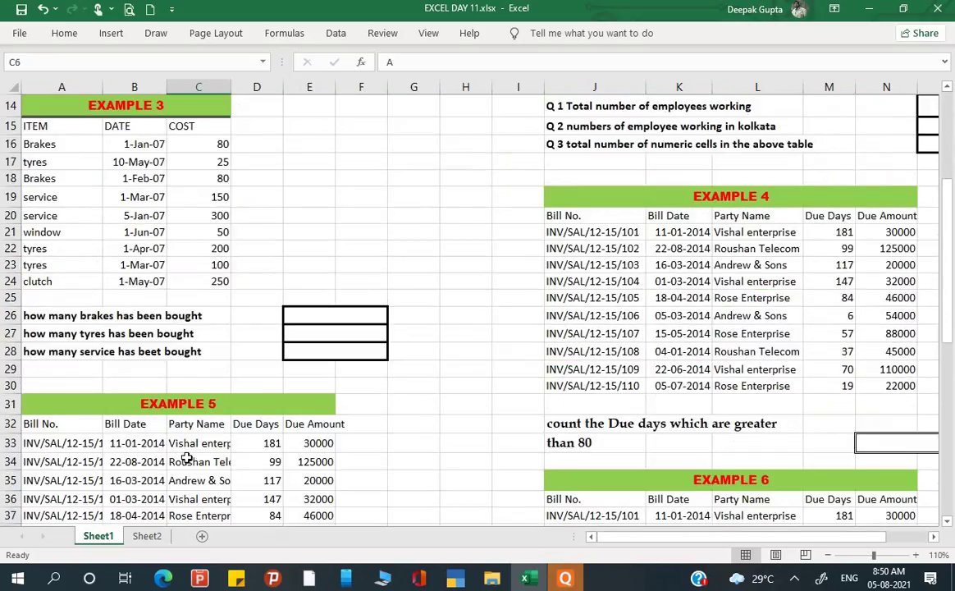
pyautogui.scroll(-2, 187, 457)
pyautogui.scroll(-2, 188, 457)
pyautogui.scroll(-2, 187, 457)
pyautogui.scroll(-2, 188, 457)
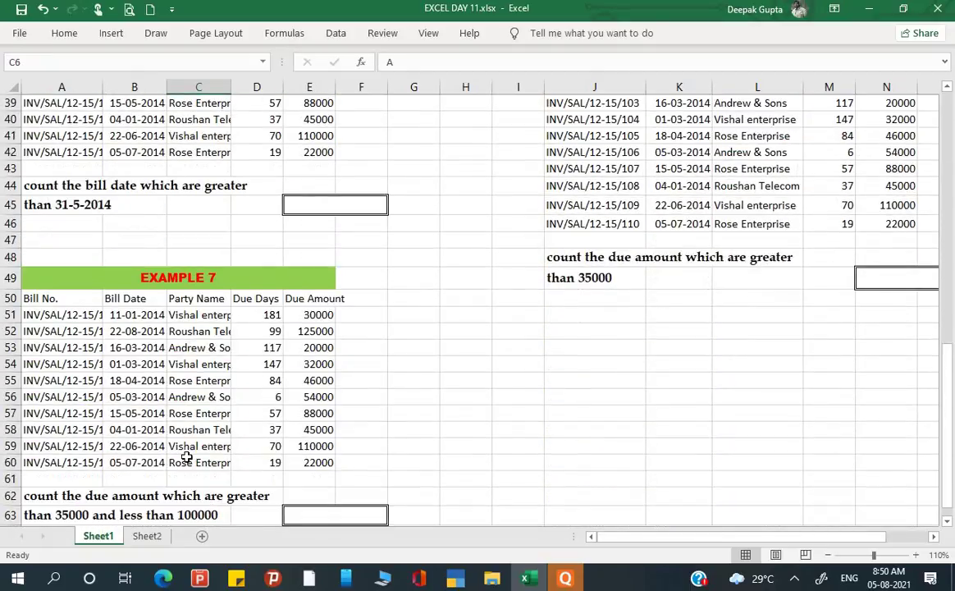
pyautogui.scroll(-1, 188, 454)
pyautogui.scroll(-2, 188, 455)
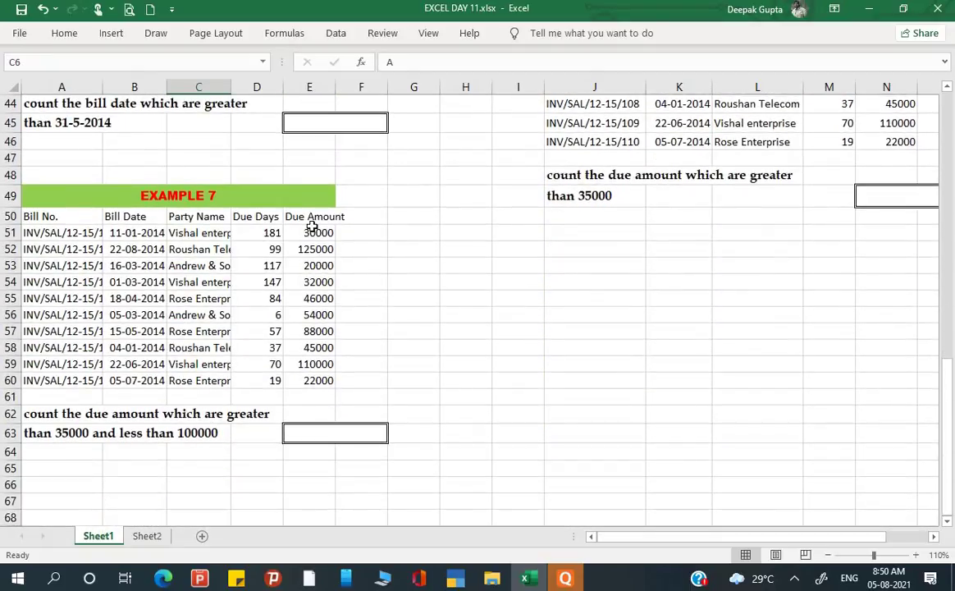
pyautogui.click(312, 231)
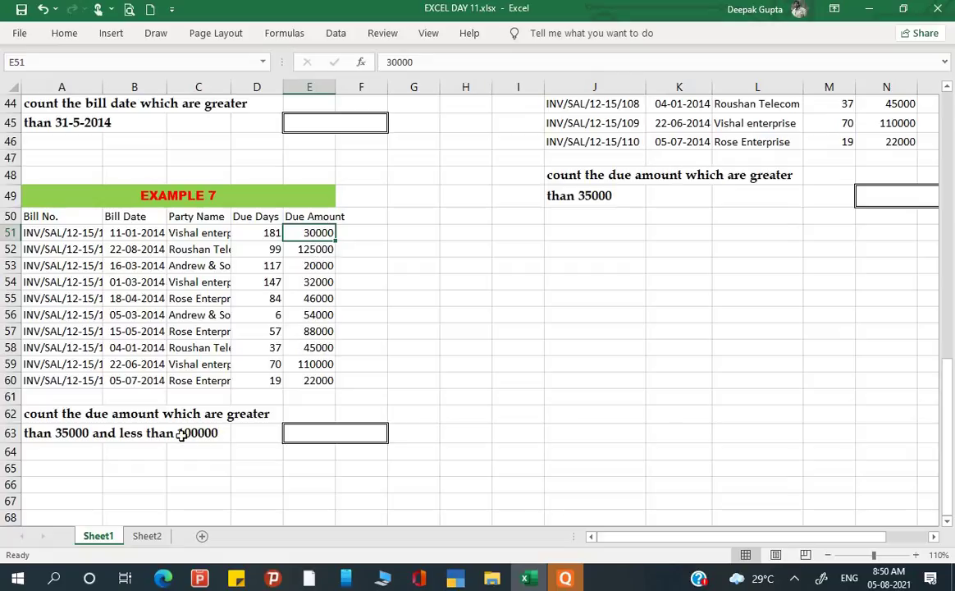
# Step: Return to Sheet2's date table and select the empty cell J11
pyautogui.scroll(2, 293, 398)
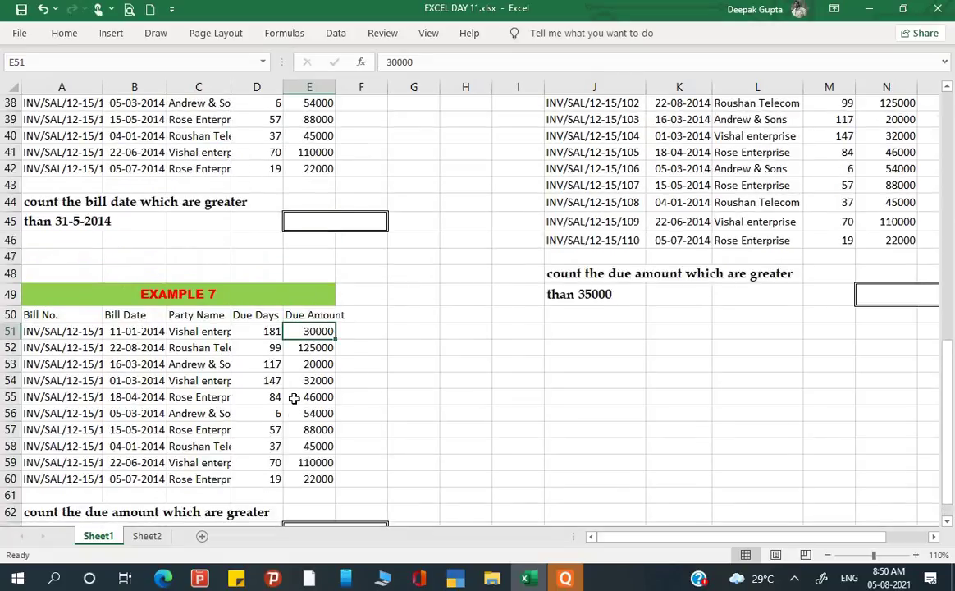
pyautogui.scroll(2, 293, 398)
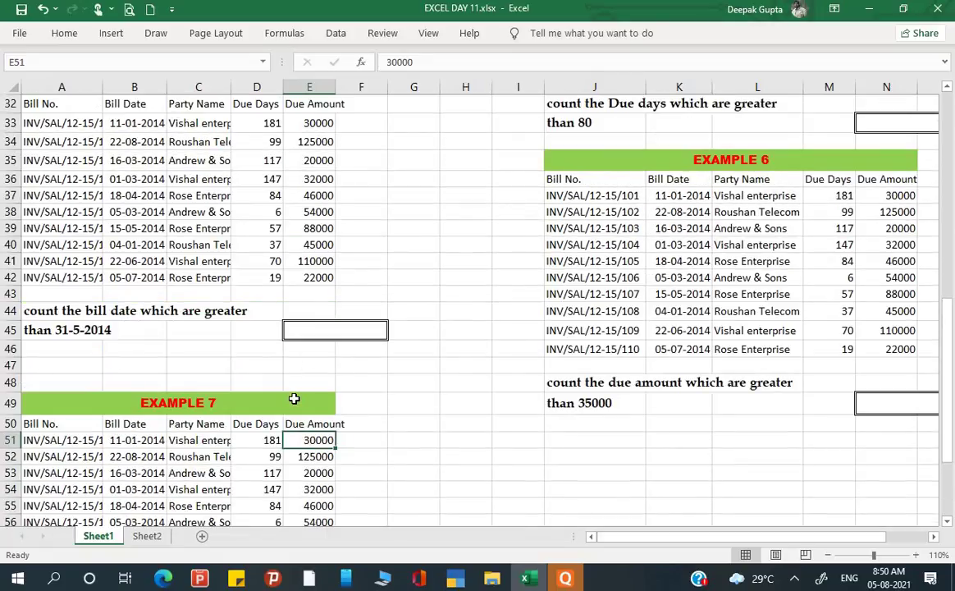
pyautogui.scroll(1, 294, 398)
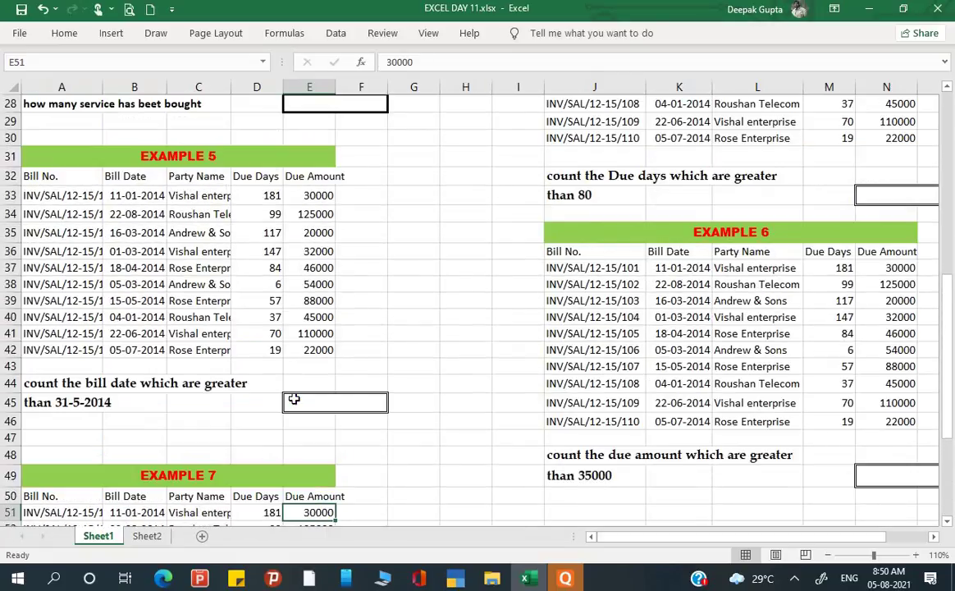
pyautogui.click(148, 537)
pyautogui.click(310, 315)
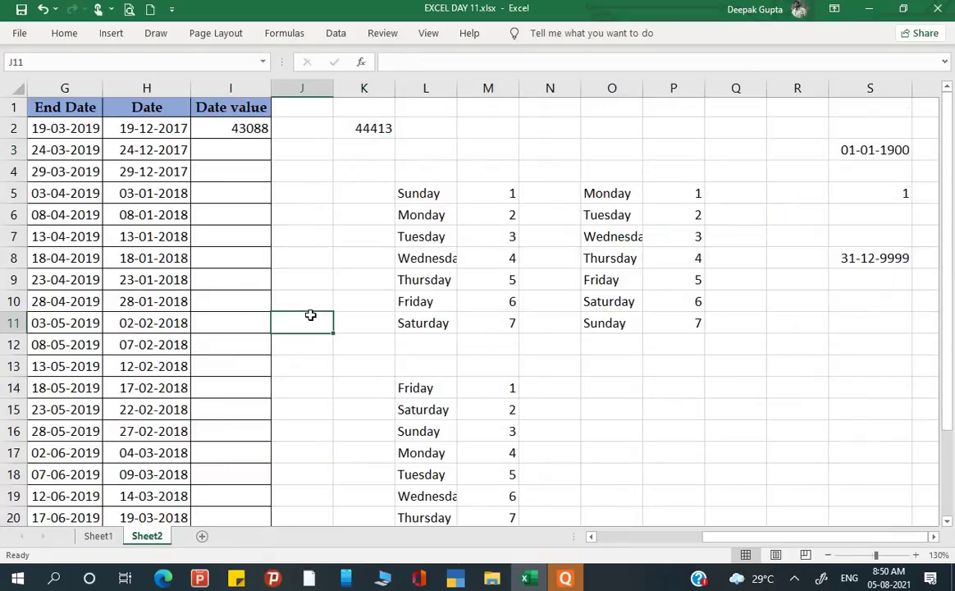
pyautogui.hscroll(-3, 310, 315)
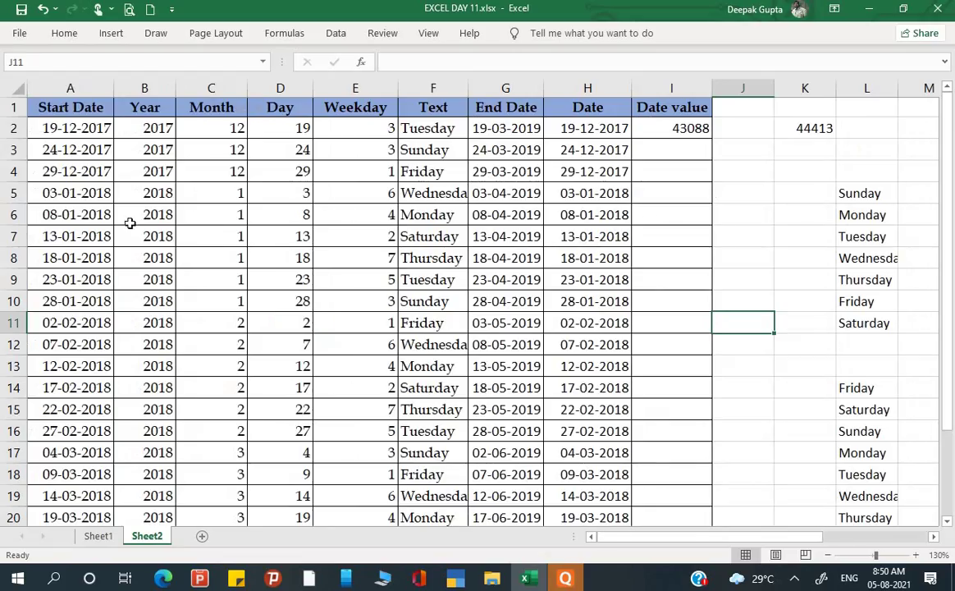
pyautogui.click(166, 128)
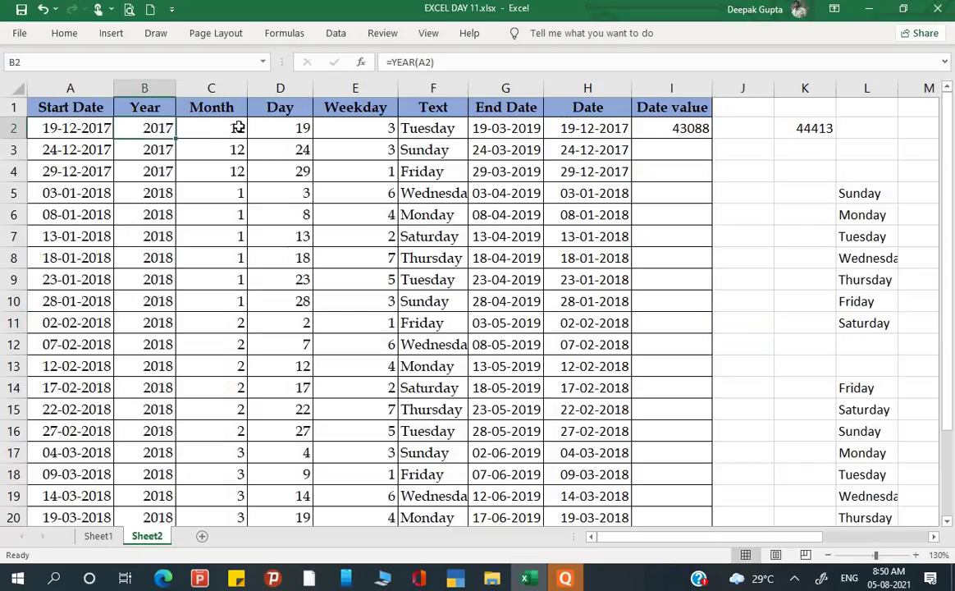
pyautogui.click(231, 127)
pyautogui.click(147, 125)
pyautogui.click(215, 123)
pyautogui.click(297, 129)
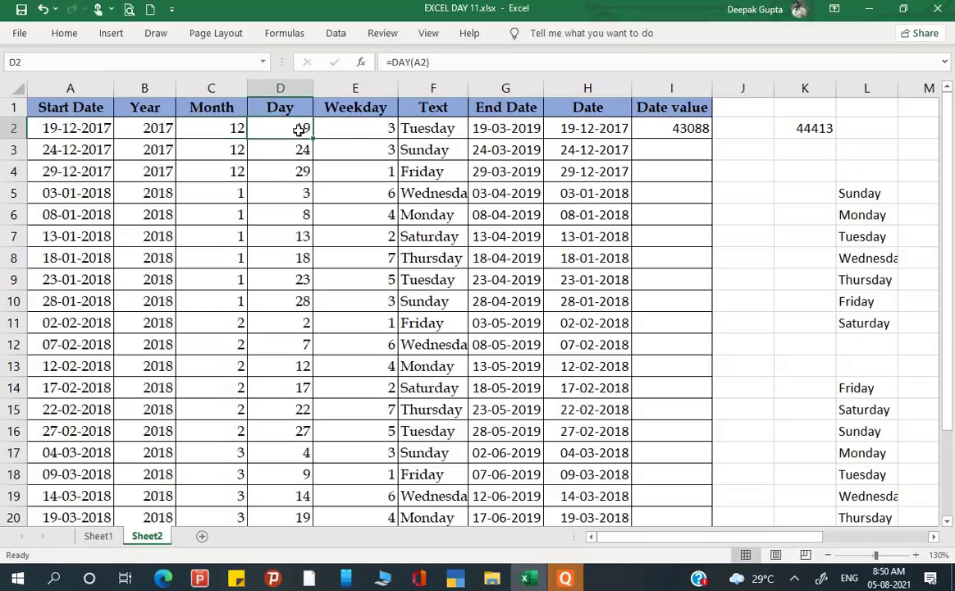
pyautogui.click(364, 131)
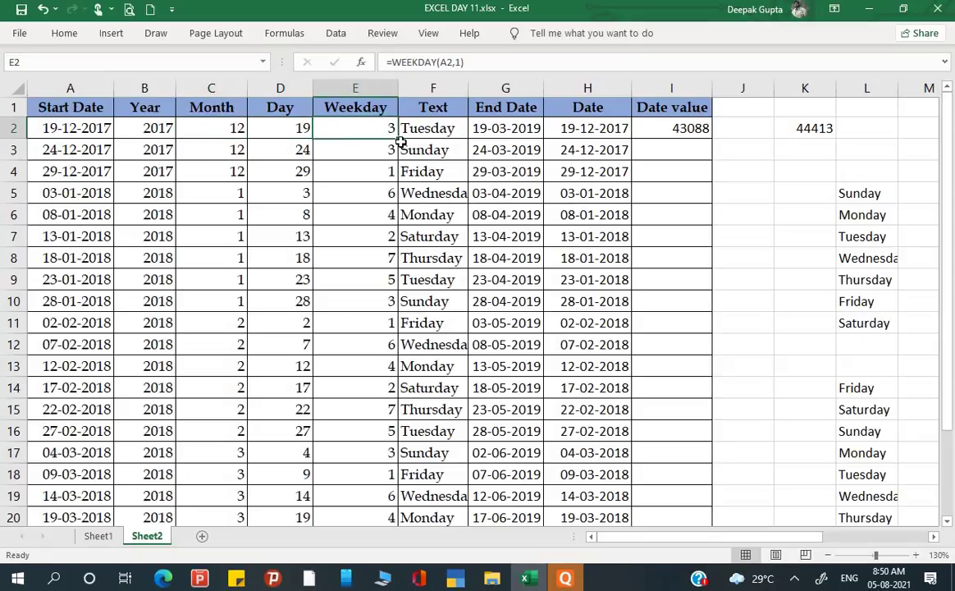
pyautogui.click(434, 136)
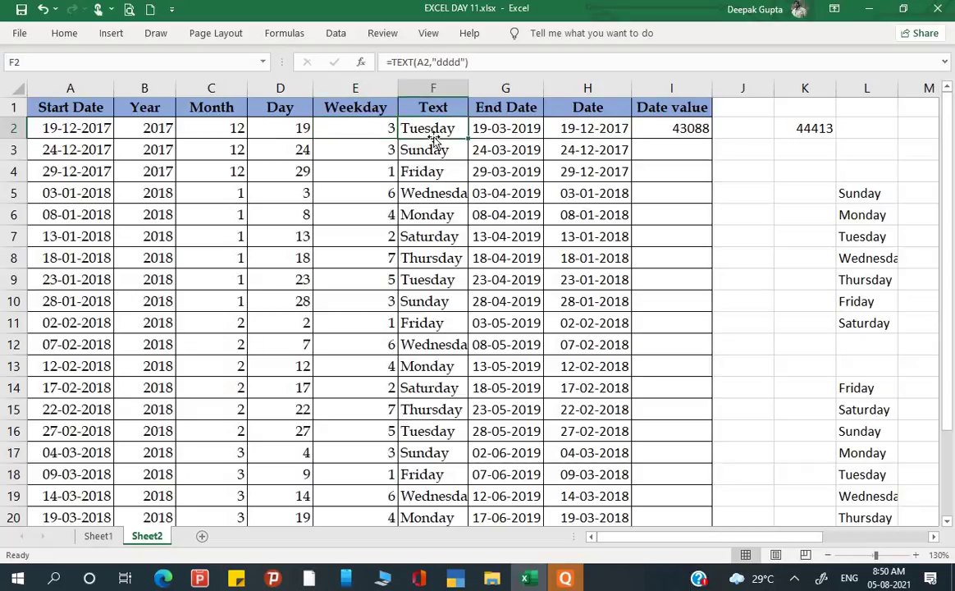
pyautogui.doubleClick(442, 63)
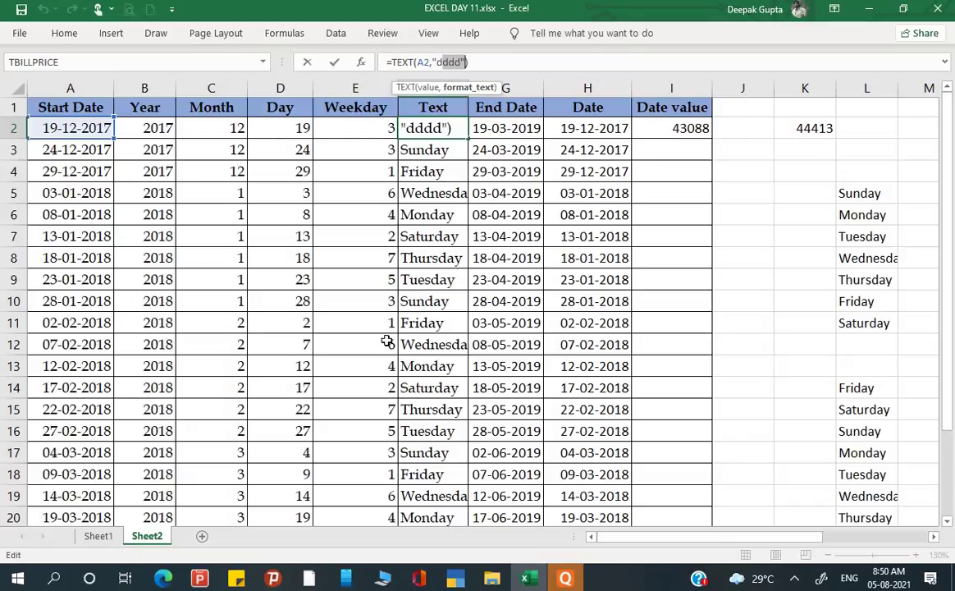
pyautogui.press('Return')
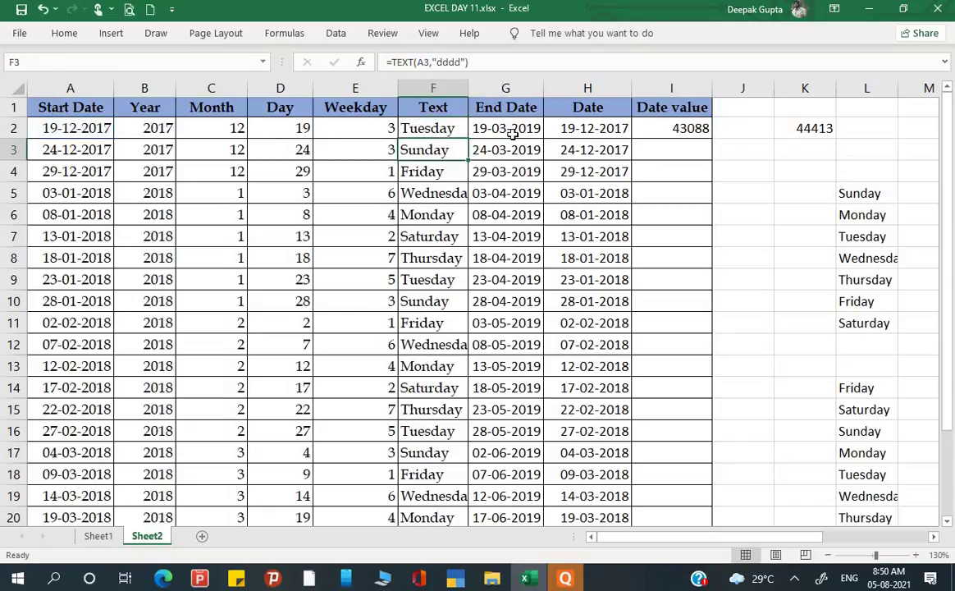
pyautogui.click(511, 128)
pyautogui.click(593, 131)
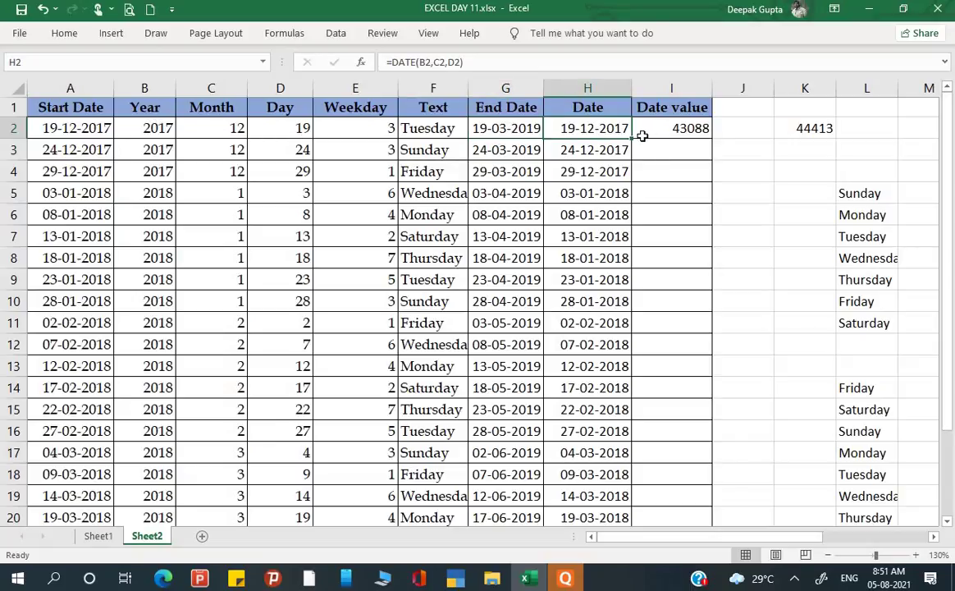
pyautogui.click(694, 130)
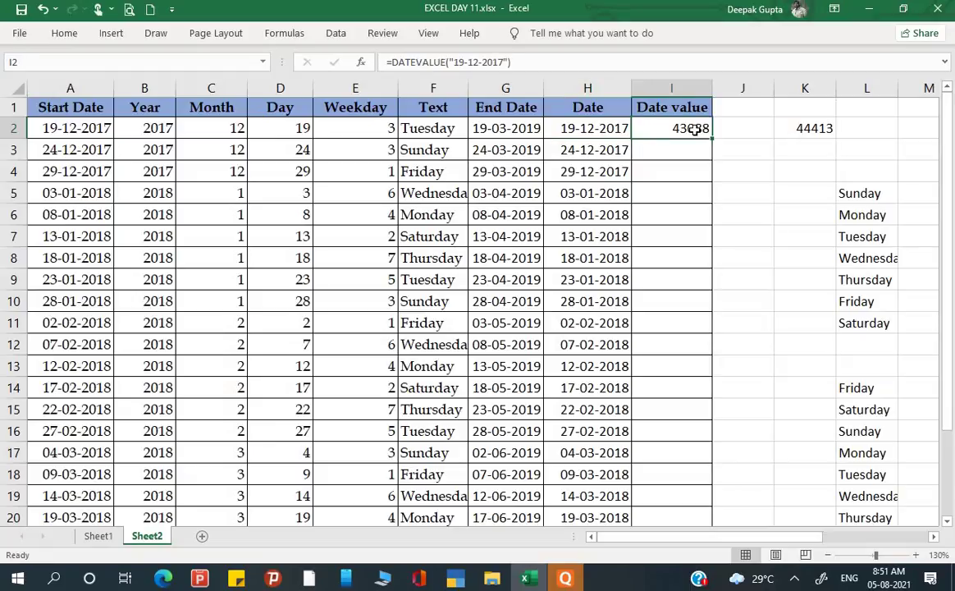
# Step: Check the earliest date 01-01-1900 in S3, then re-enter the I2 DATEVALUE formula (43088)
pyautogui.hscroll(3, 694, 130)
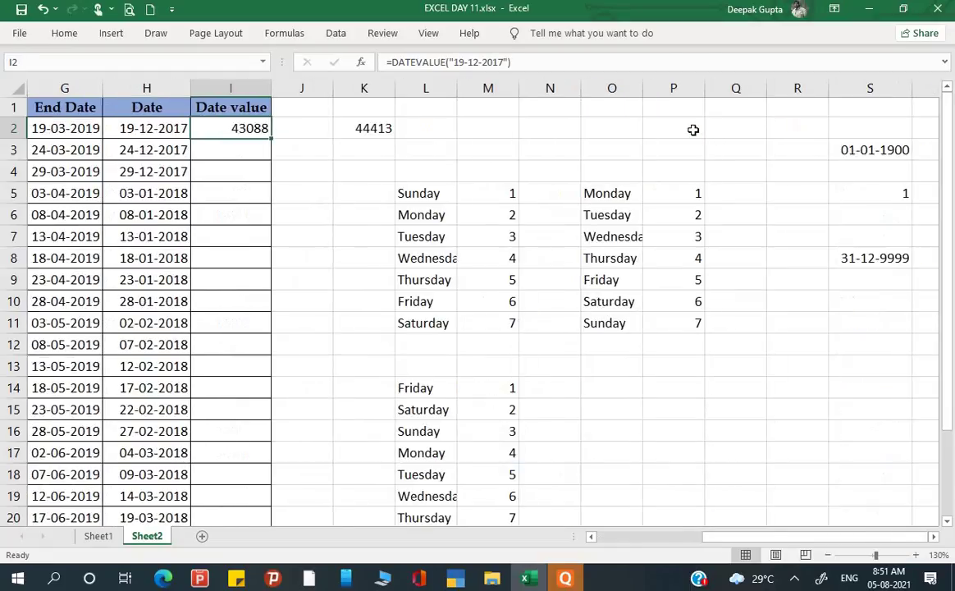
pyautogui.click(859, 152)
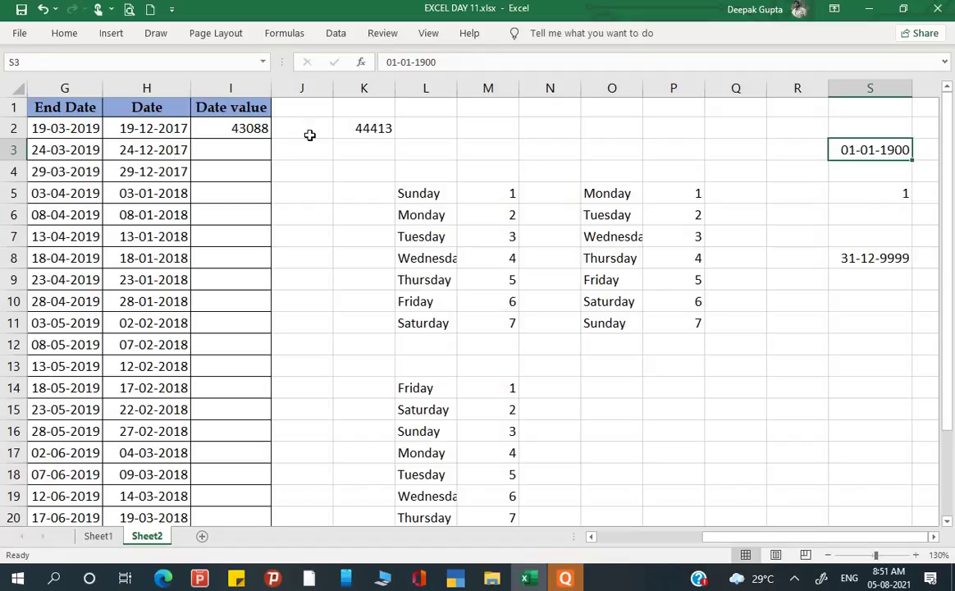
pyautogui.click(242, 125)
pyautogui.doubleClick(238, 128)
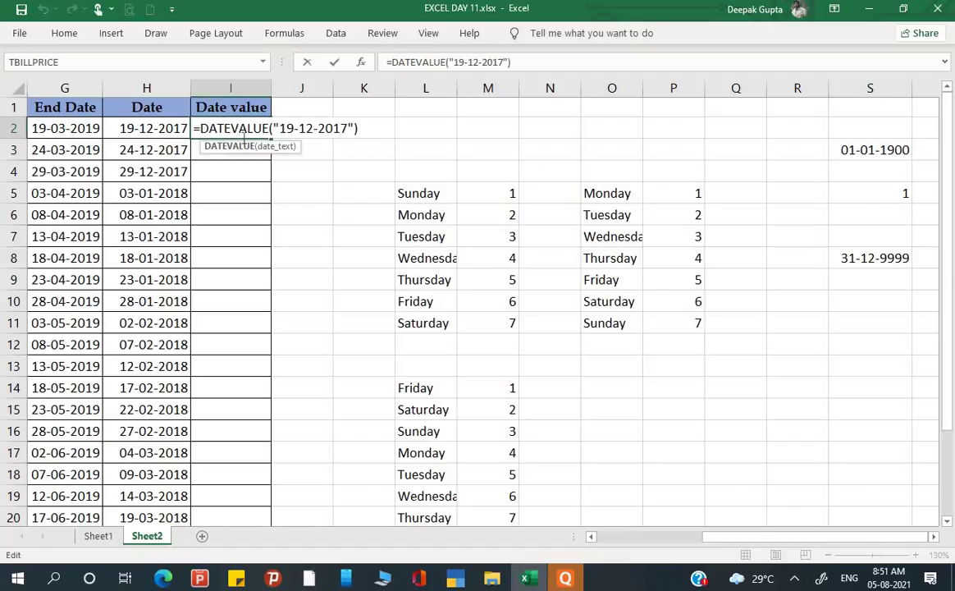
pyautogui.press('Return')
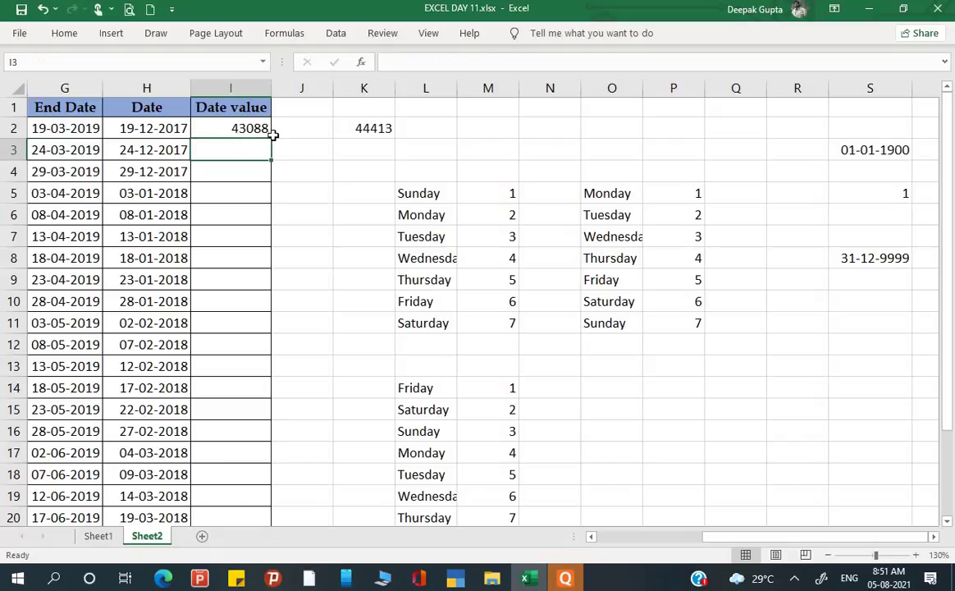
# Step: Re-enter the K2 DATEVALUE formula, which returns 44413, and begin editing its date
pyautogui.doubleClick(350, 131)
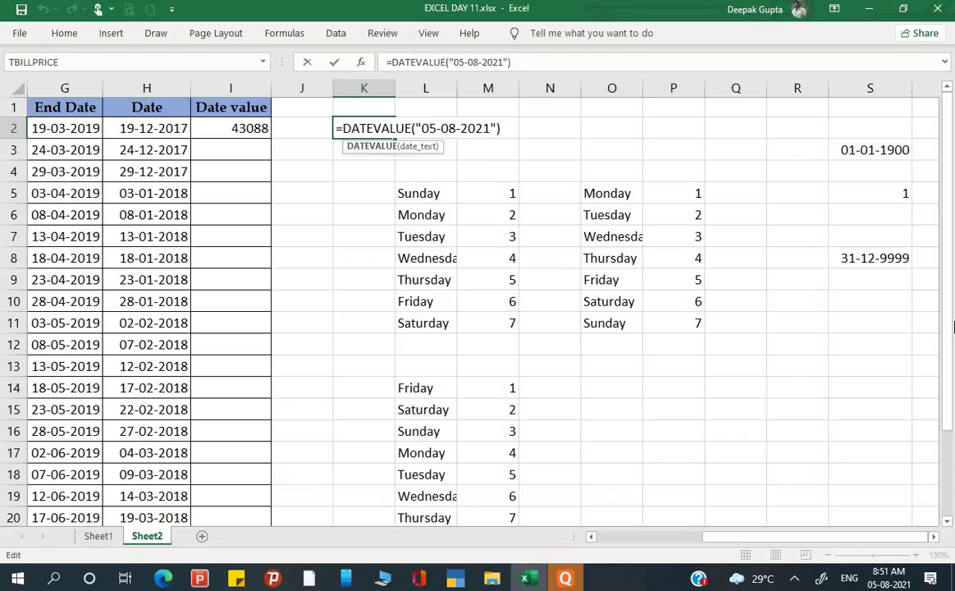
pyautogui.press('Return')
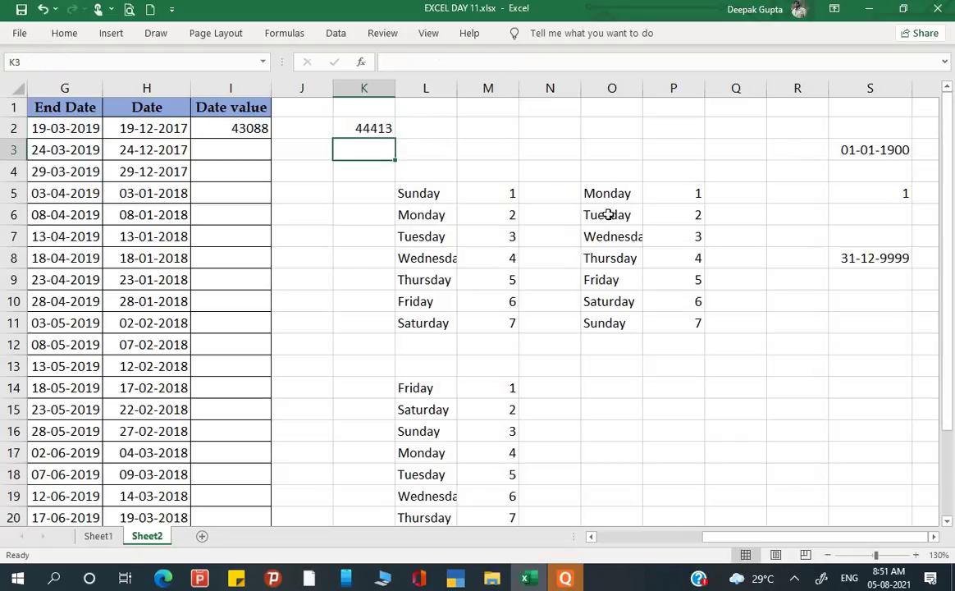
pyautogui.doubleClick(373, 128)
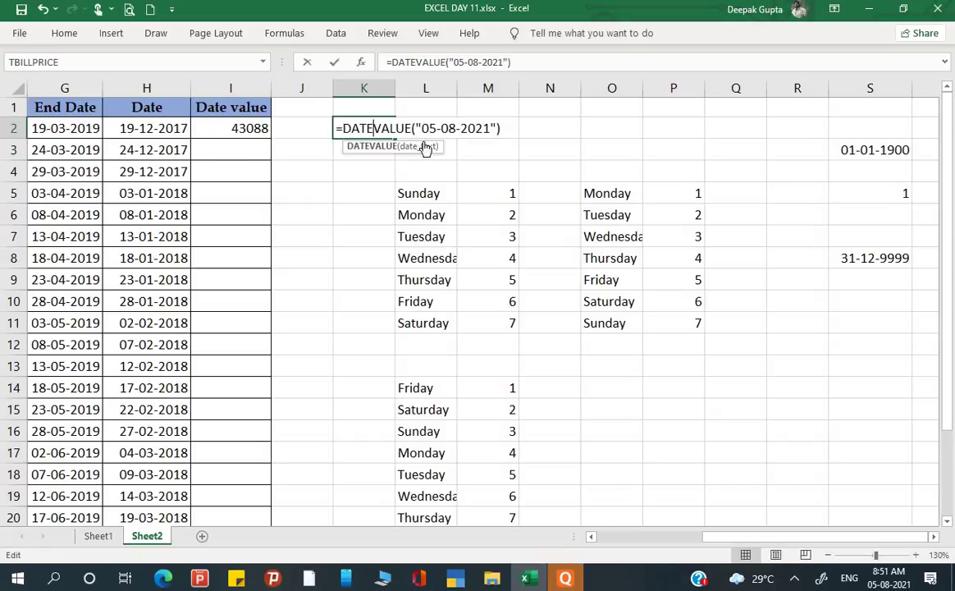
pyautogui.click(435, 129)
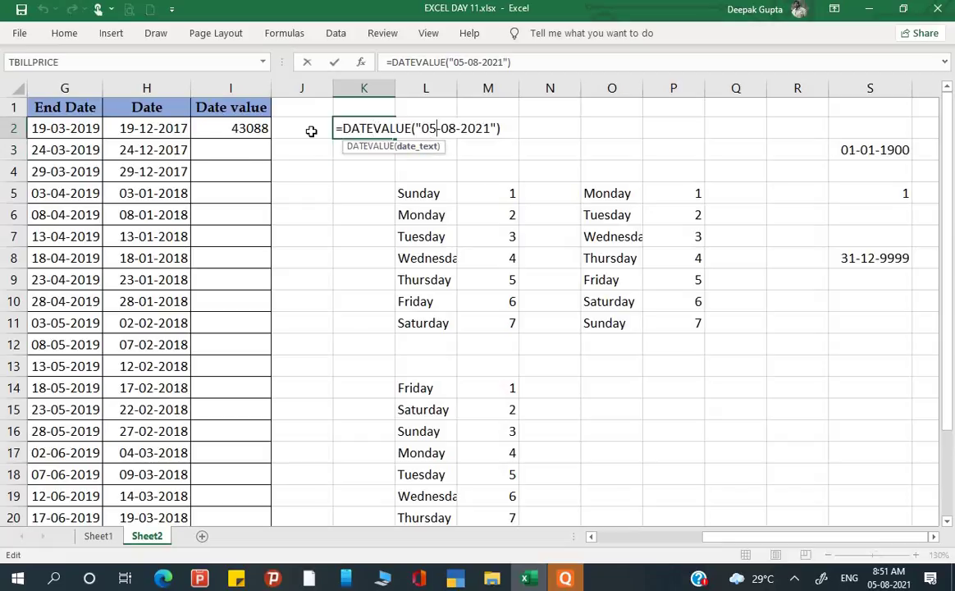
pyautogui.press('Escape')
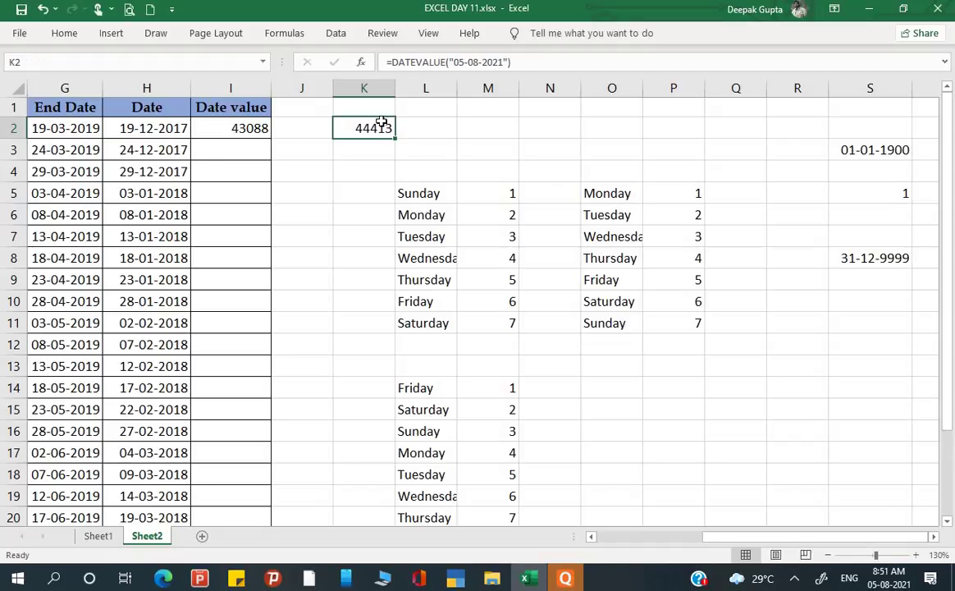
# Step: Replace the day 05 with 04 in K2's date so it returns 44412
pyautogui.doubleClick(380, 129)
pyautogui.press('Right')
pyautogui.press('Right')
pyautogui.press('Right')
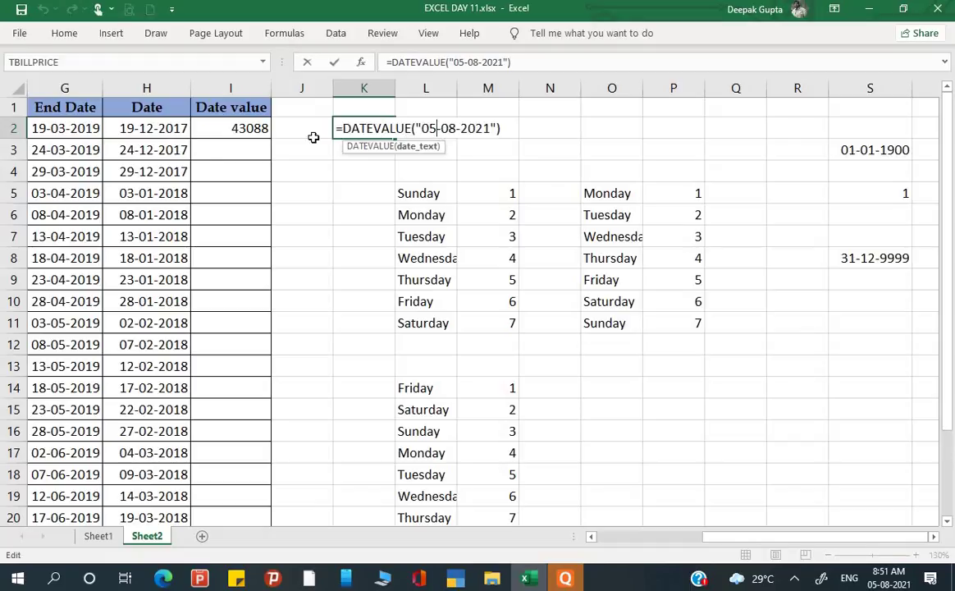
pyautogui.press('BackSpace')
pyautogui.write('4')
pyautogui.press('Return')
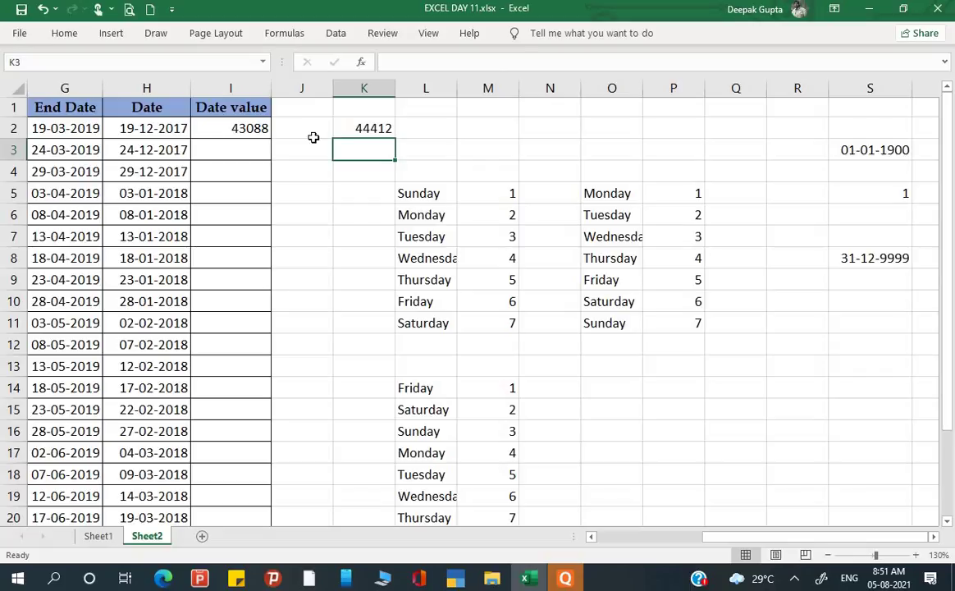
# Step: Inspect the MONTH formula in C7 and the DAY formula in D7
pyautogui.hscroll(-3, 238, 235)
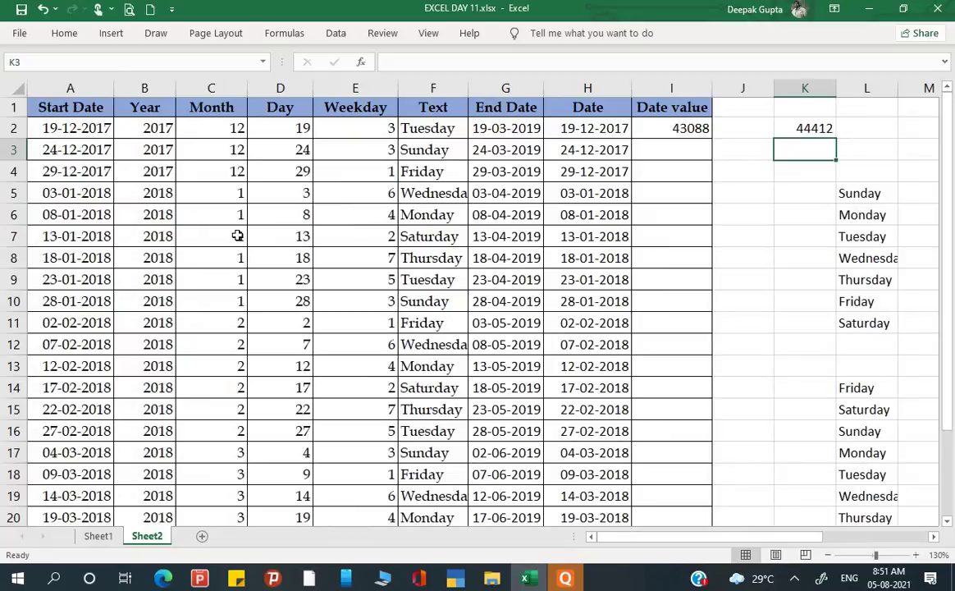
pyautogui.click(199, 235)
pyautogui.click(292, 238)
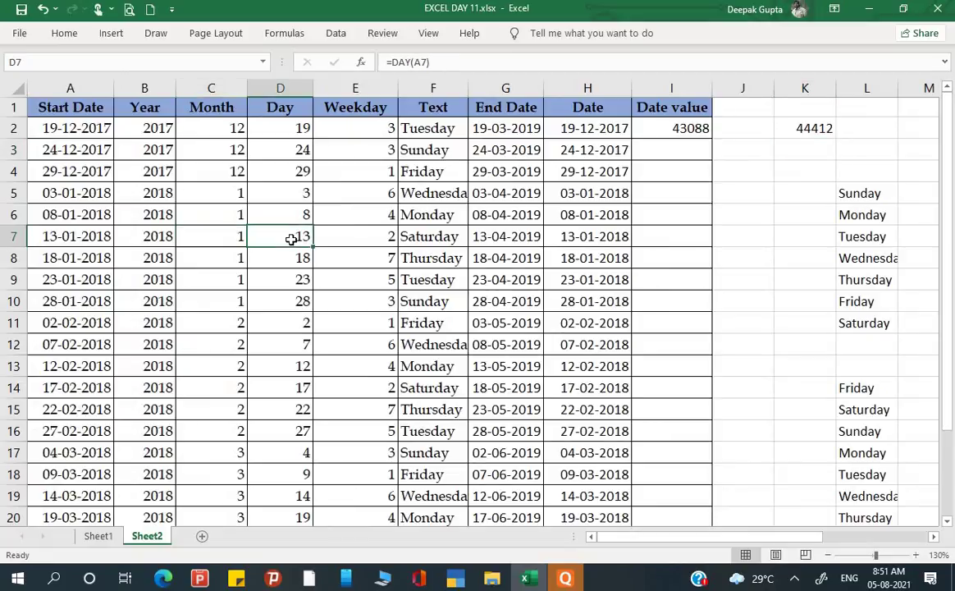